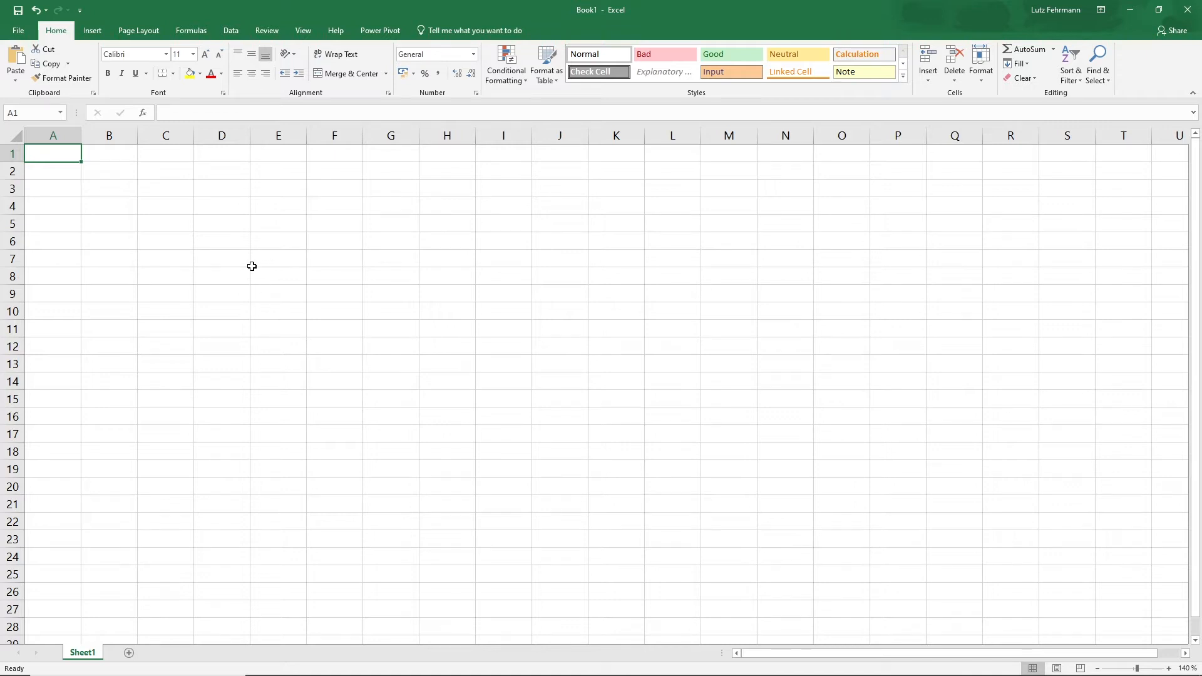
# - Import the workbook plot.xlsx from the collect-xlsx-data-export folder as a data source
pyautogui.click(230, 31)
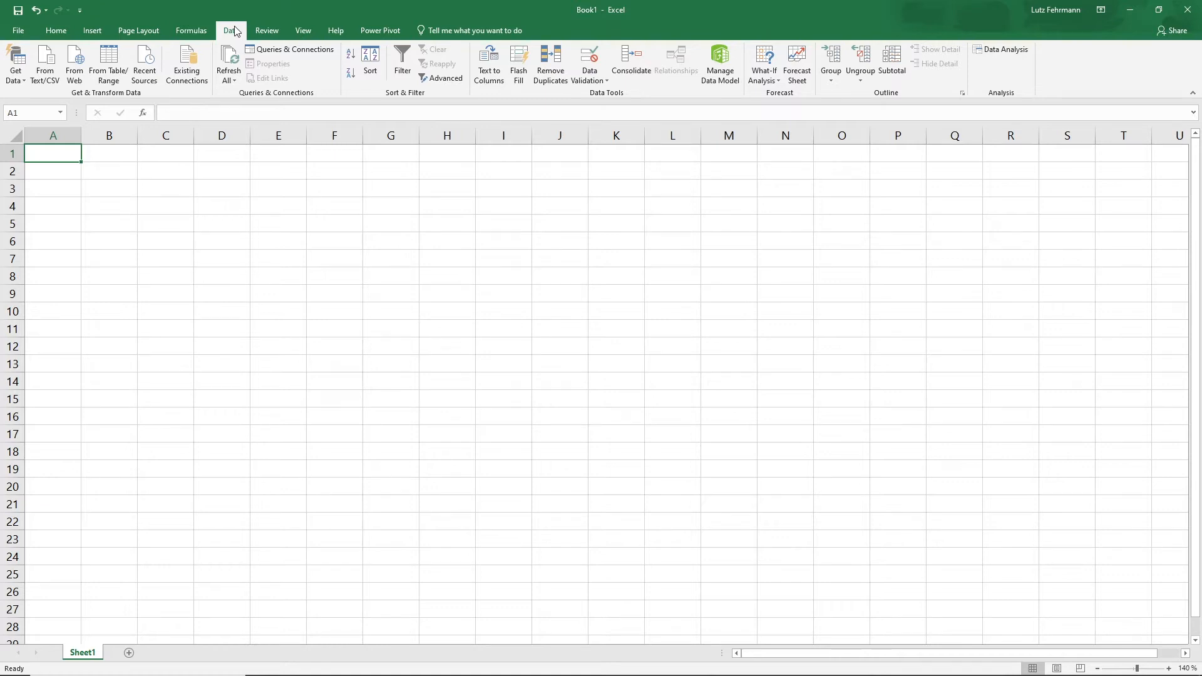
pyautogui.click(20, 78)
pyautogui.moveTo(48, 104)
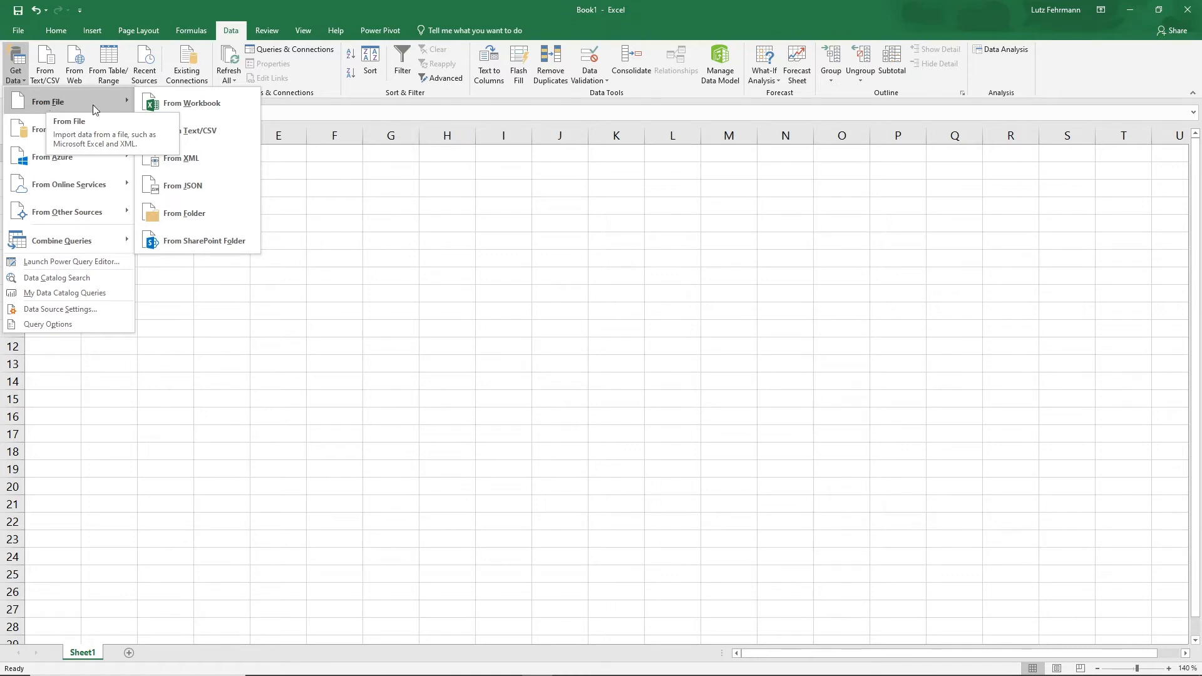
pyautogui.click(194, 103)
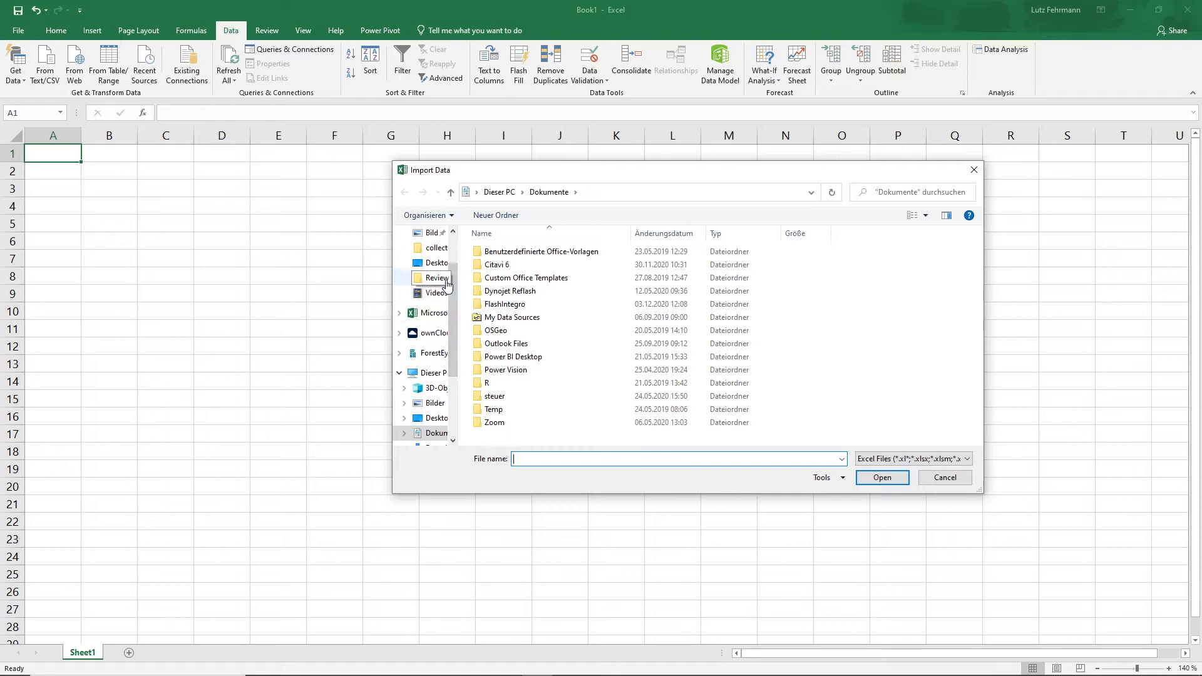
pyautogui.click(442, 249)
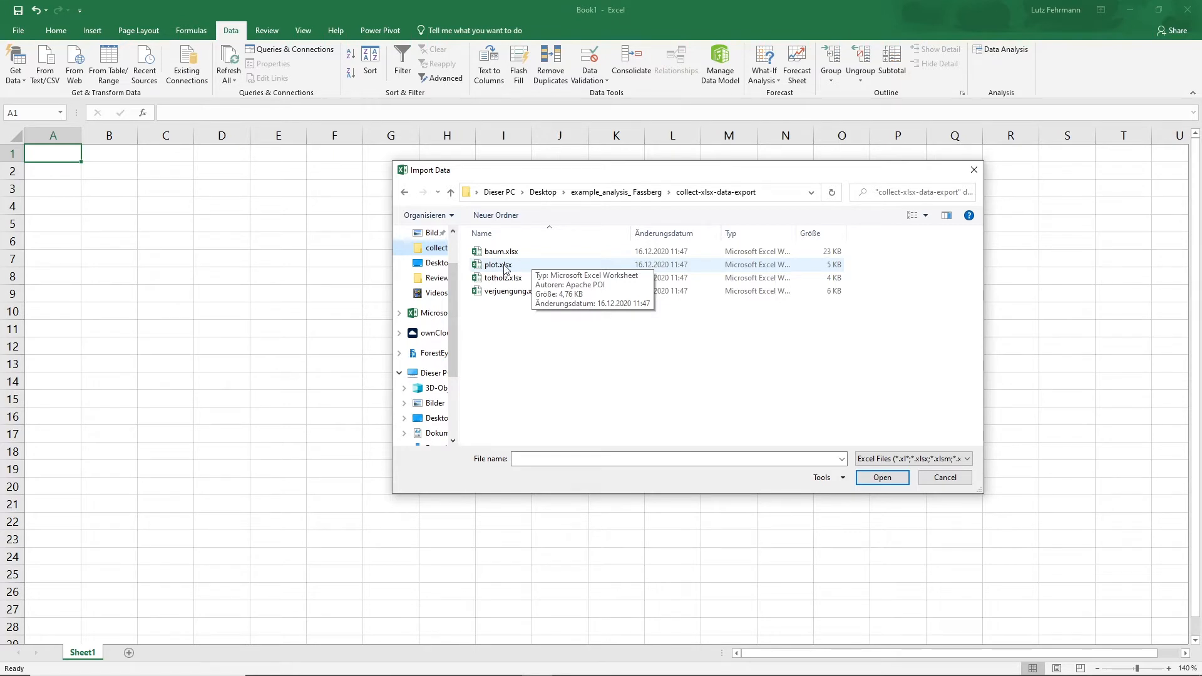
pyautogui.click(506, 269)
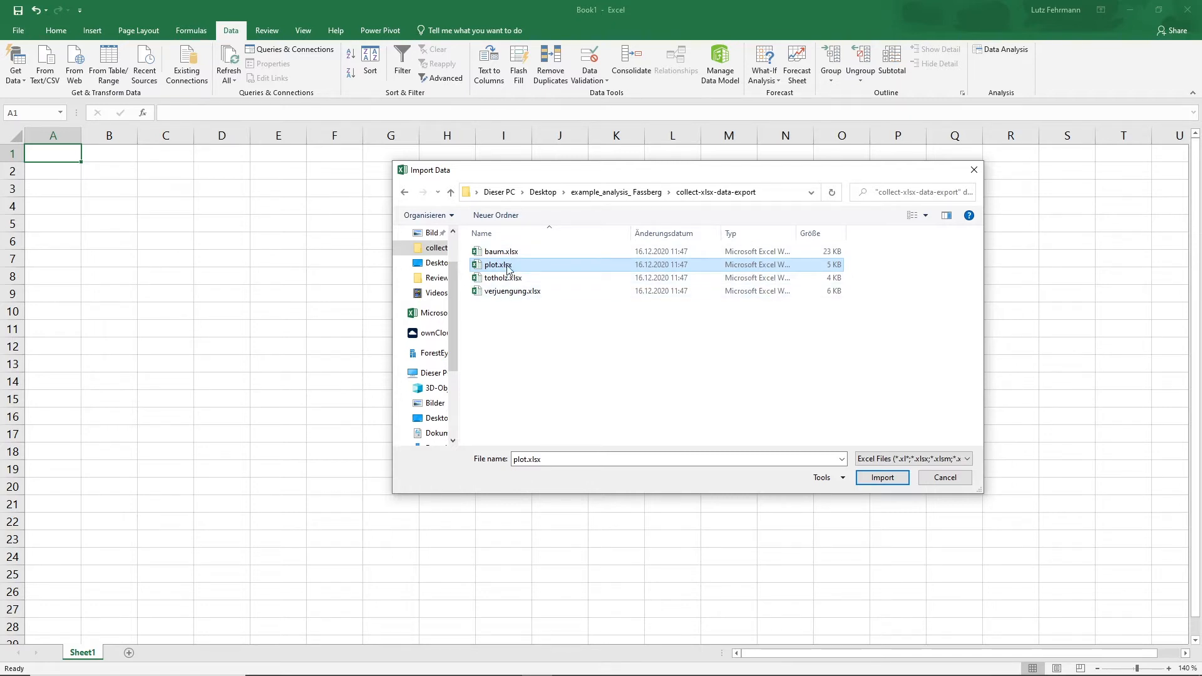
pyautogui.click(882, 478)
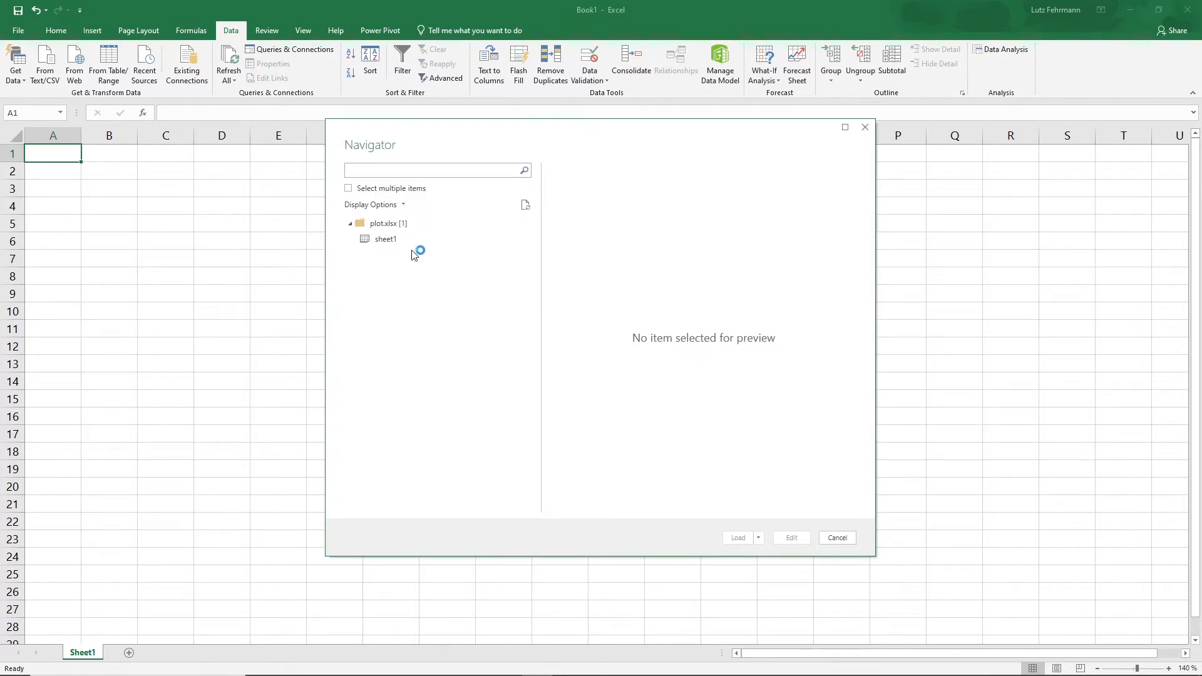
# - Preview sheet1 of plot.xlsx and open it for editing in the Power Query Editor
pyautogui.click(389, 241)
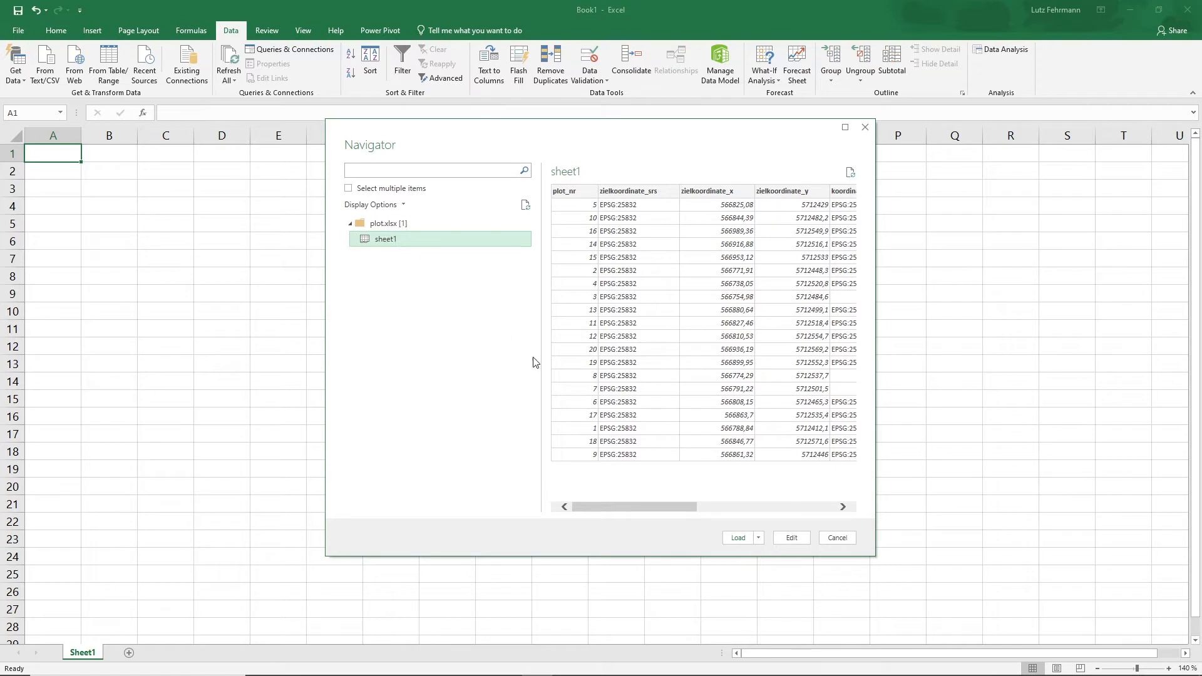
pyautogui.click(760, 539)
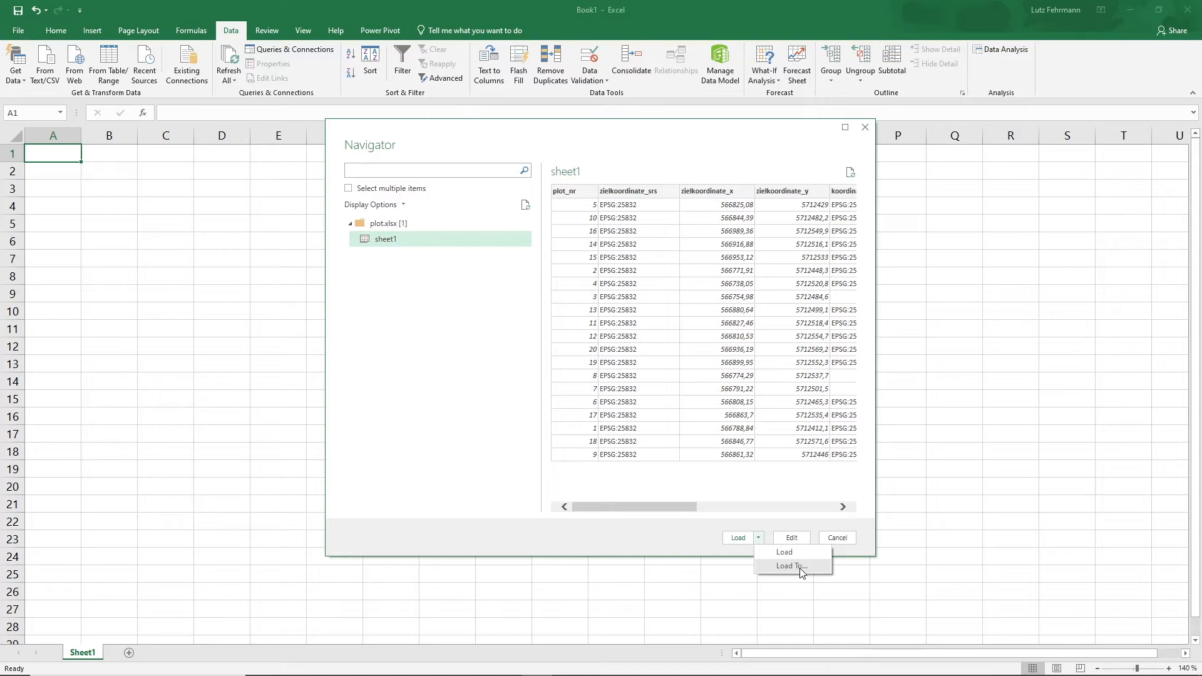
pyautogui.click(790, 526)
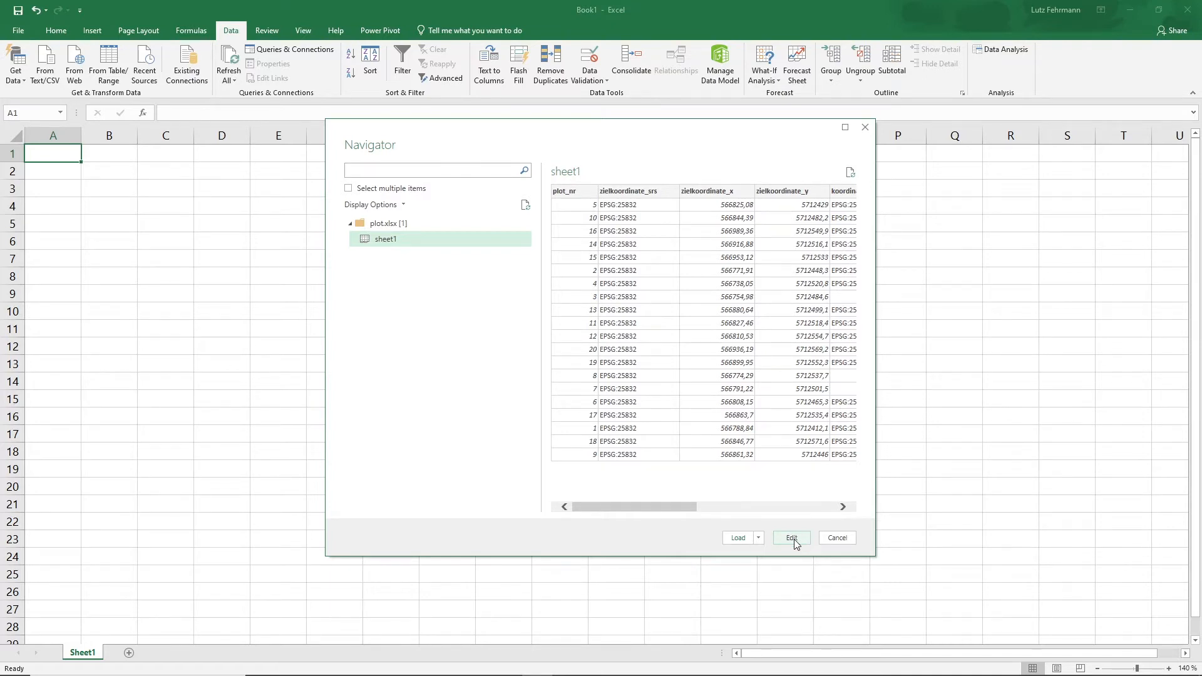
pyautogui.click(795, 539)
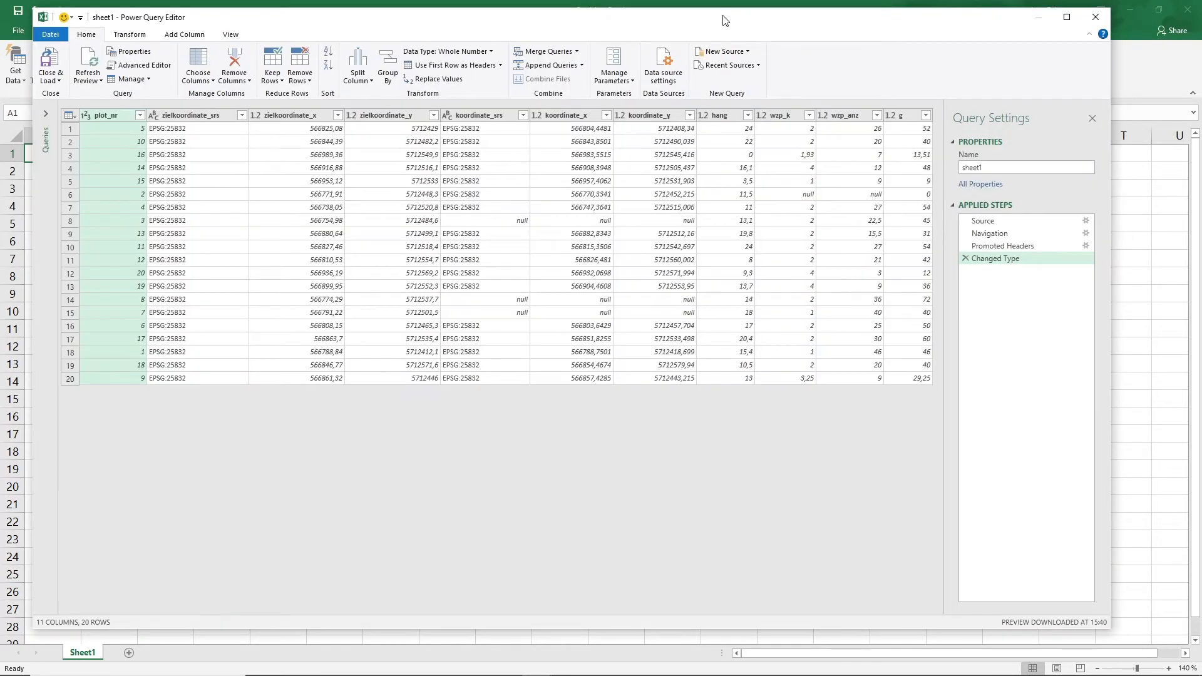
# - Rename the sheet1 query as plot
pyautogui.moveTo(723, 15); pyautogui.dragTo(760, 42)
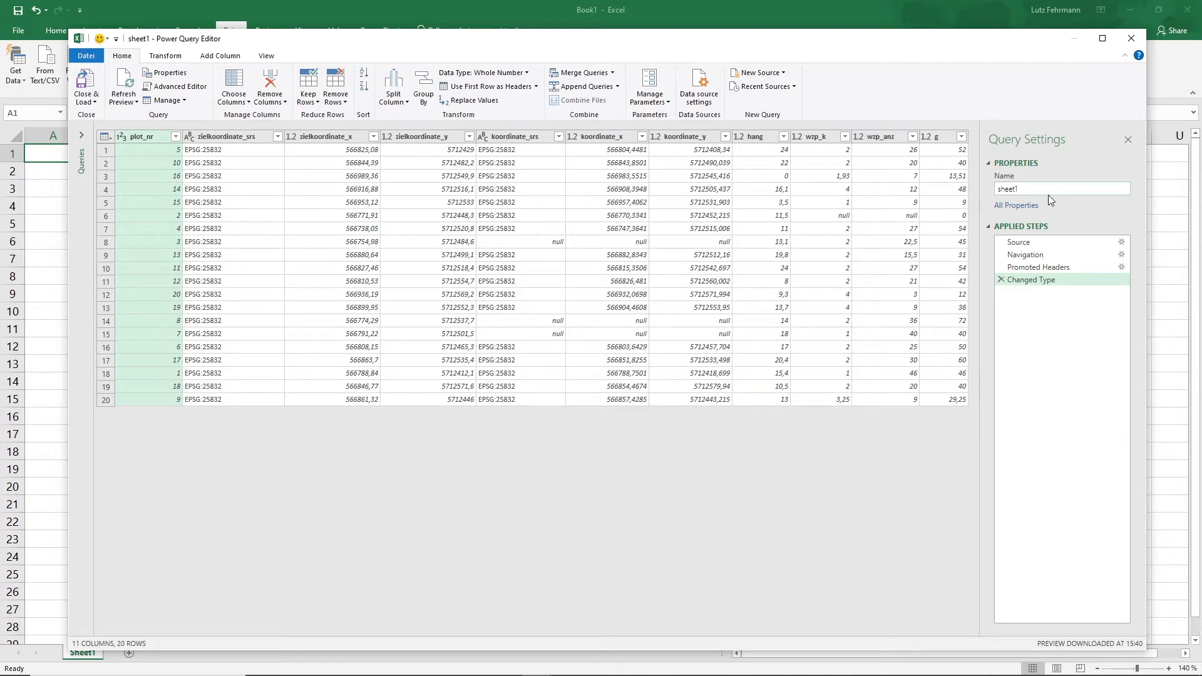
pyautogui.moveTo(1022, 189); pyautogui.dragTo(1005, 193)
pyautogui.click(1023, 186)
pyautogui.moveTo(1030, 189); pyautogui.dragTo(989, 193)
pyautogui.write('plot')
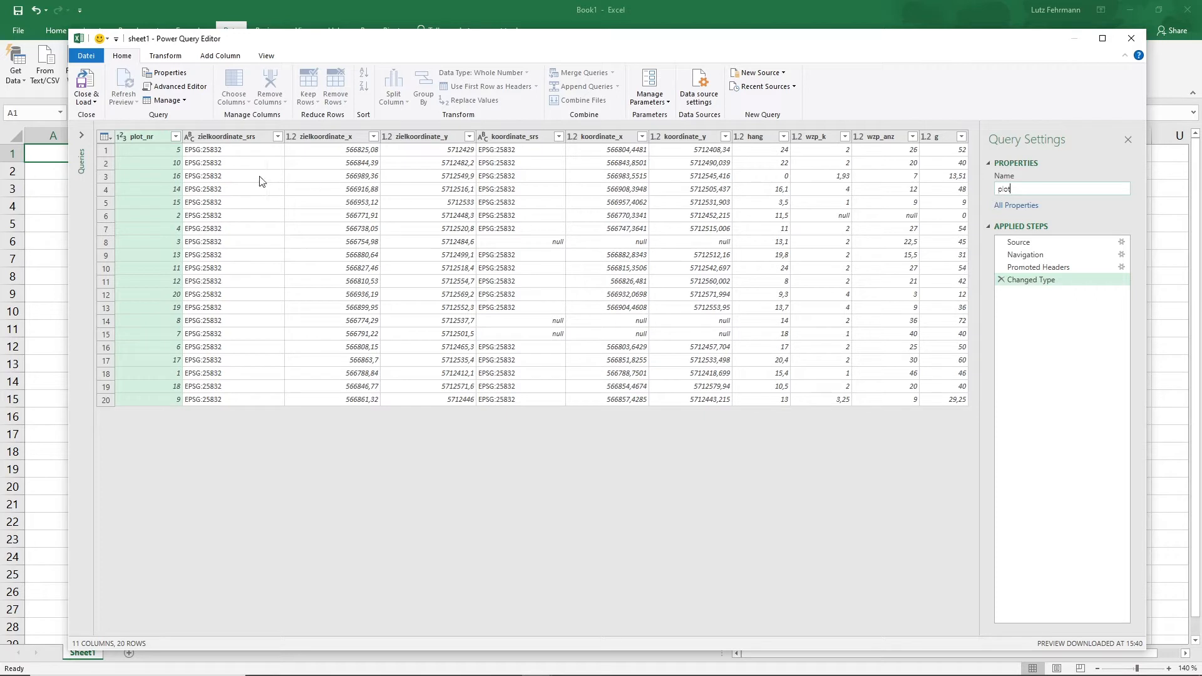
# - Close the query editor and load the plot query as a connection only, adding its data to the Data Model
pyautogui.click(95, 102)
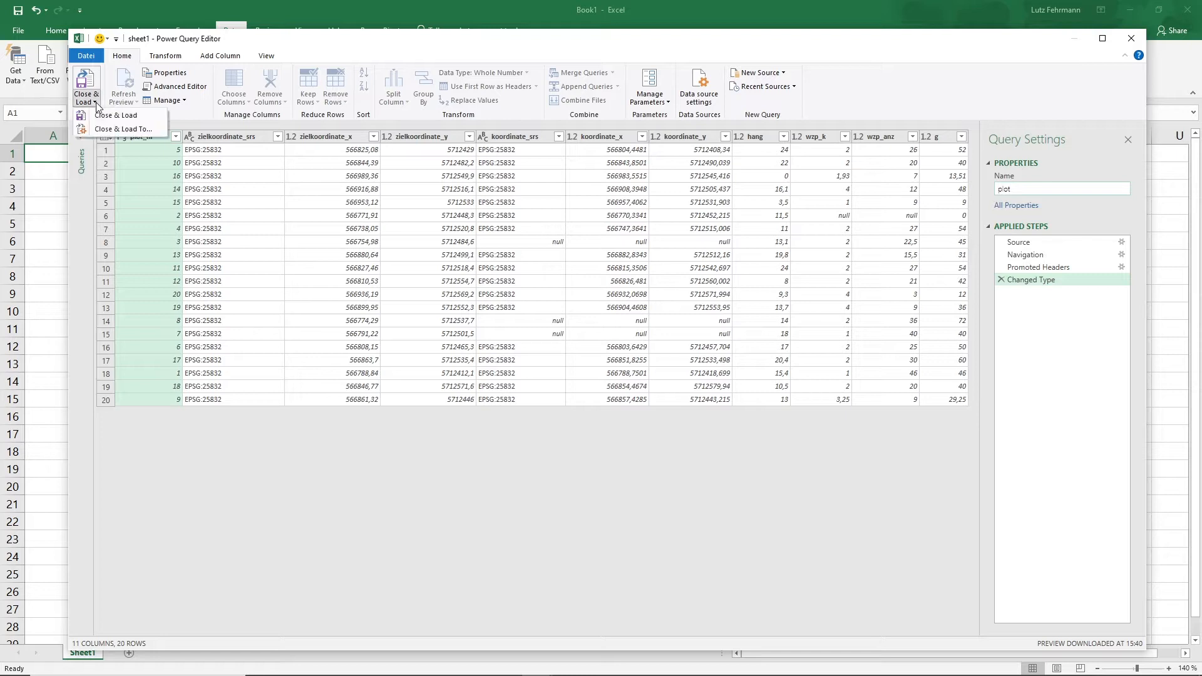
pyautogui.click(114, 129)
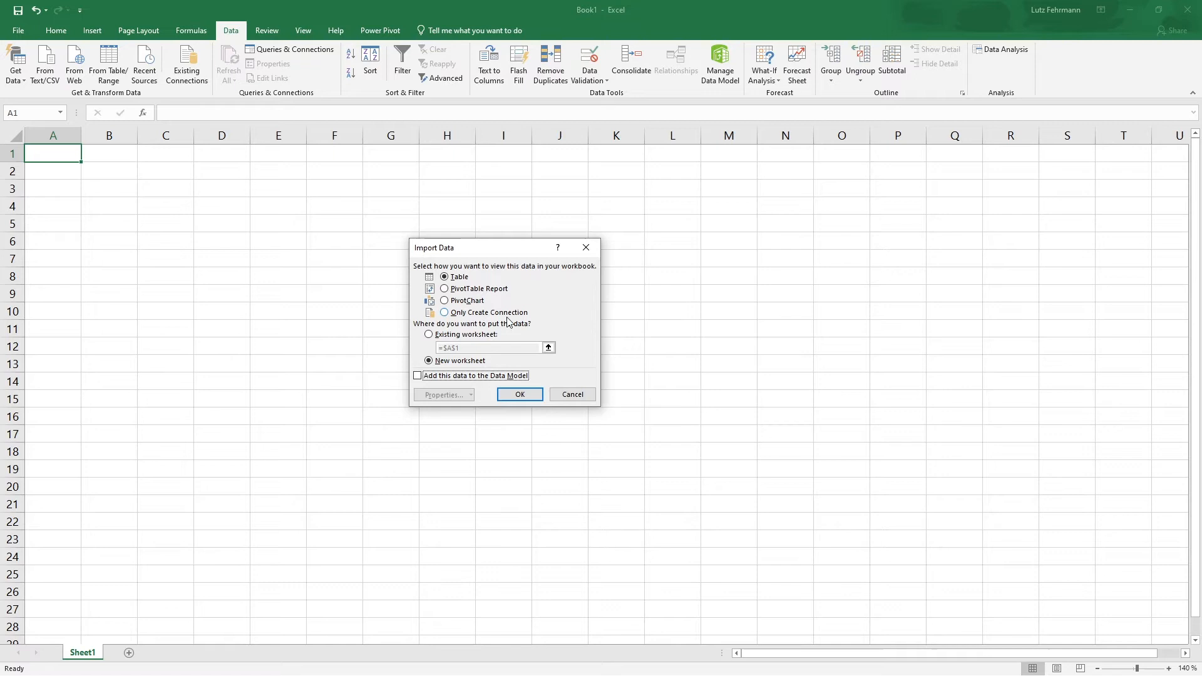
pyautogui.click(445, 313)
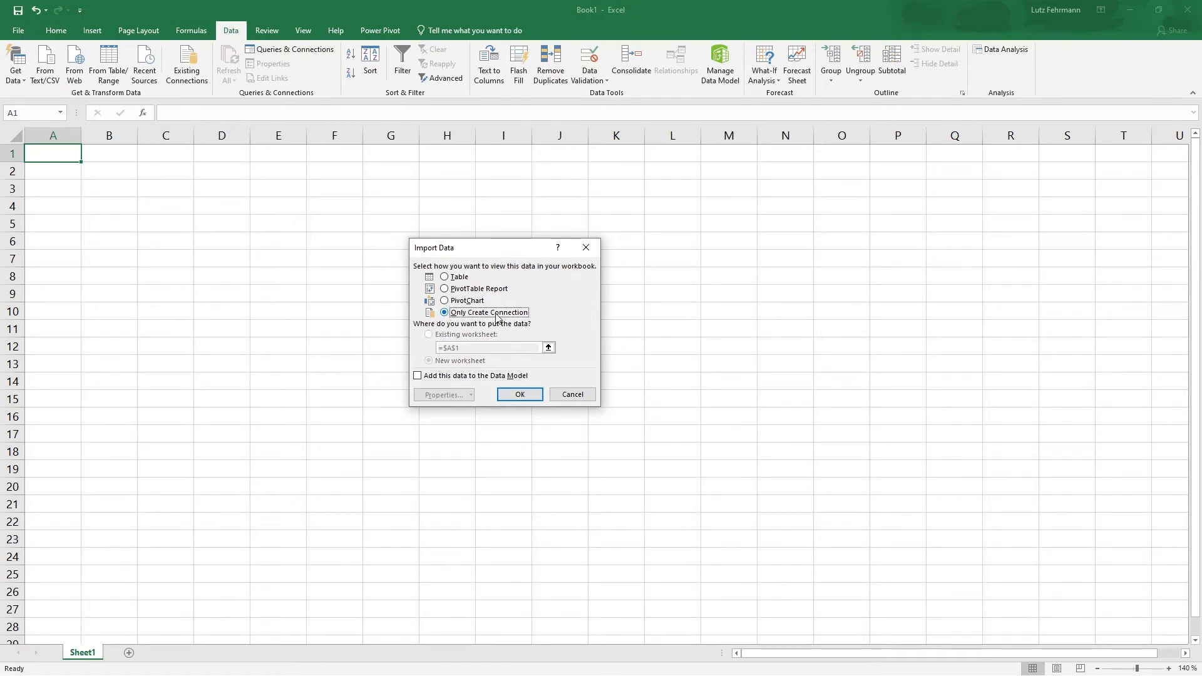
pyautogui.click(417, 376)
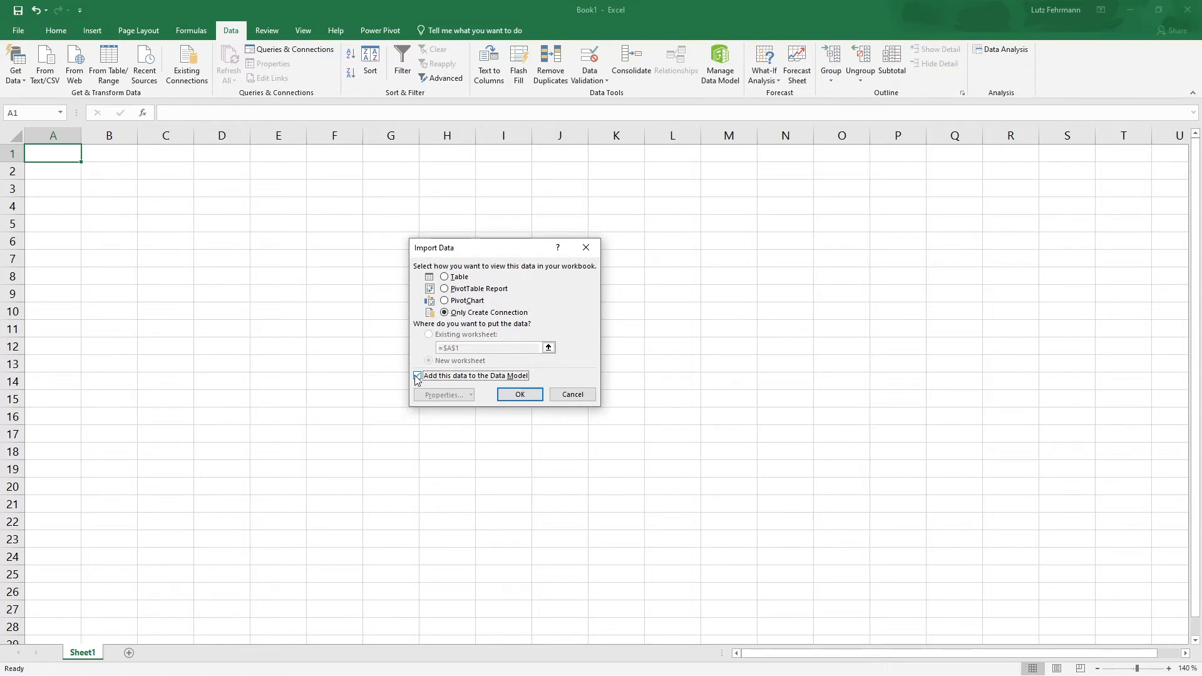
pyautogui.click(516, 394)
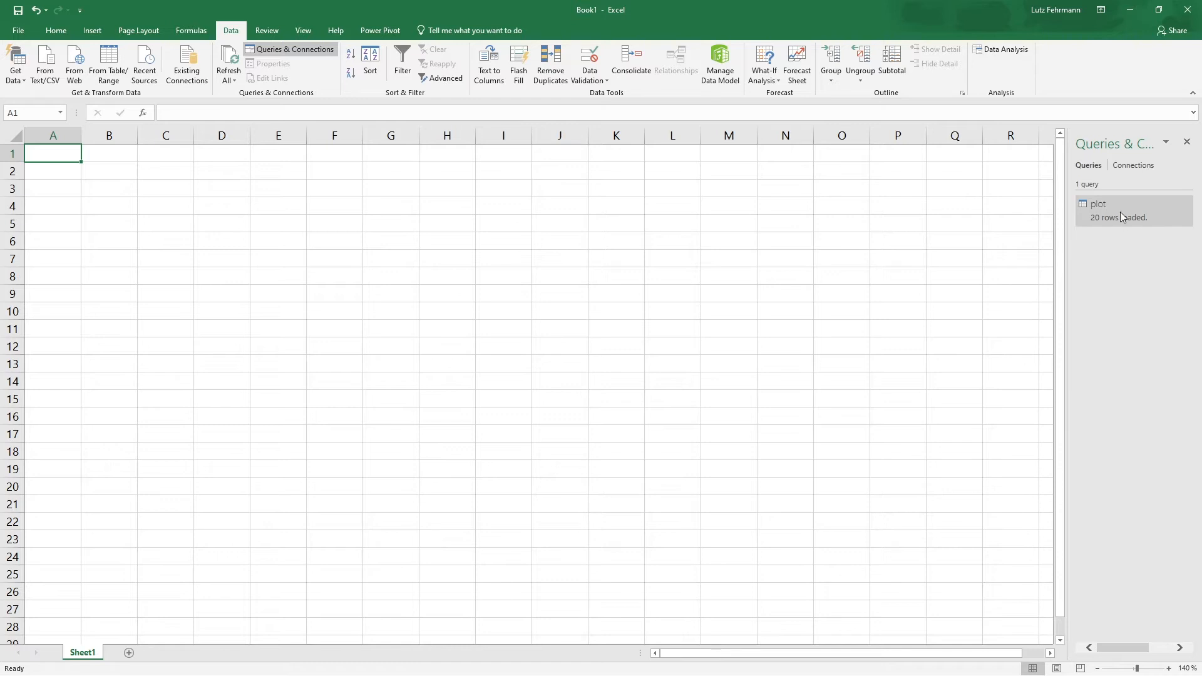
# - Import baum.xlsx from the same folder and open its sheet1 for editing in the Power Query Editor
pyautogui.moveTo(1105, 209)
pyautogui.click(22, 81)
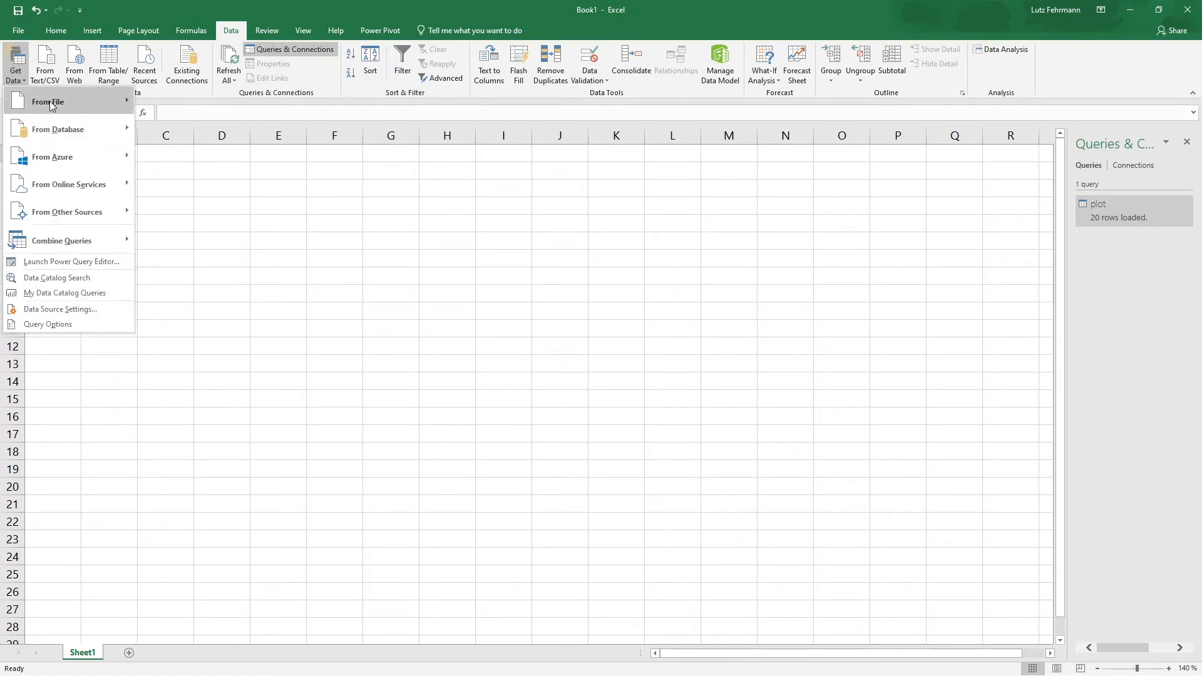
pyautogui.moveTo(50, 101)
pyautogui.click(185, 107)
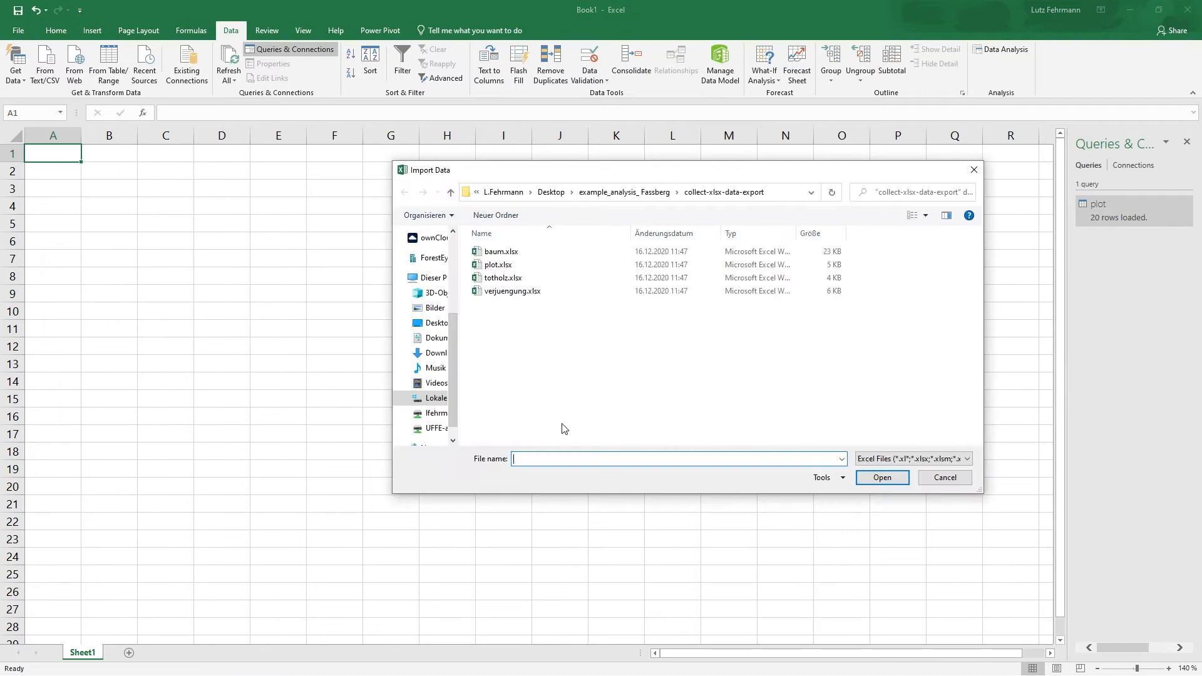
pyautogui.click(508, 253)
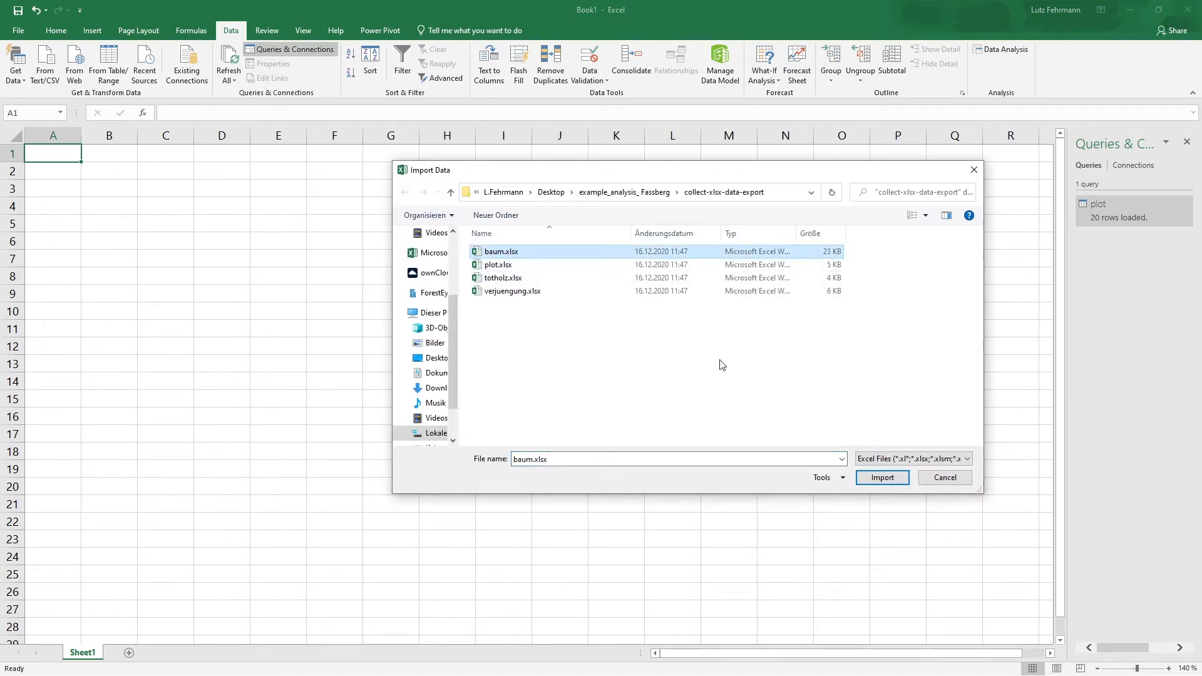
pyautogui.click(884, 480)
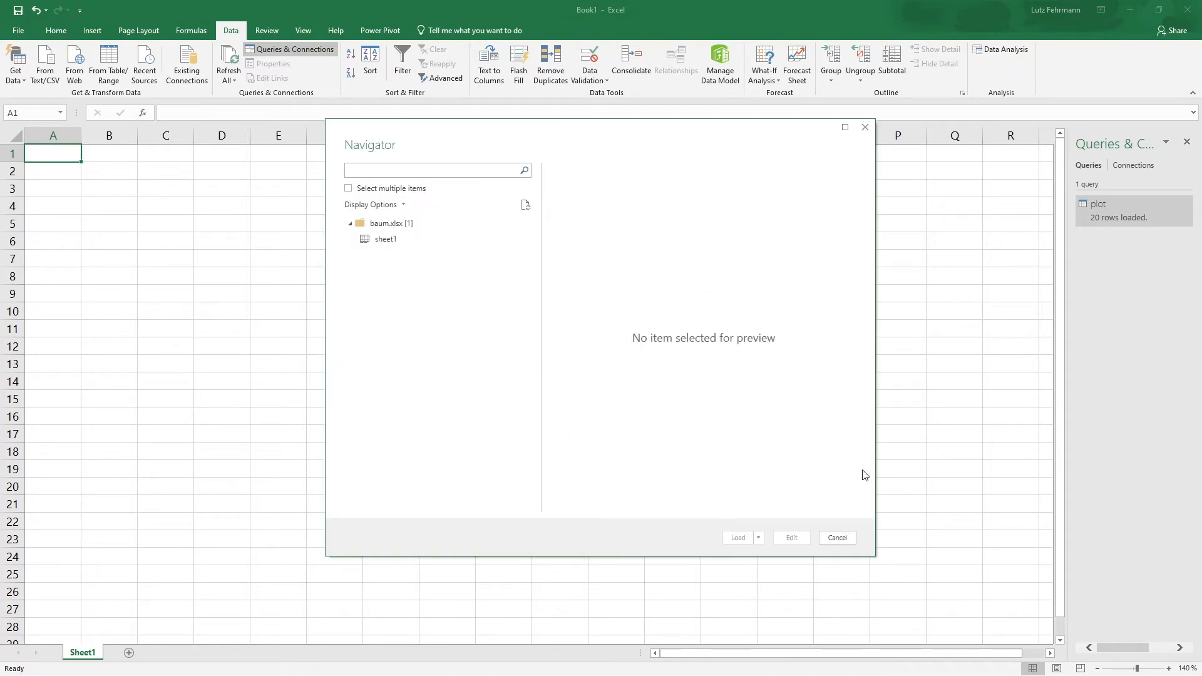
pyautogui.click(387, 241)
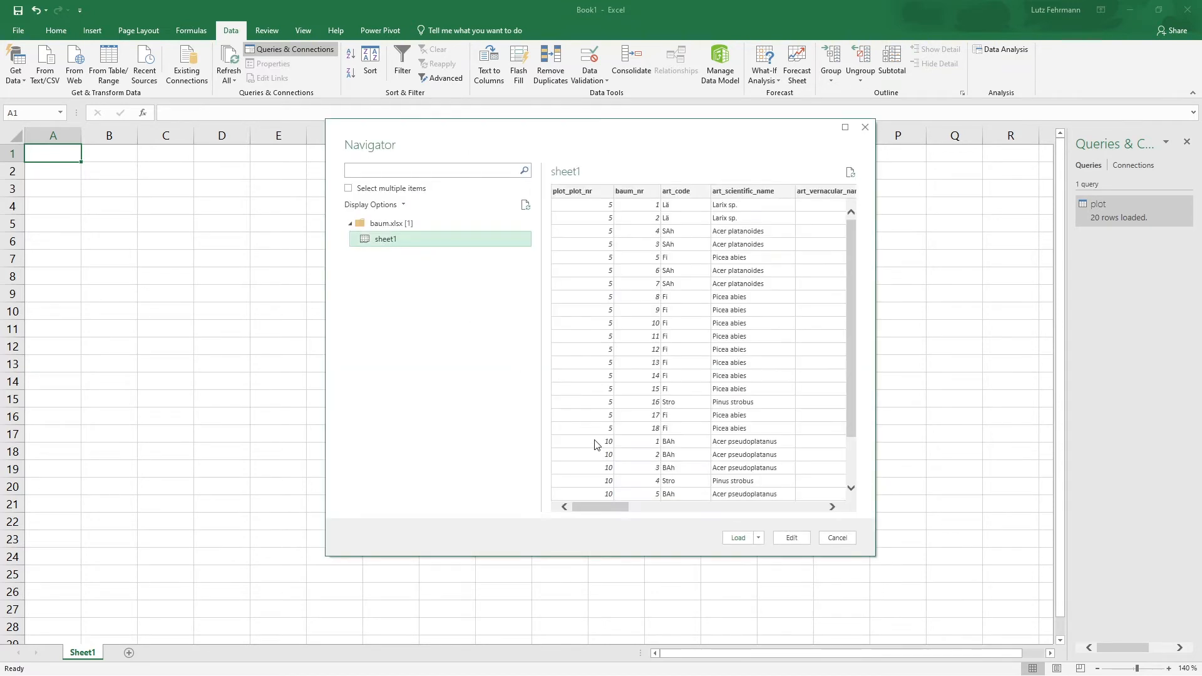
pyautogui.click(787, 541)
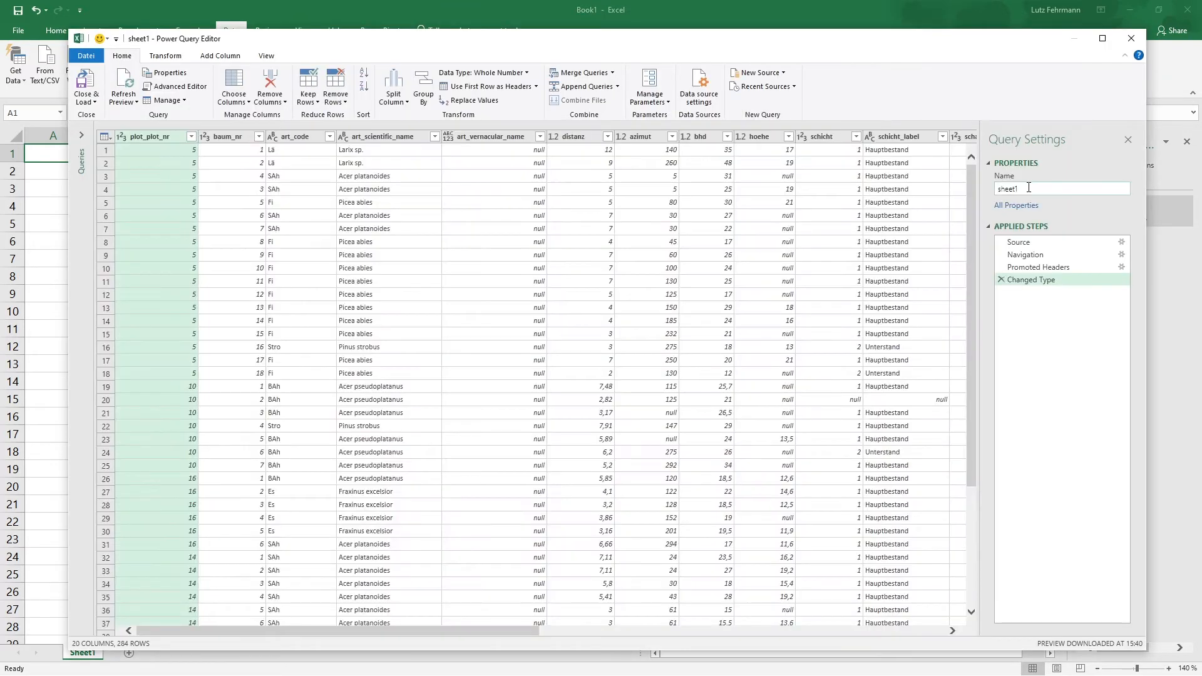
# - Rename the baum.xlsx query as tree and load it as a connection only, adding its data to the Data Model
pyautogui.moveTo(1027, 189); pyautogui.dragTo(997, 191)
pyautogui.write('tree')
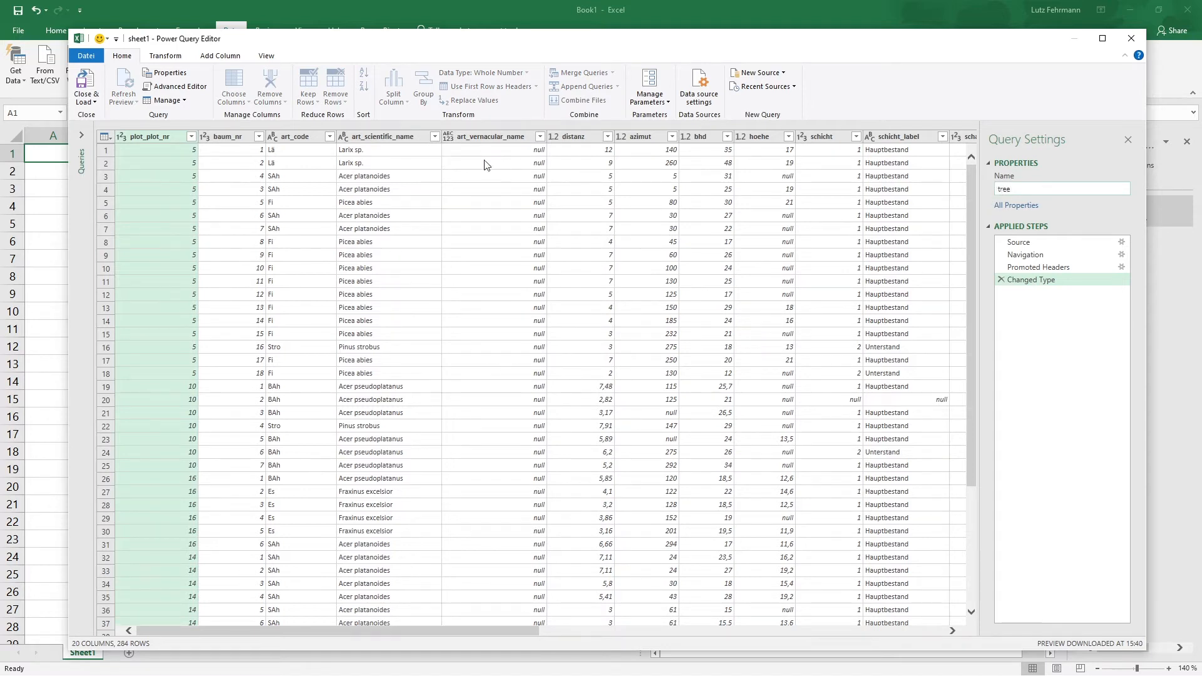
pyautogui.click(94, 101)
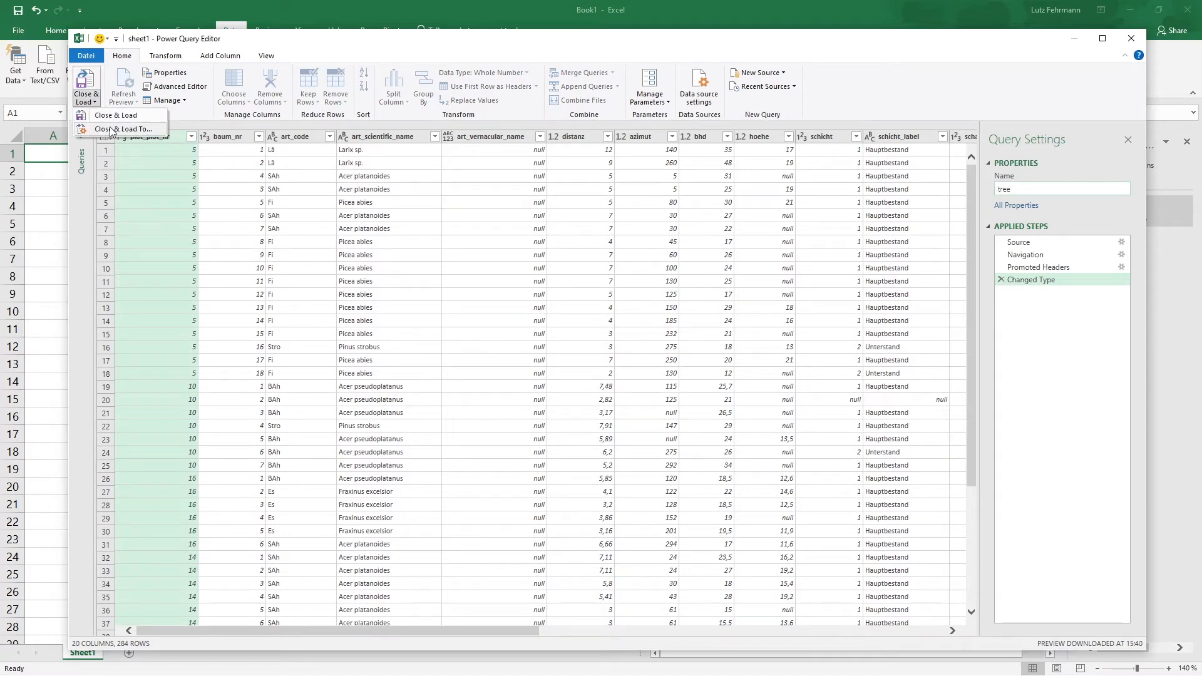
pyautogui.click(110, 129)
pyautogui.click(462, 313)
pyautogui.click(418, 375)
pyautogui.click(519, 394)
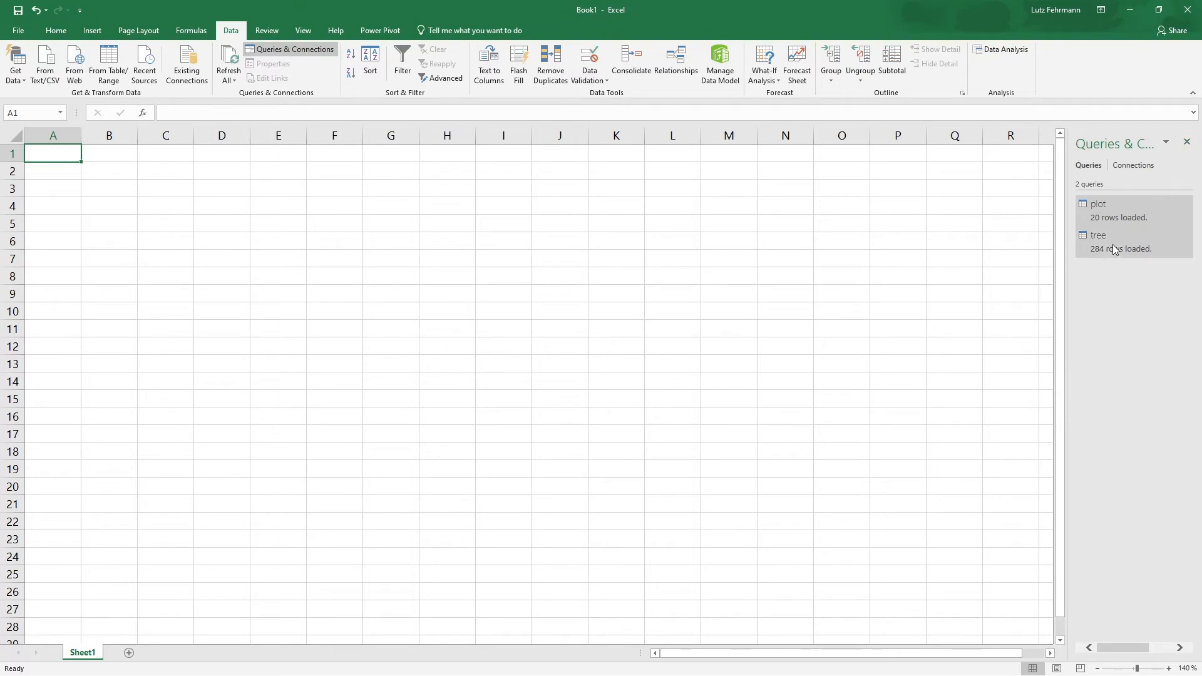
# - Open the Data Model in Power Pivot and look through the tree and plot tables
pyautogui.moveTo(1107, 221)
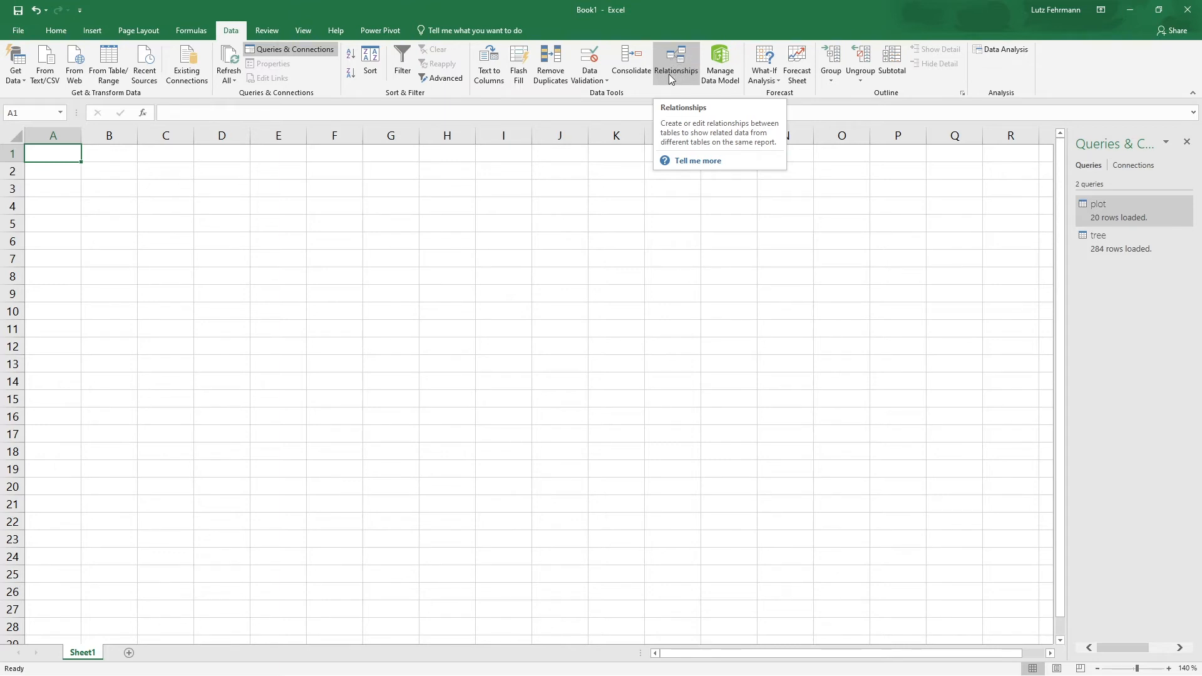
pyautogui.click(725, 65)
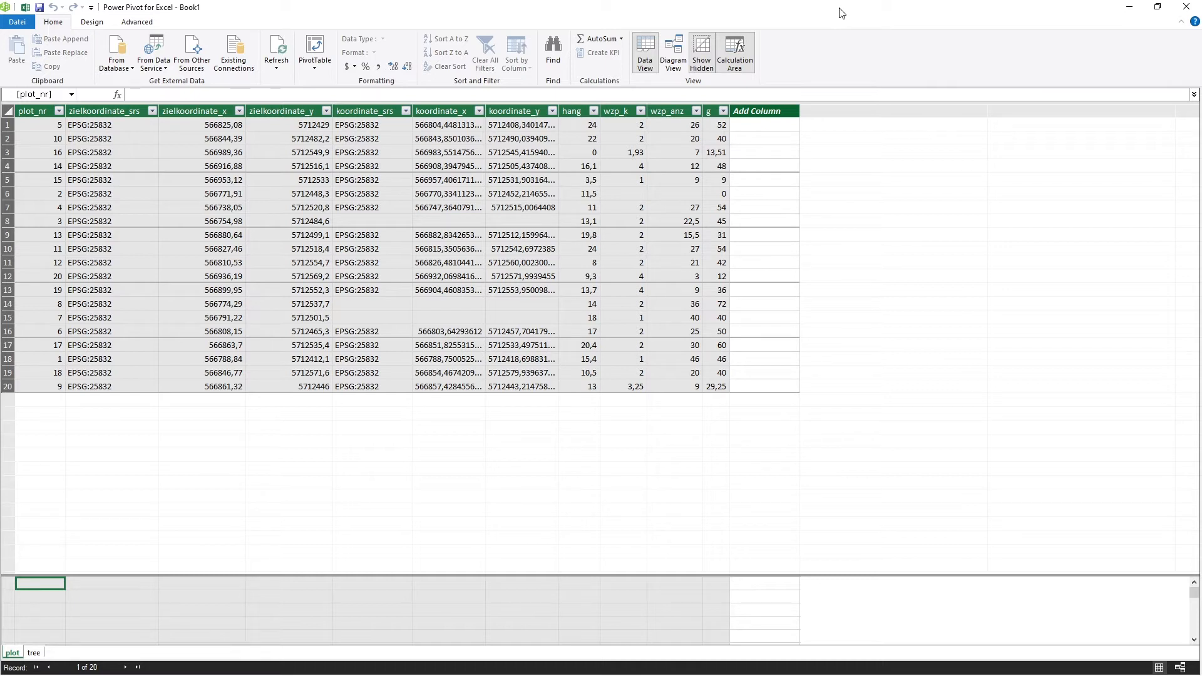
pyautogui.click(32, 654)
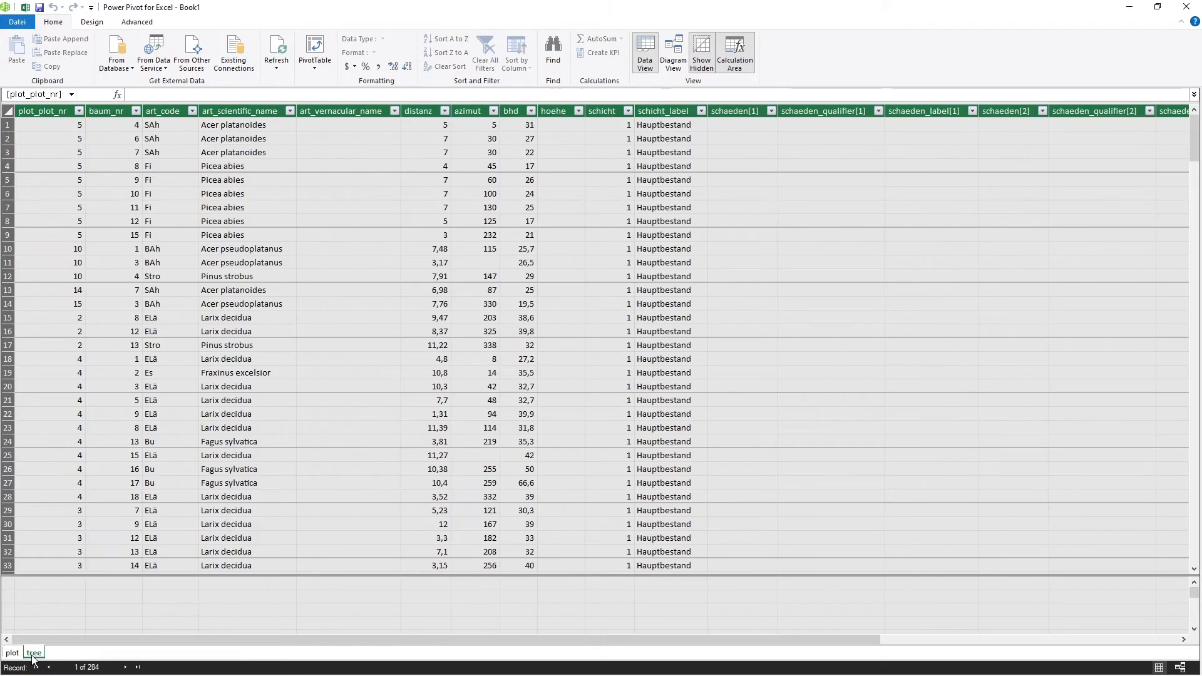
pyautogui.click(12, 654)
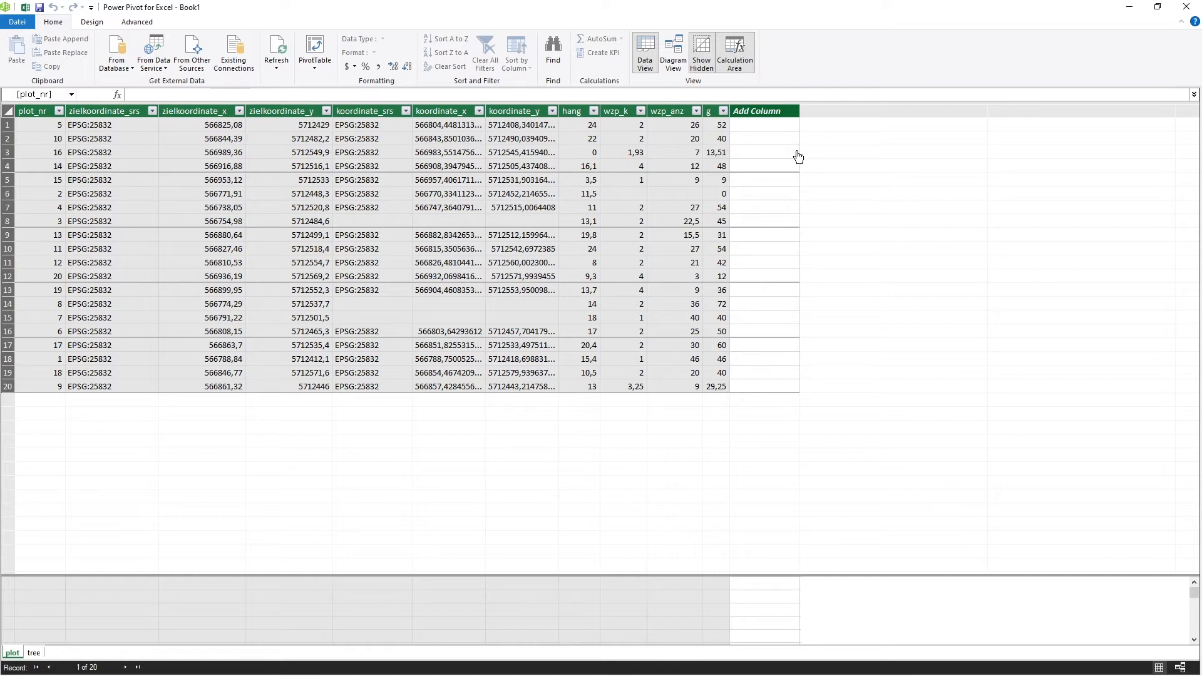
# - Switch the data model to Diagram View, then space out the plot and tree tables and enlarge them to show all their fields
pyautogui.click(674, 57)
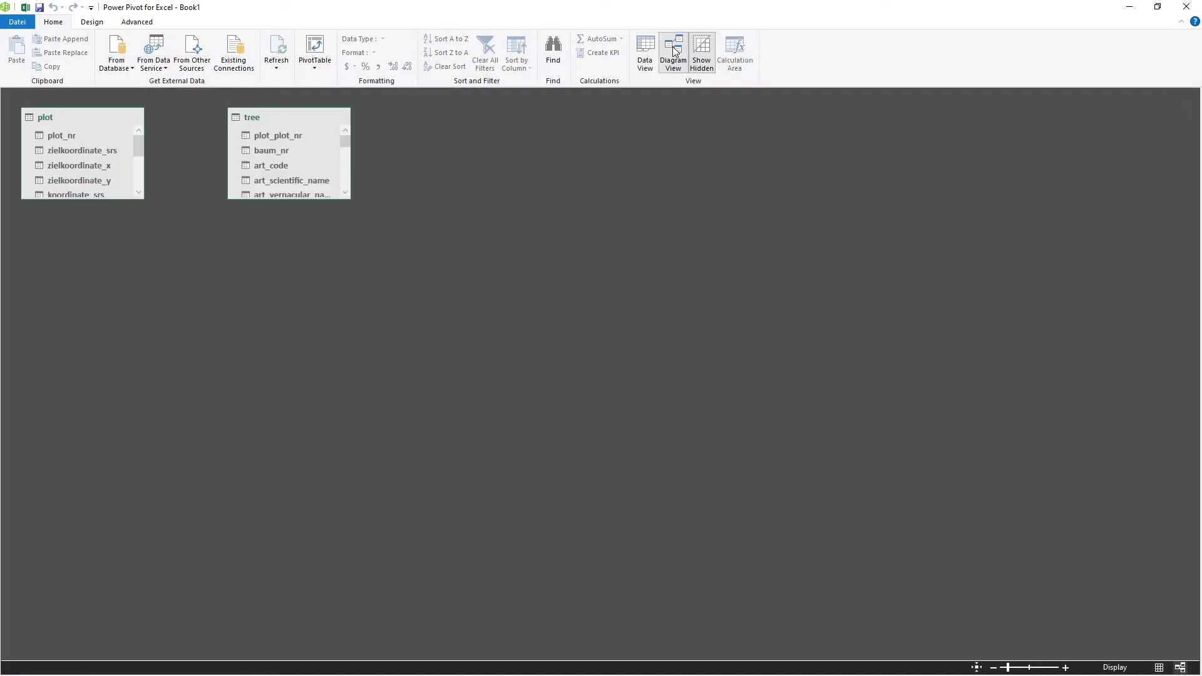
pyautogui.moveTo(286, 117); pyautogui.dragTo(498, 164)
pyautogui.moveTo(84, 114); pyautogui.dragTo(302, 138)
pyautogui.moveTo(487, 170); pyautogui.dragTo(483, 231)
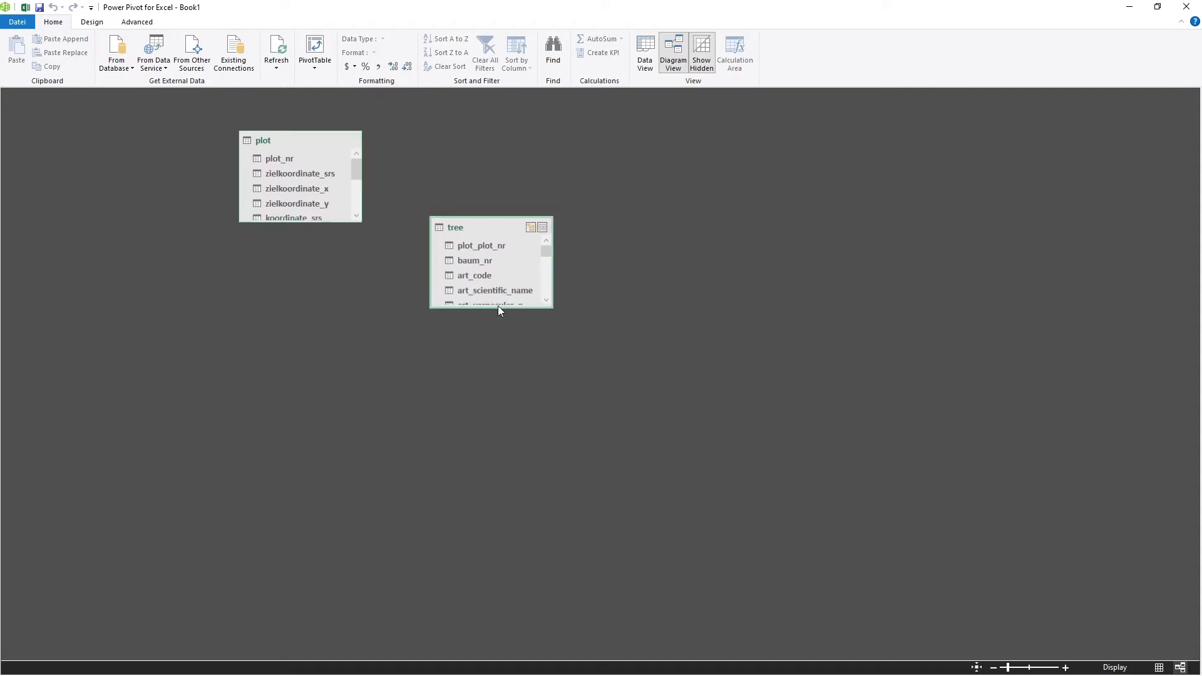
pyautogui.moveTo(499, 307); pyautogui.dragTo(520, 561)
pyautogui.moveTo(302, 225); pyautogui.dragTo(327, 333)
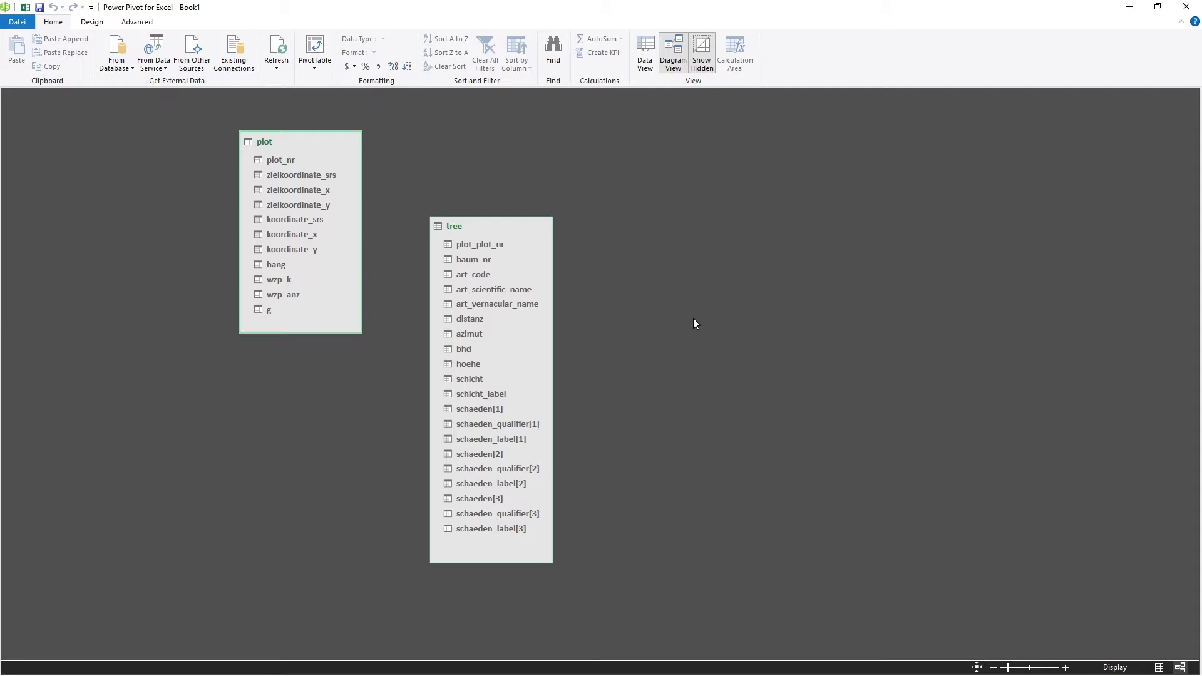
# - Create a relationship linking plot_plot_nr in the tree table to plot_nr in the plot table
pyautogui.click(479, 244)
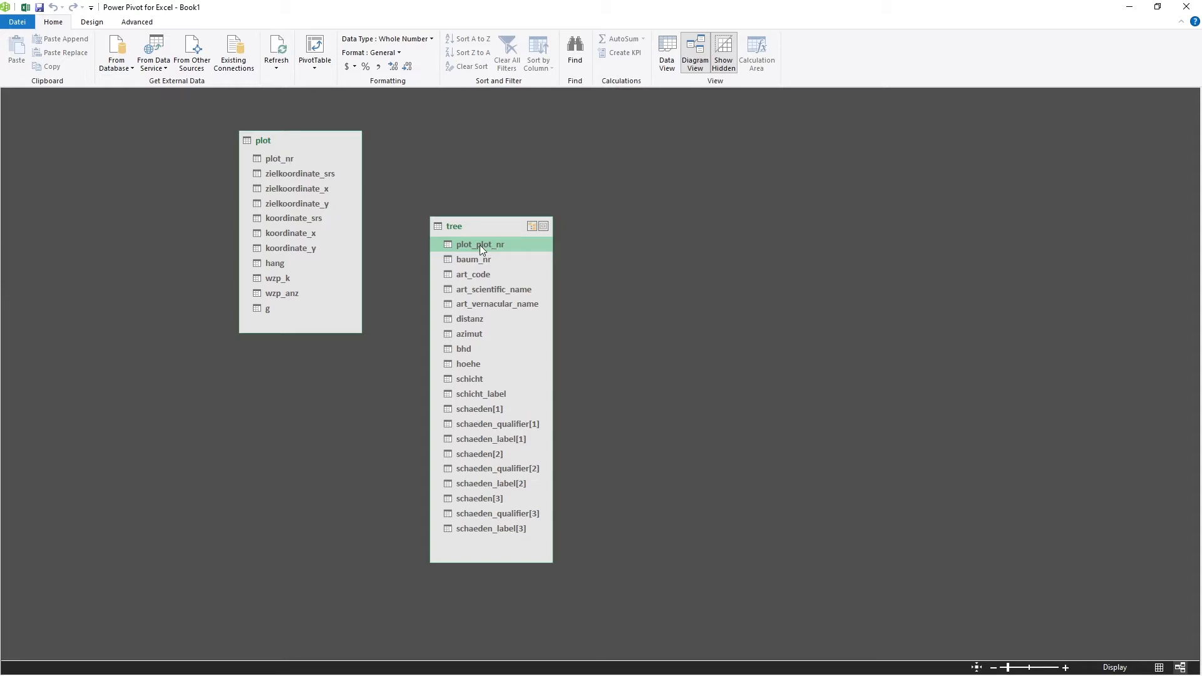
pyautogui.moveTo(479, 246); pyautogui.dragTo(288, 158)
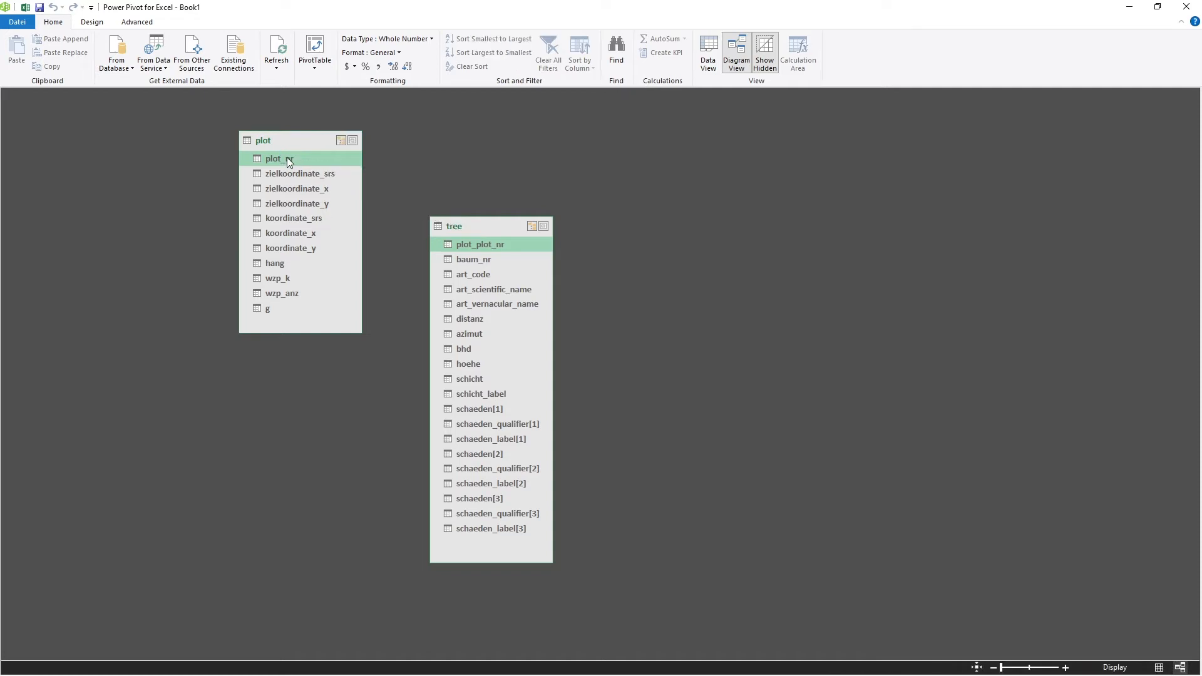
# - Move the tree table up beside the plot table in the diagram and return to the Excel workbook
pyautogui.moveTo(495, 226); pyautogui.dragTo(542, 150)
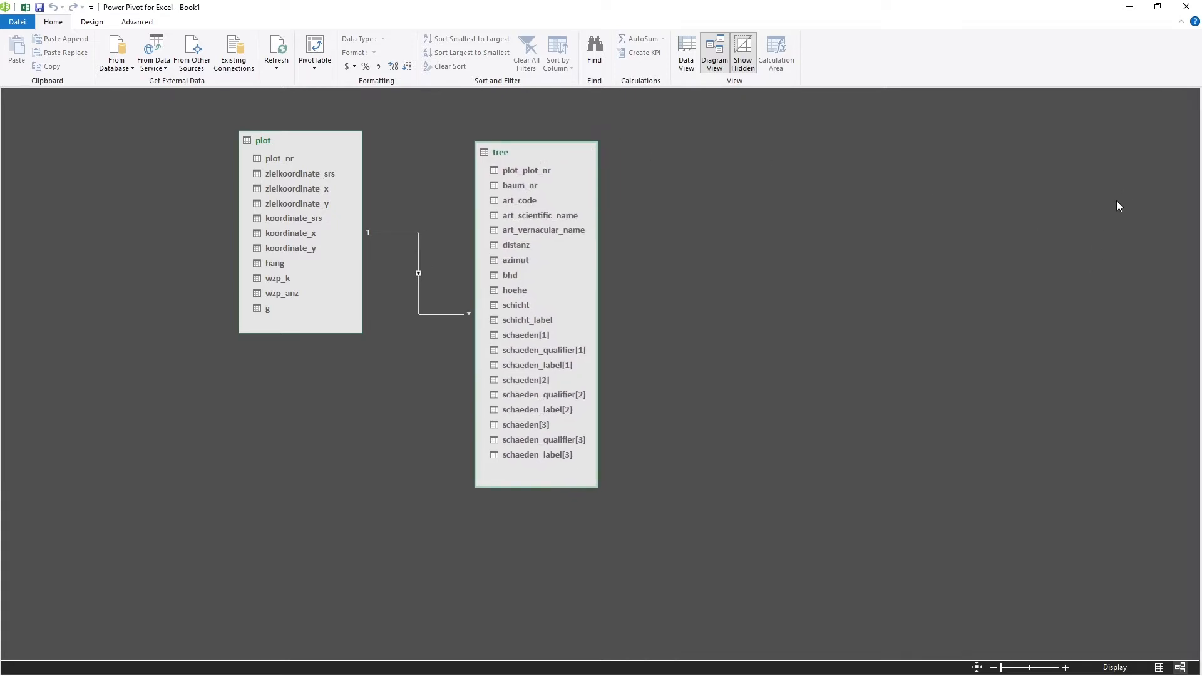
pyautogui.click(1130, 7)
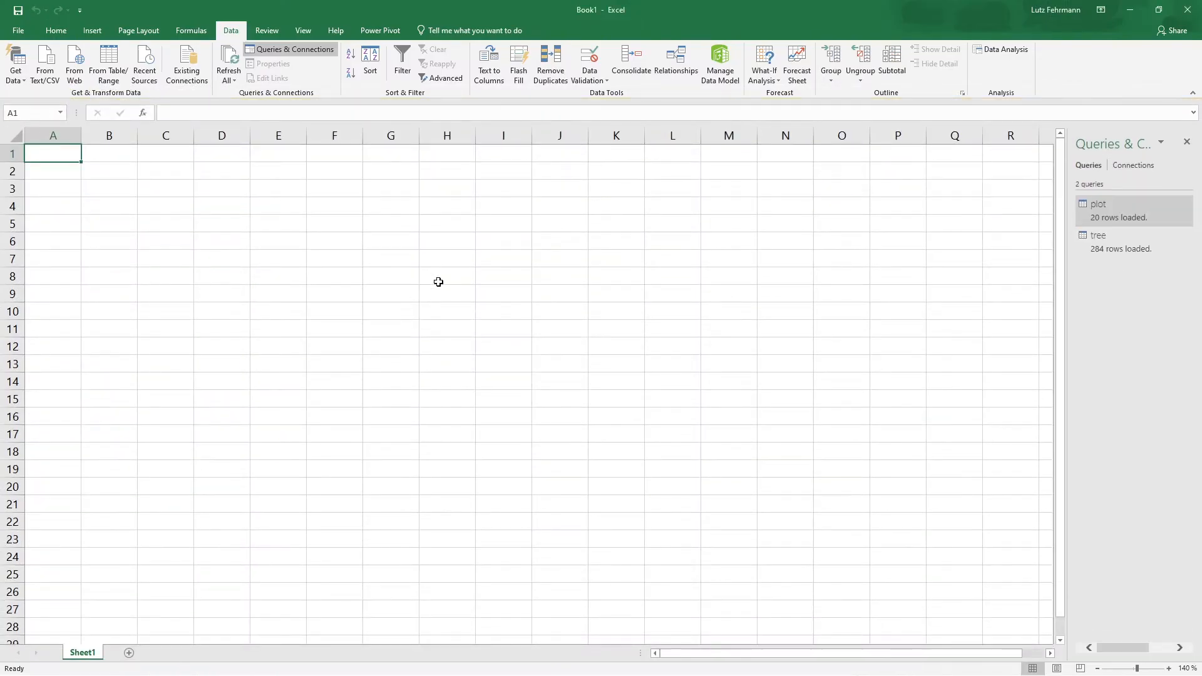
# - Insert a PivotTable at cell C4 of Sheet1 based on this workbook's Data Model
pyautogui.click(154, 207)
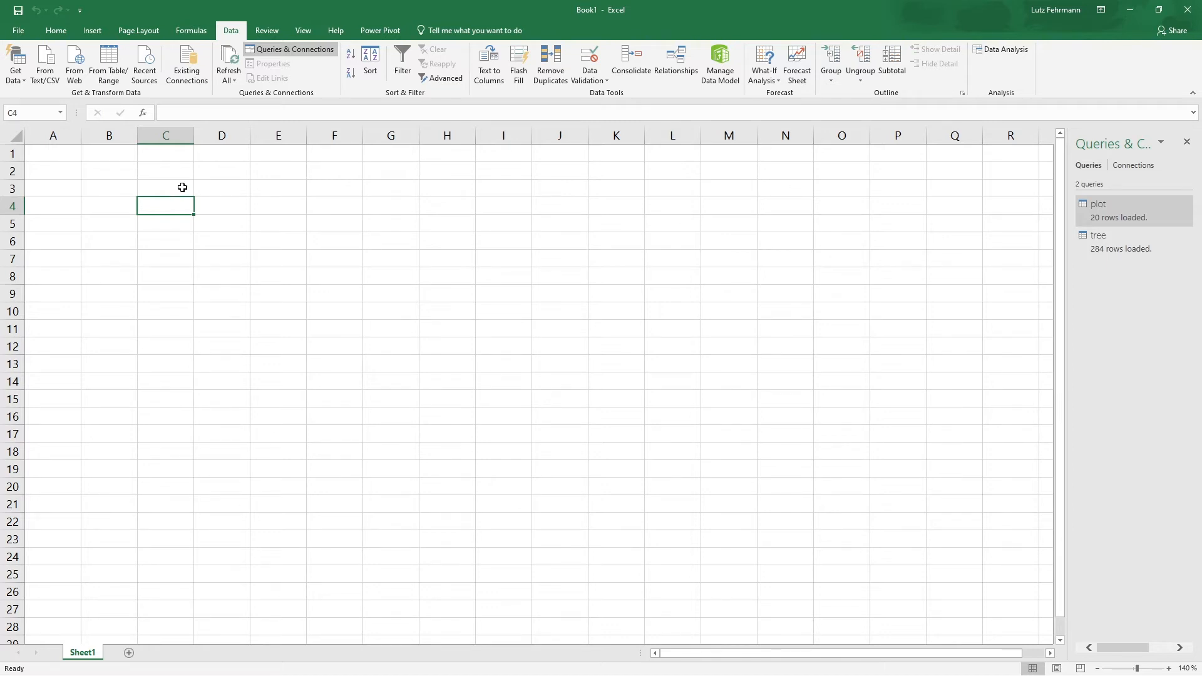
pyautogui.click(92, 32)
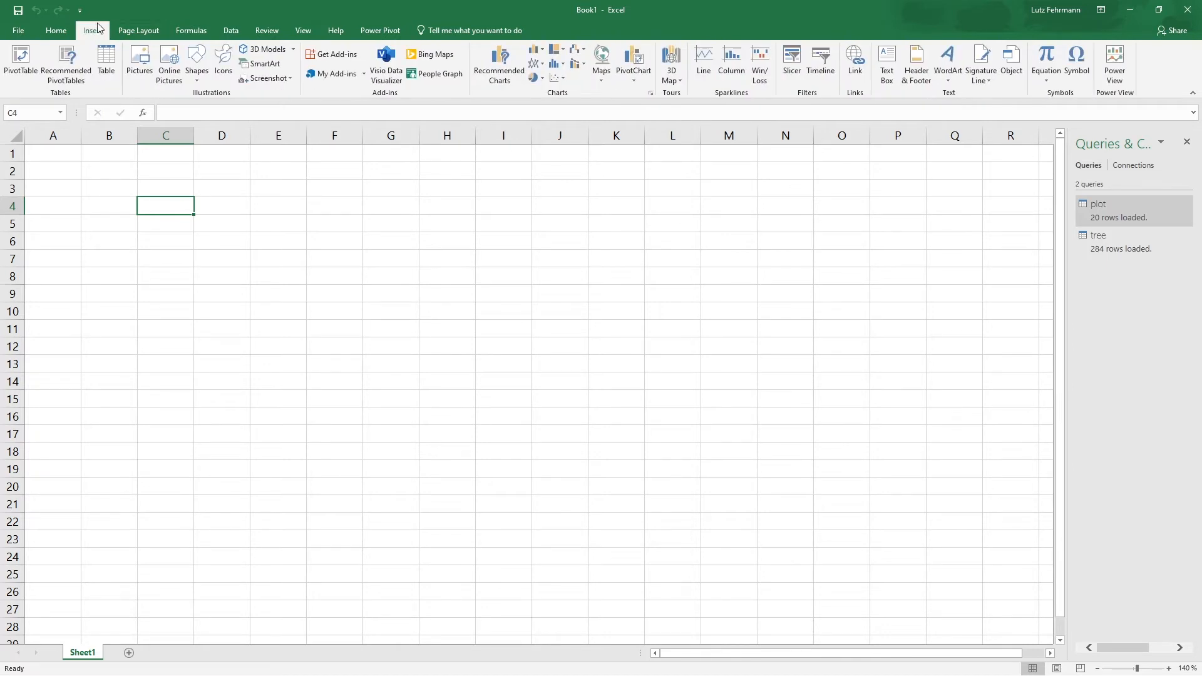
pyautogui.click(19, 71)
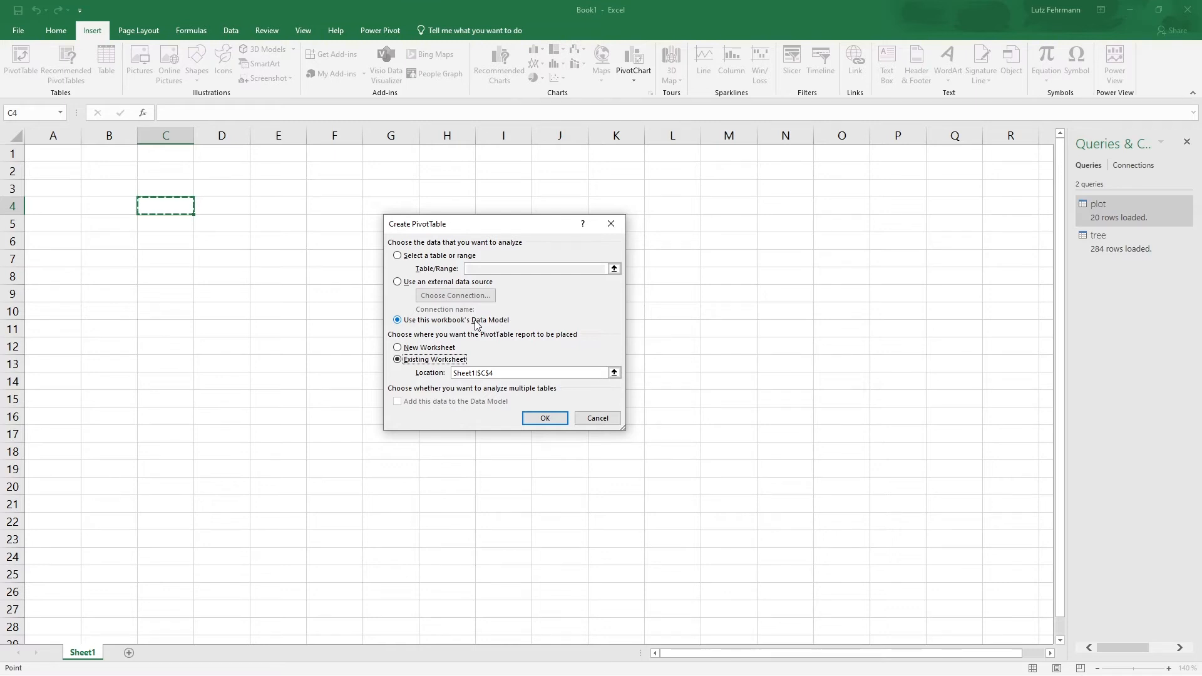
pyautogui.click(549, 419)
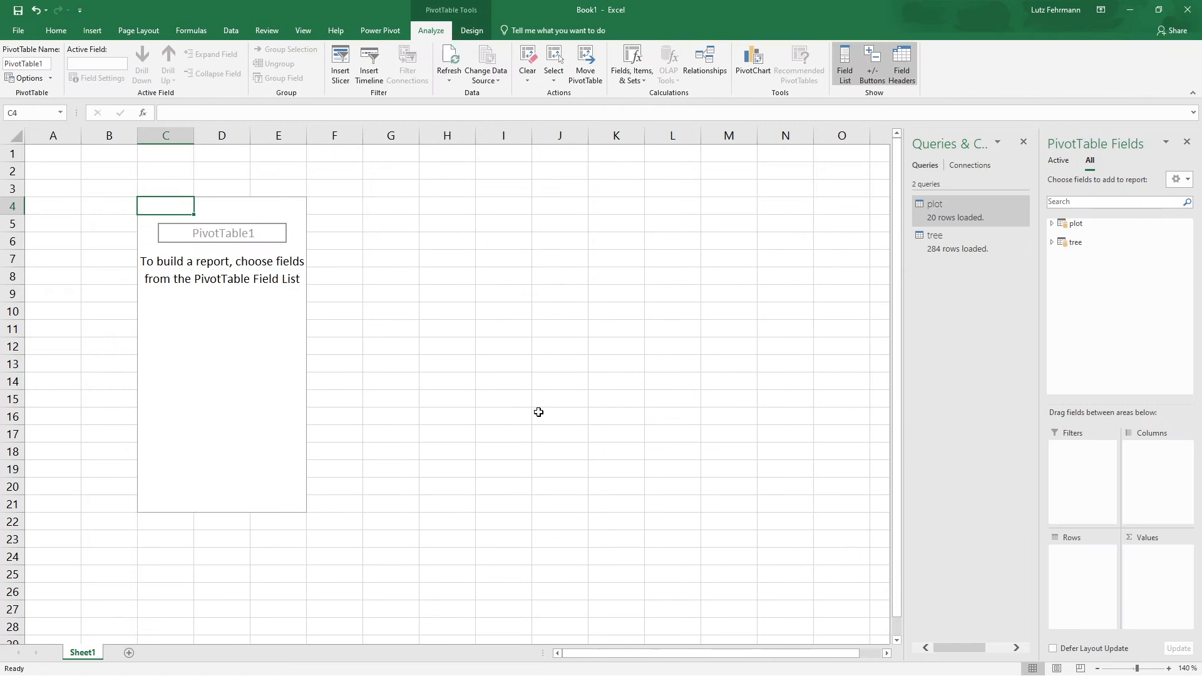
# - Make room for a wider PivotTable field list and add plot_nr from the plot table as the row field
pyautogui.click(1024, 141)
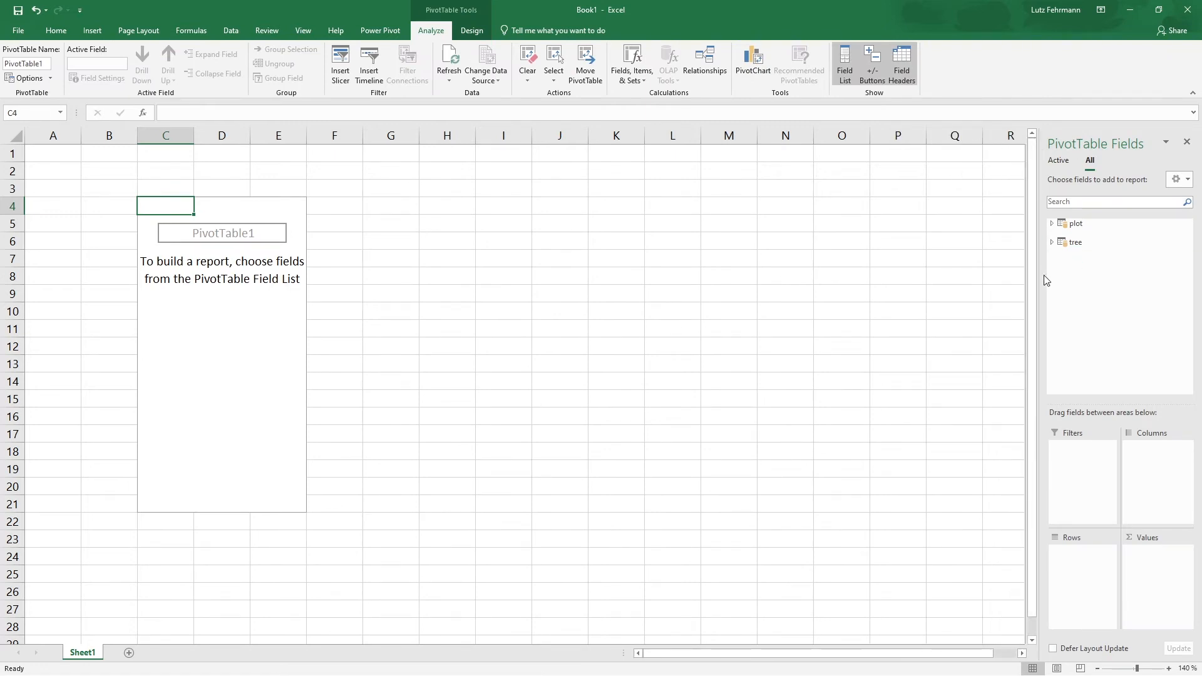
pyautogui.moveTo(1041, 276); pyautogui.dragTo(626, 276)
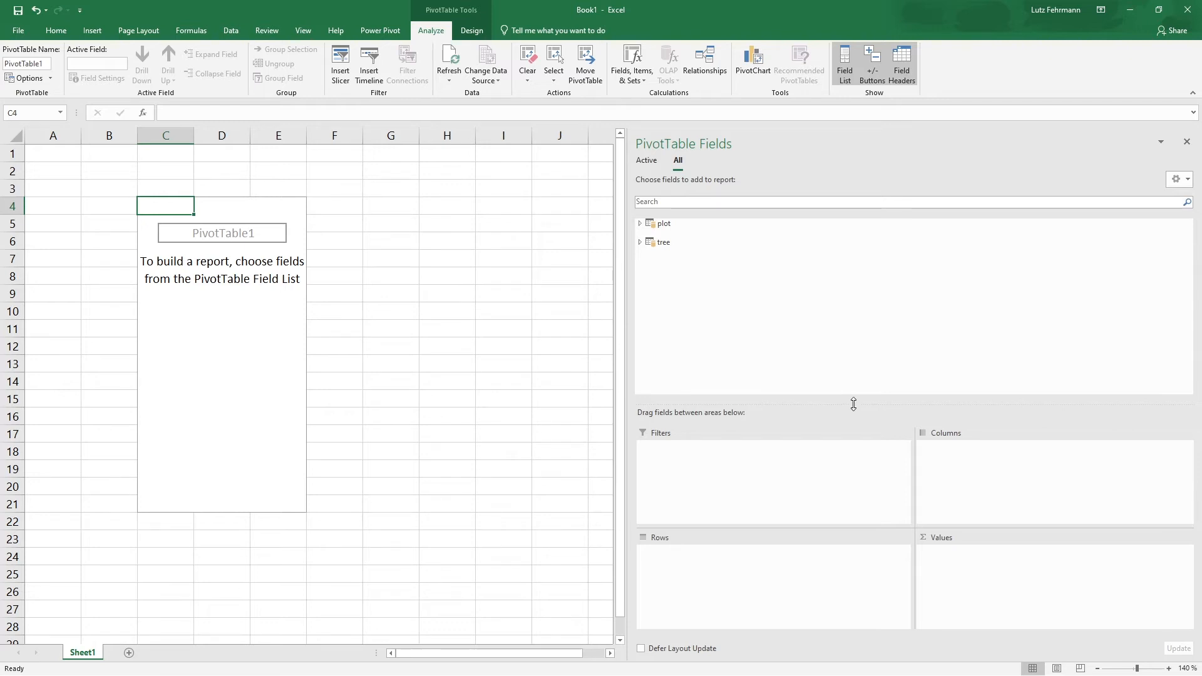
pyautogui.click(640, 224)
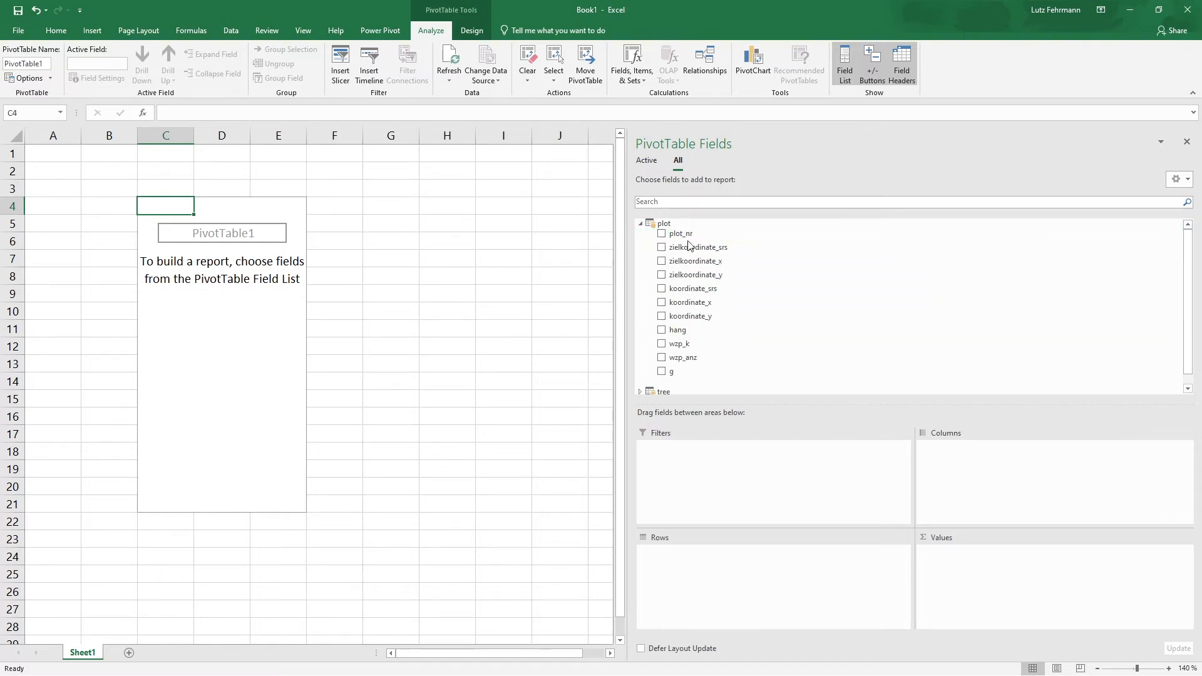
pyautogui.moveTo(681, 237); pyautogui.dragTo(756, 580)
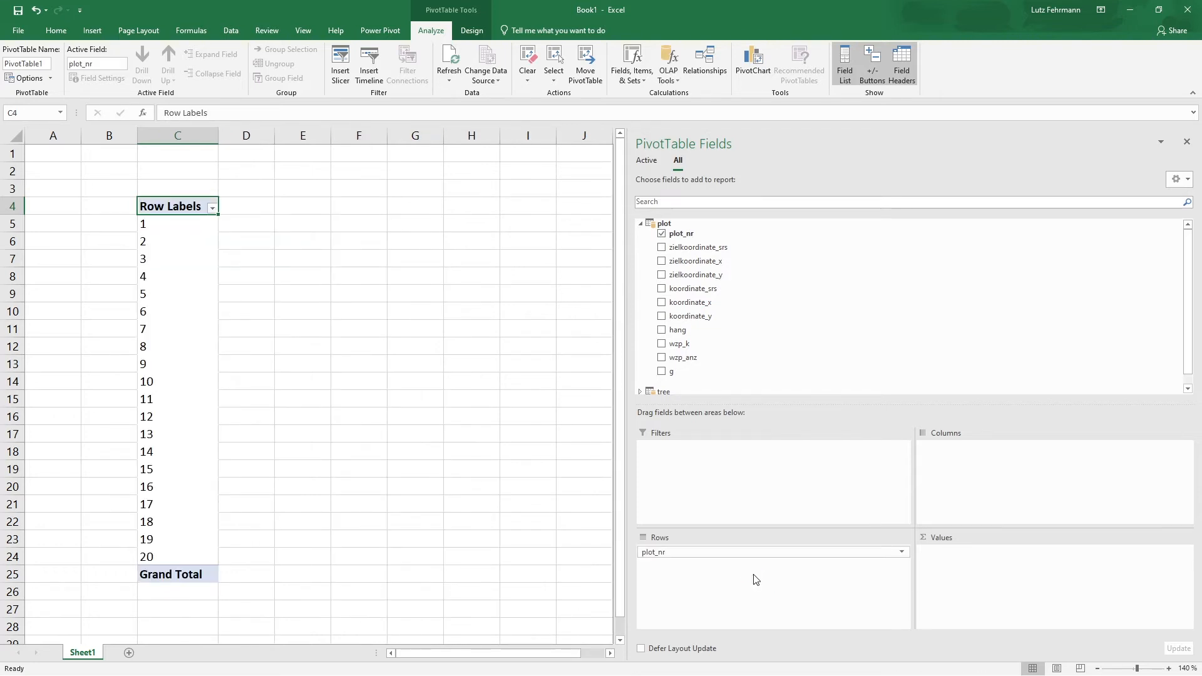
# - Add baum_nr from the tree table to the PivotTable as a value field
pyautogui.click(640, 223)
pyautogui.click(641, 240)
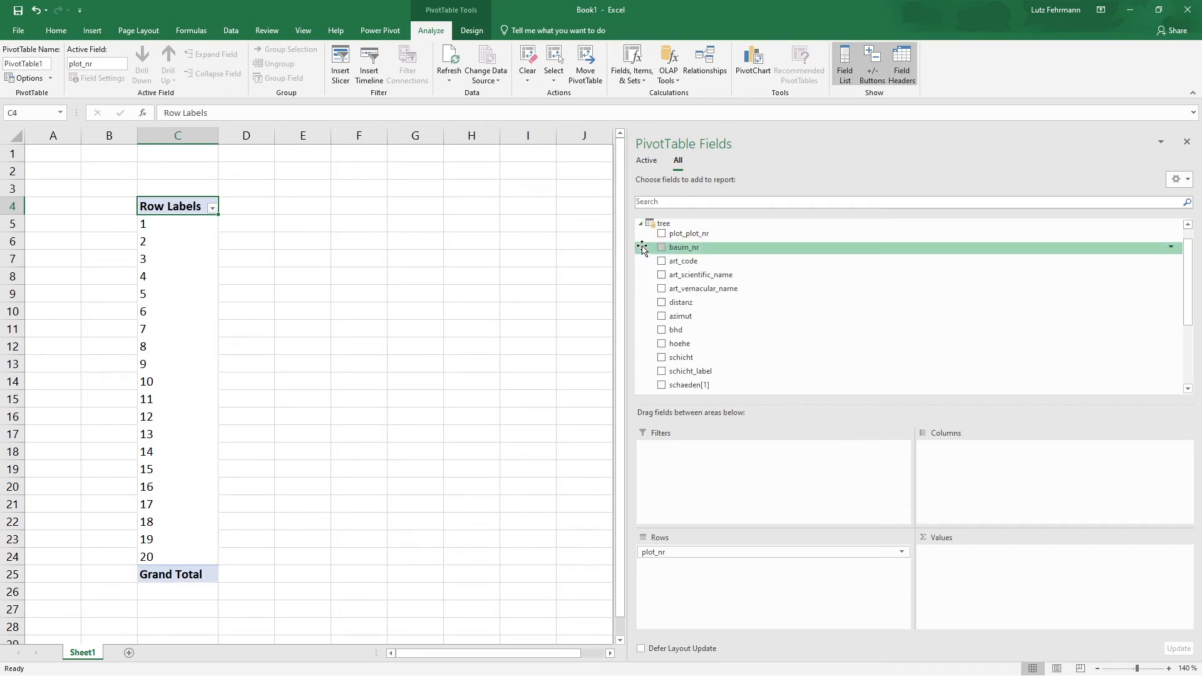
pyautogui.scroll(1, 643, 249)
pyautogui.click(641, 243)
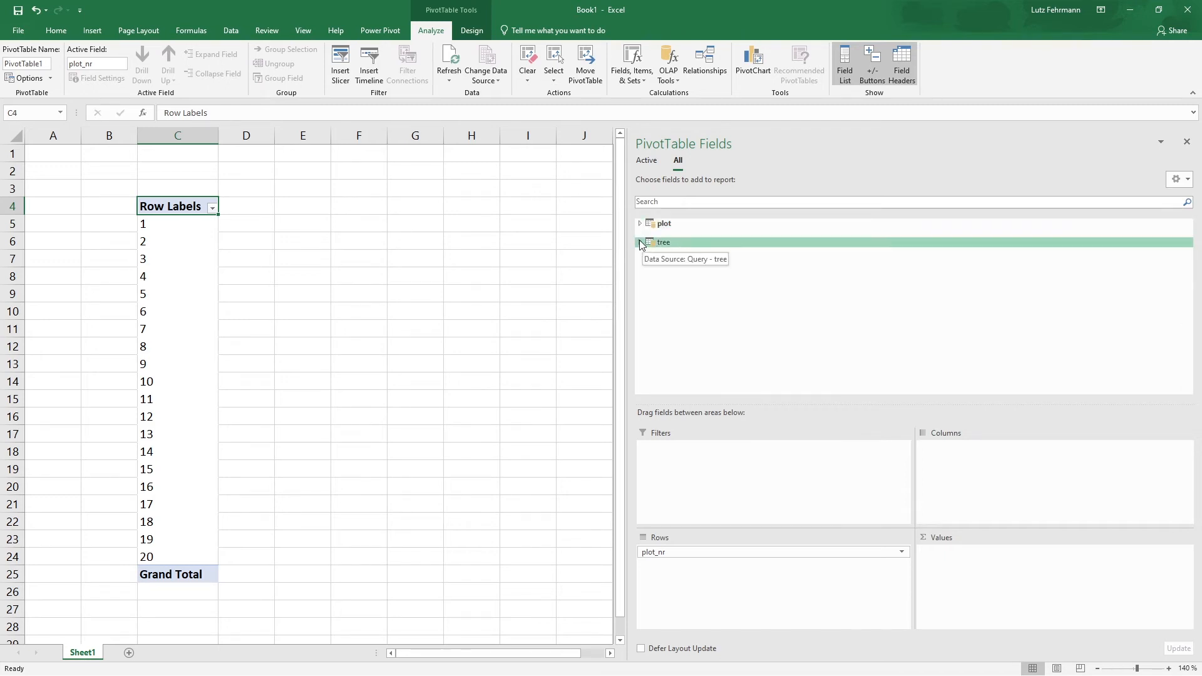
pyautogui.click(641, 243)
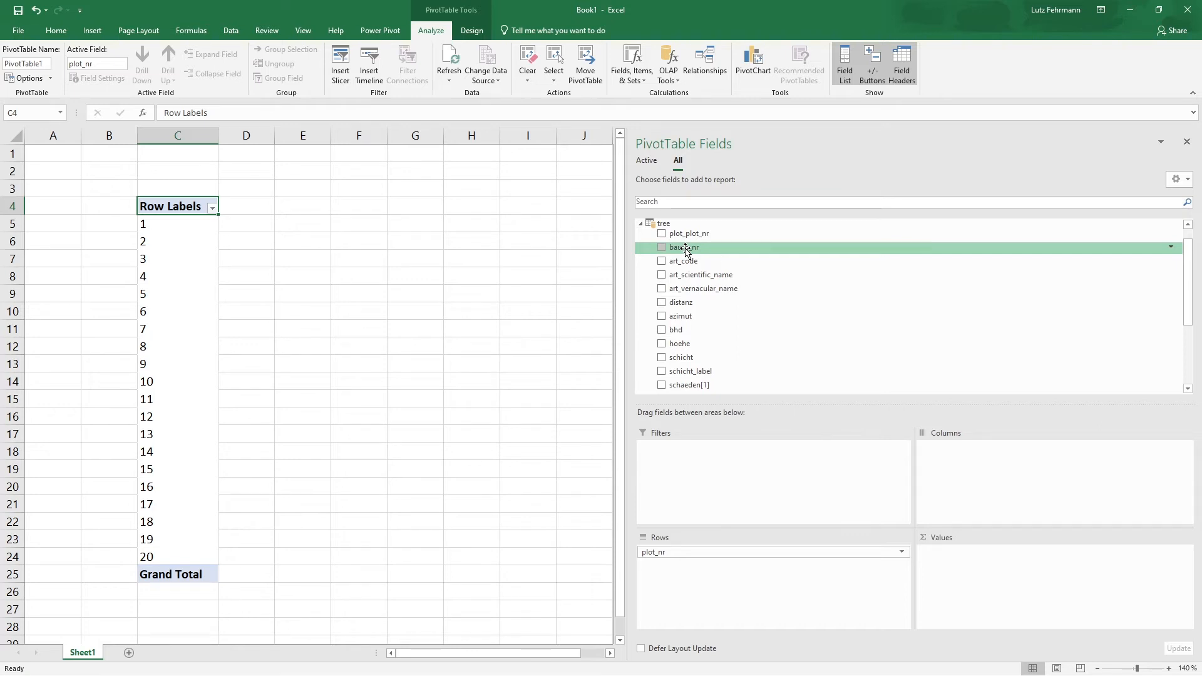
pyautogui.moveTo(686, 250); pyautogui.dragTo(996, 576)
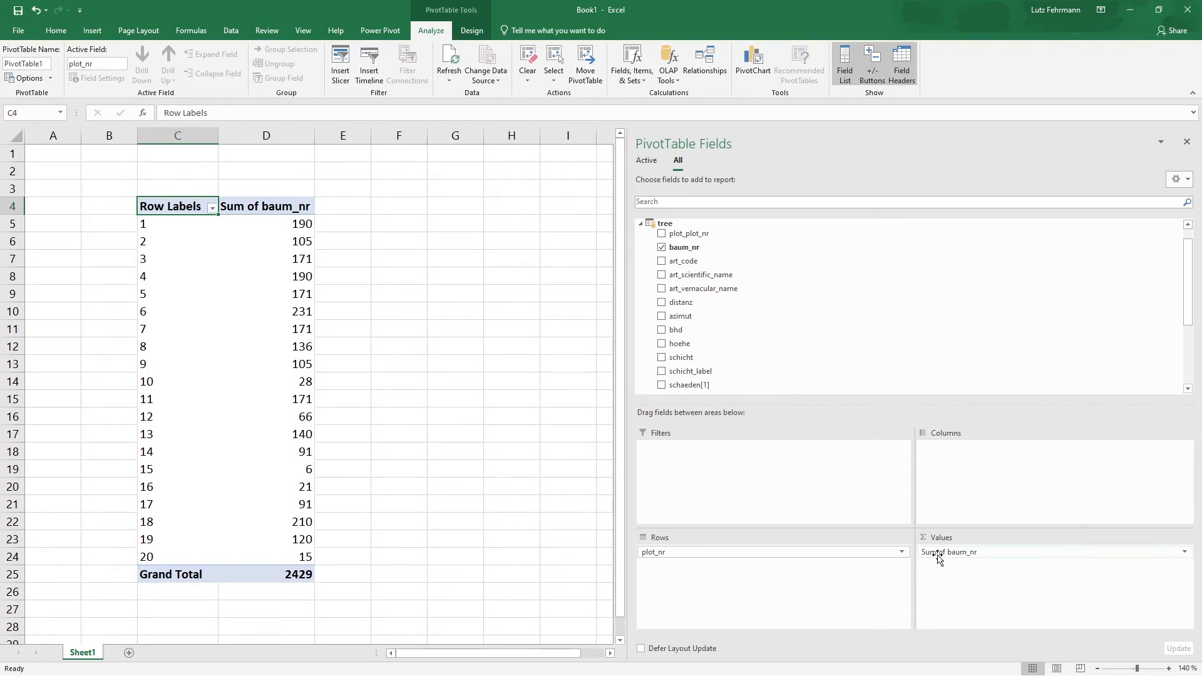
# - Change the baum_nr value field to summarize by Count and narrow the PivotTable field list
pyautogui.moveTo(304, 224)
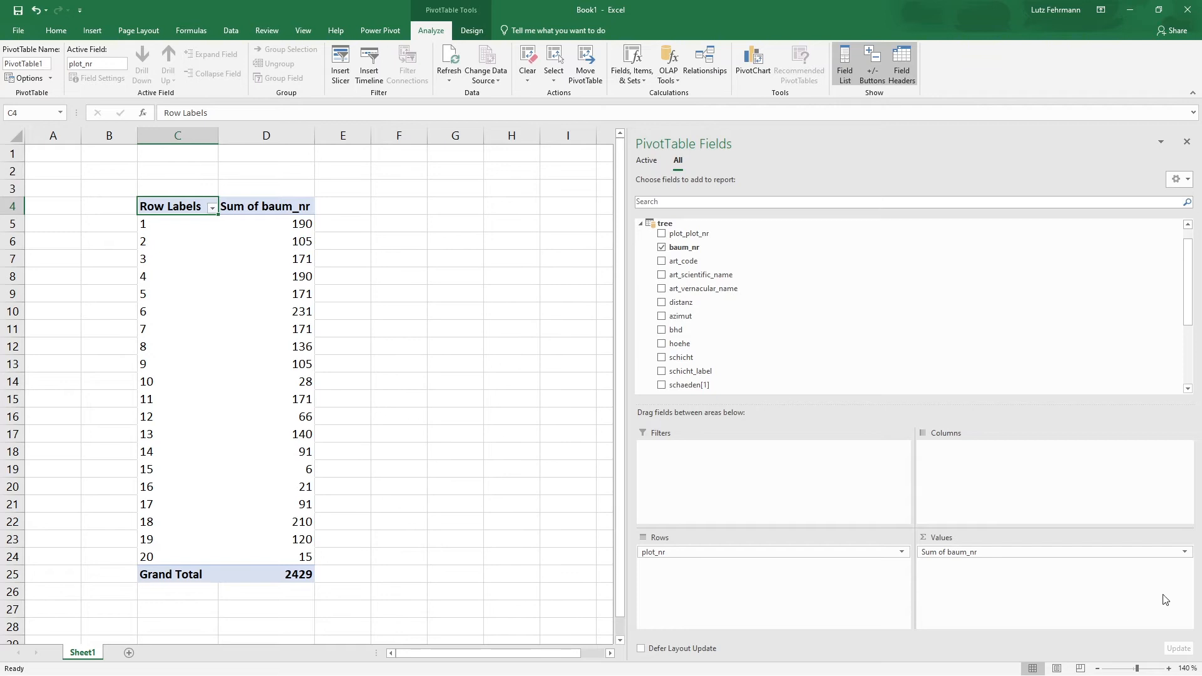
pyautogui.click(1185, 553)
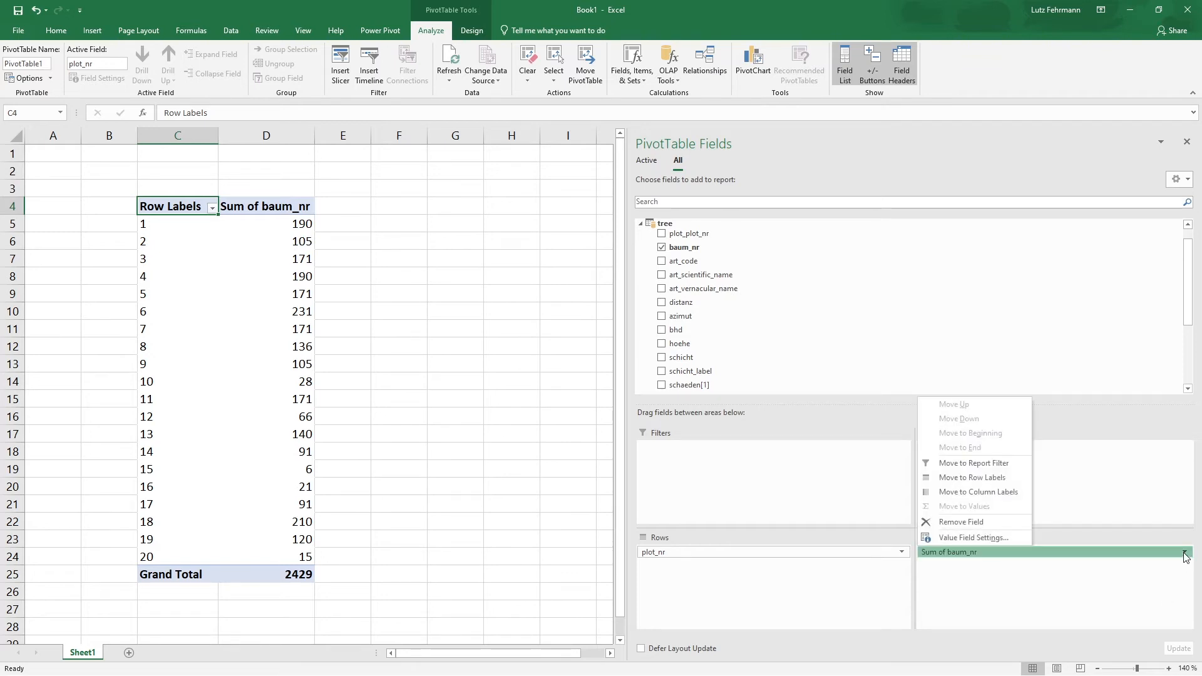
pyautogui.click(960, 539)
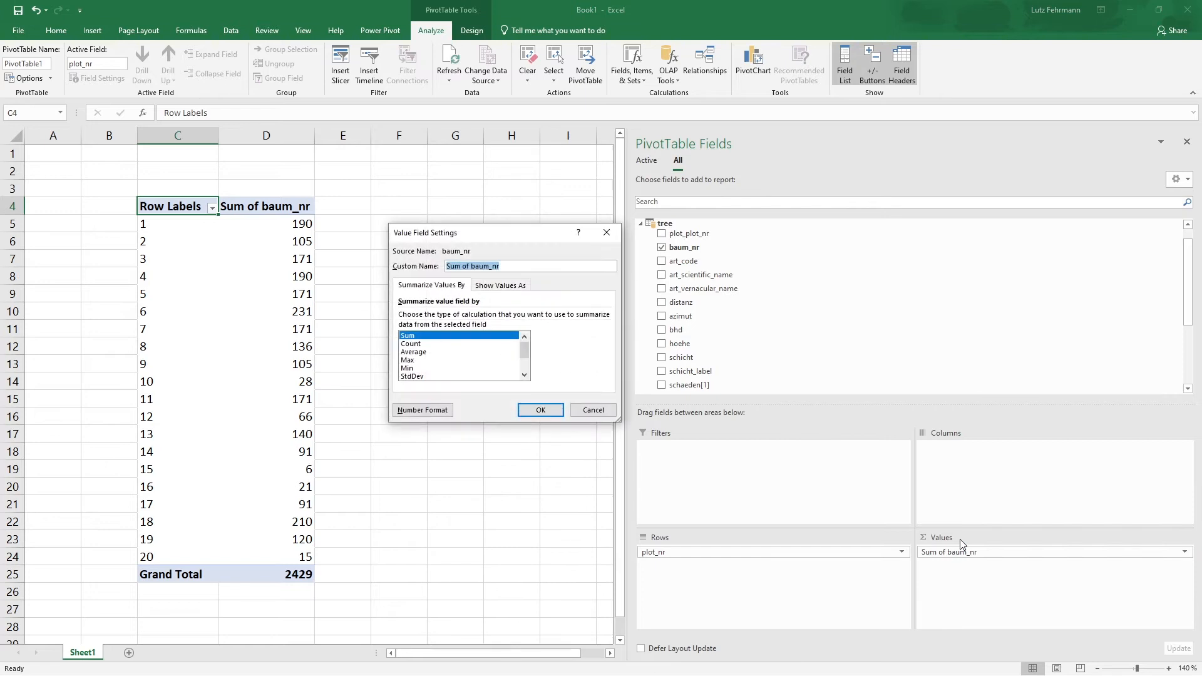
pyautogui.click(419, 345)
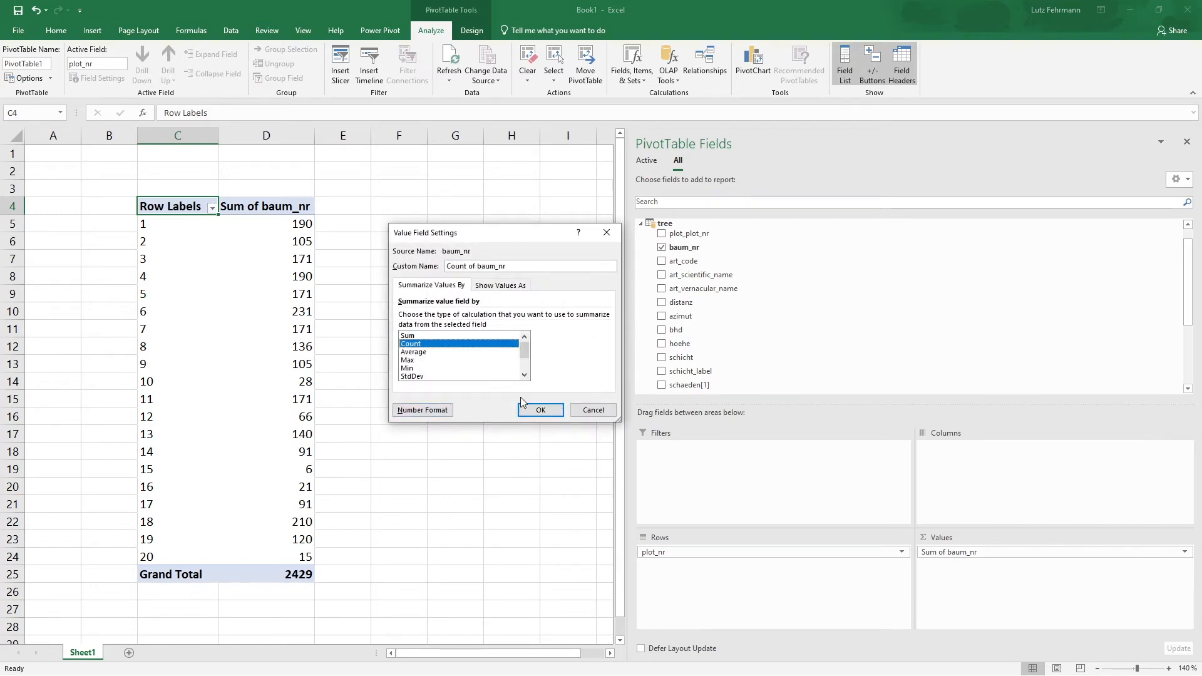
pyautogui.click(540, 410)
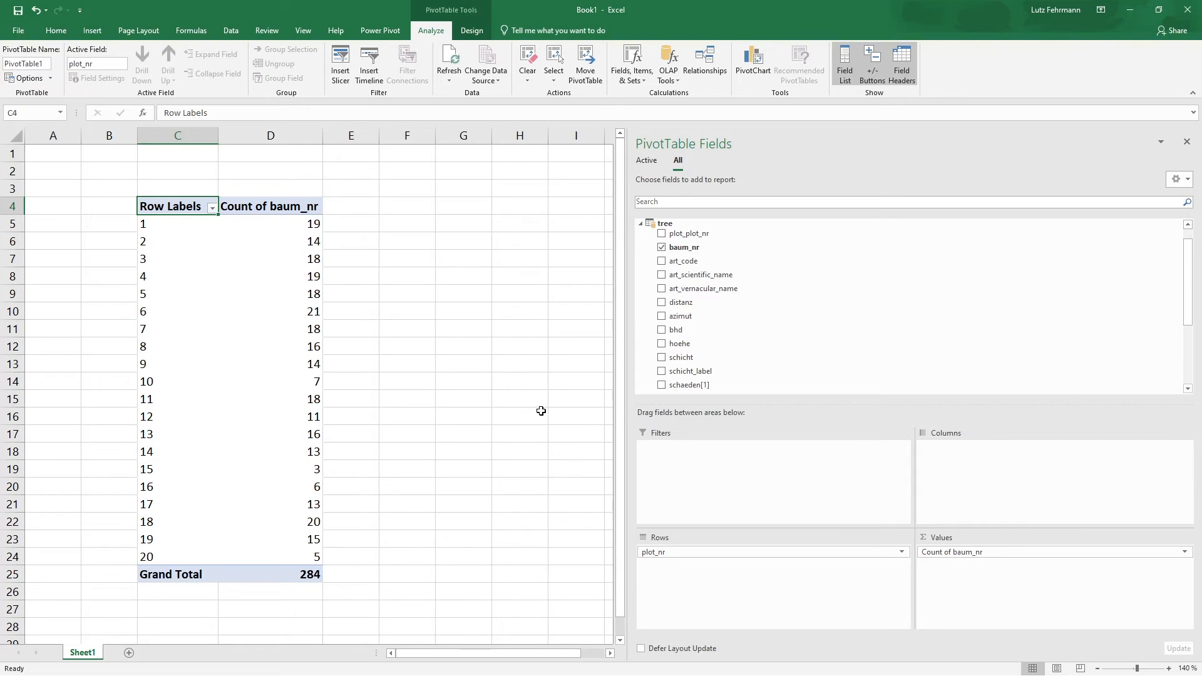
pyautogui.moveTo(302, 227)
pyautogui.moveTo(627, 360); pyautogui.dragTo(774, 362)
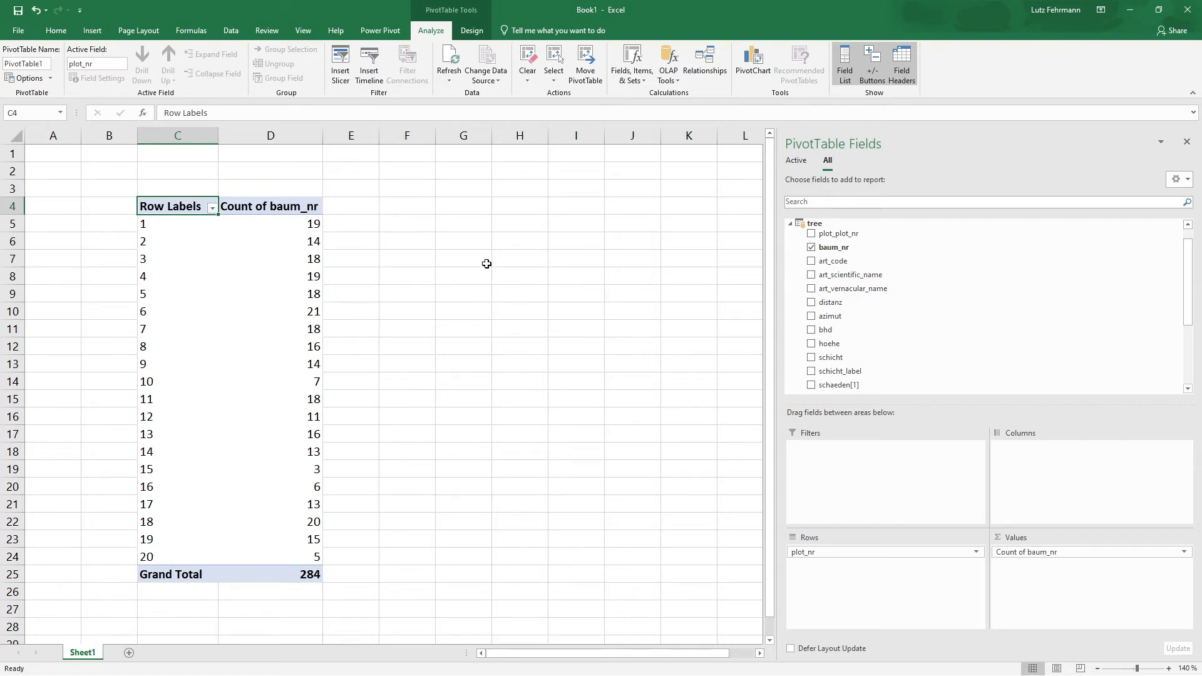
# - Reopen the Data Model in Power Pivot and show the tree table in Data View
pyautogui.click(231, 30)
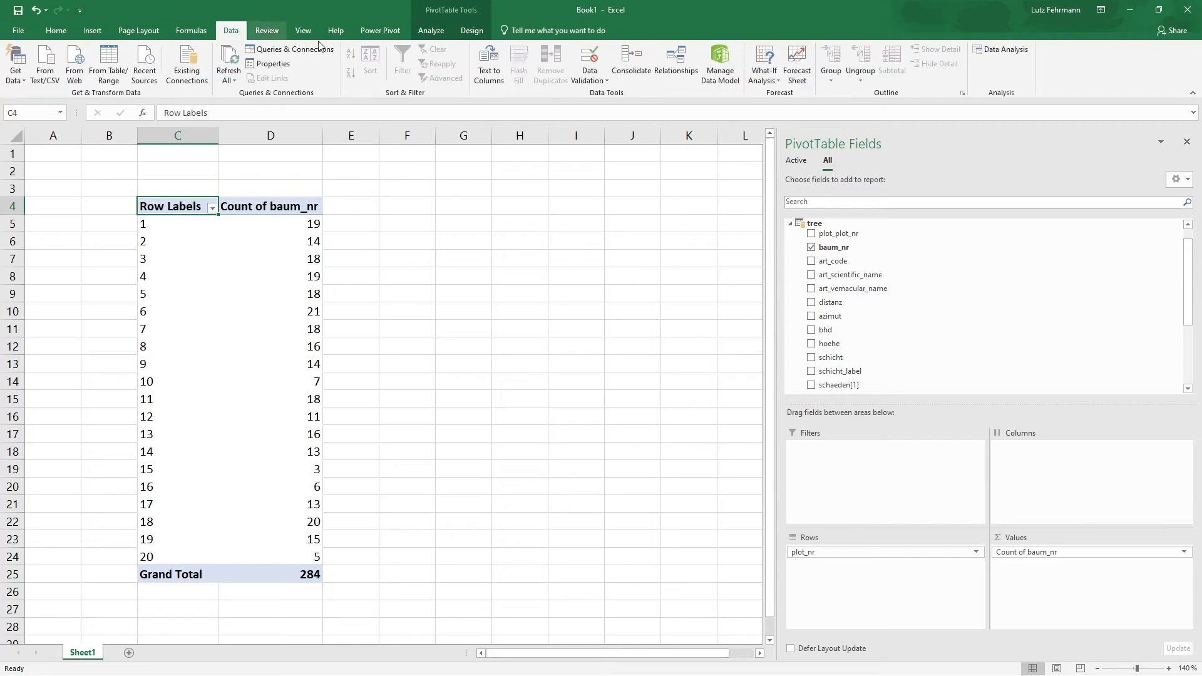
pyautogui.click(731, 73)
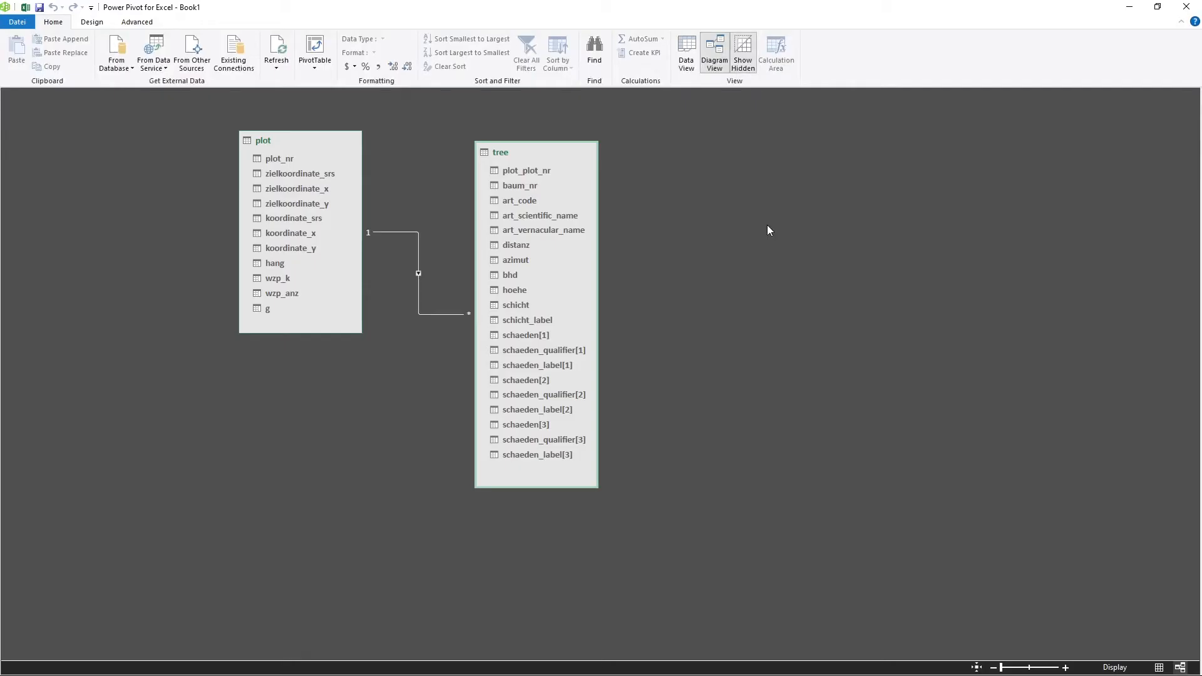
pyautogui.click(693, 66)
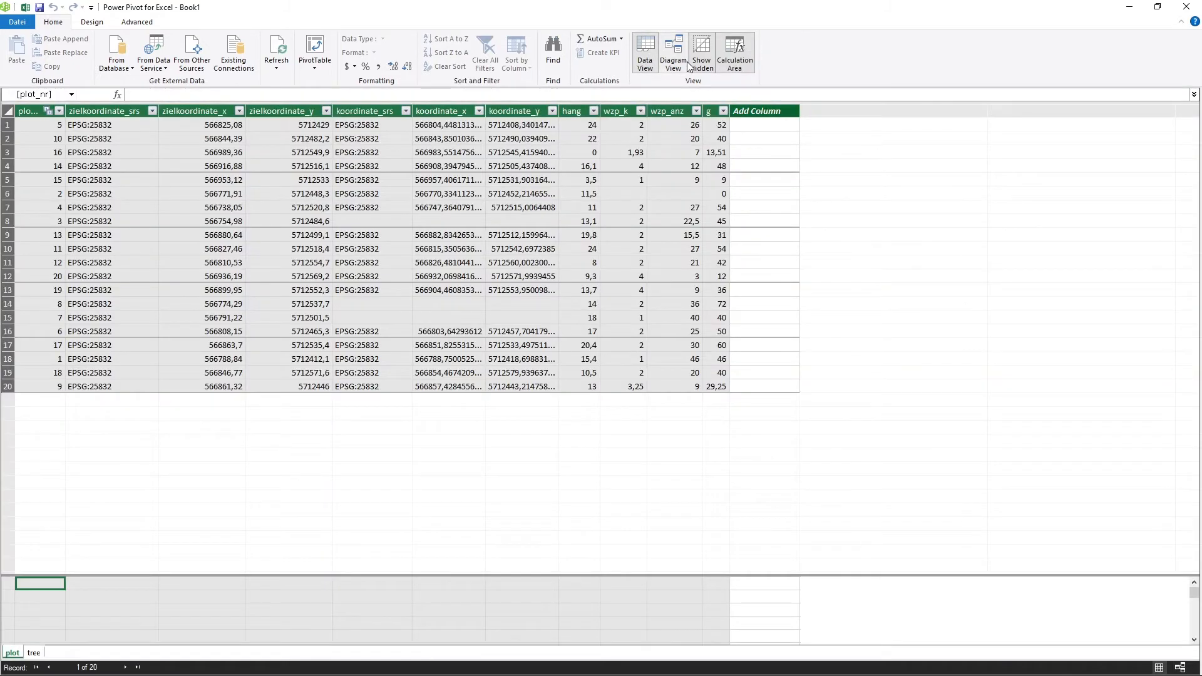
pyautogui.click(695, 60)
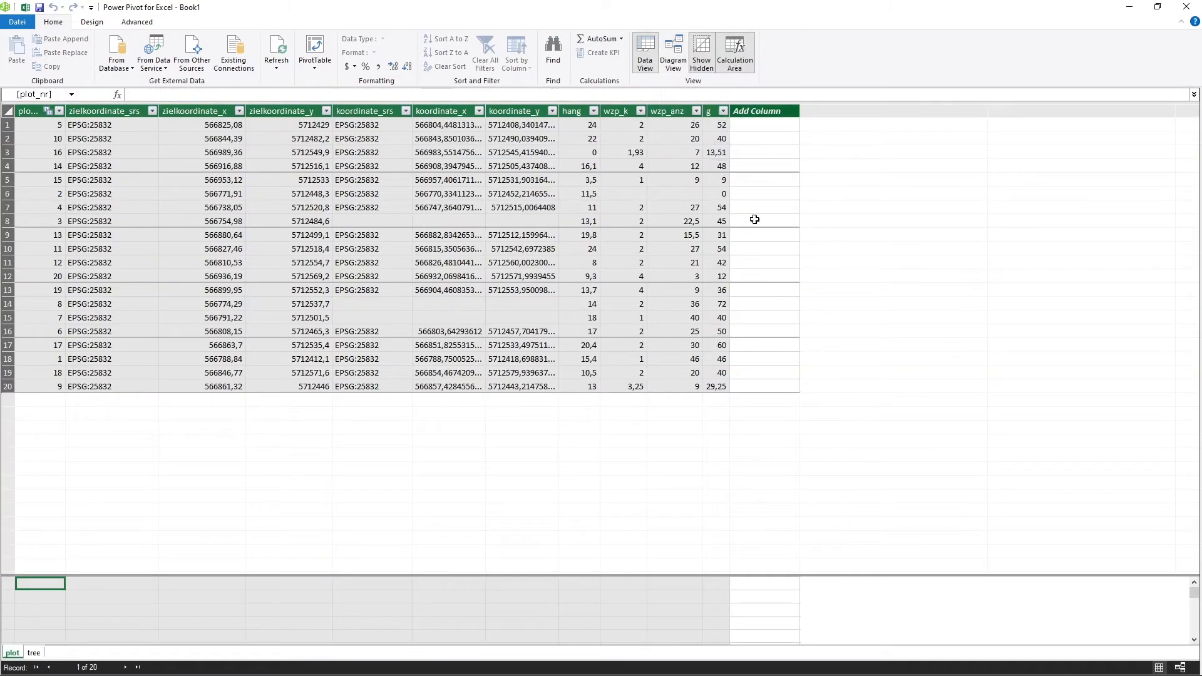
pyautogui.click(38, 654)
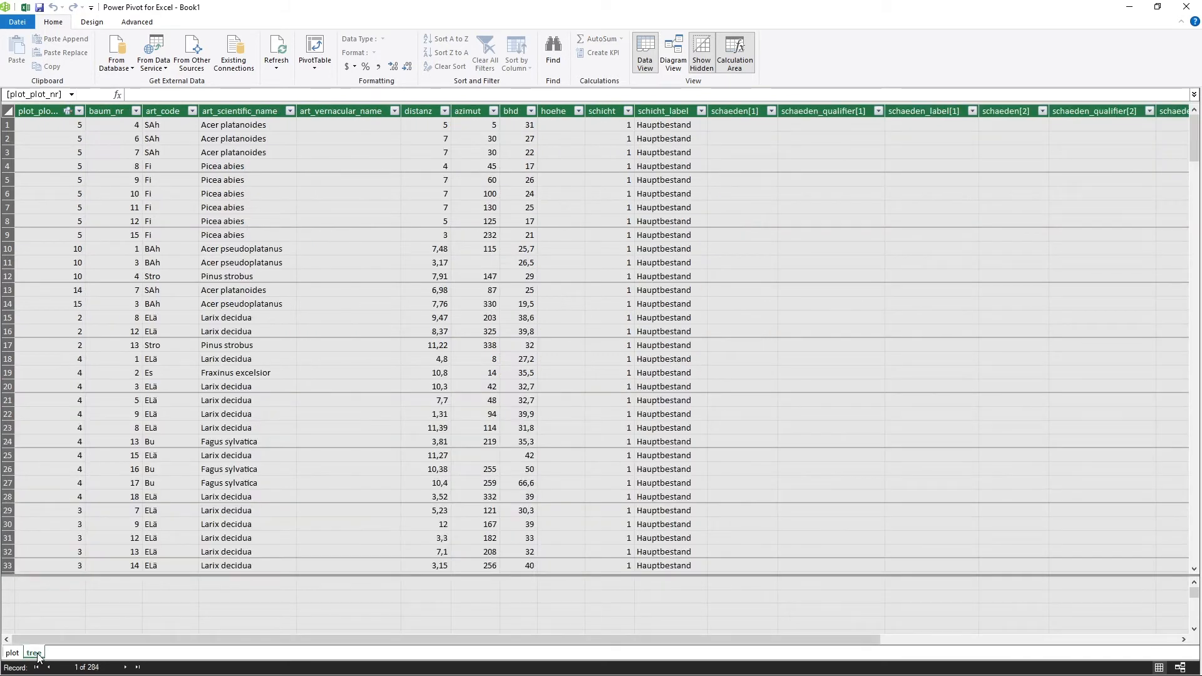
# - Select the first cell of the tree table's empty Add Column and expand the formula bar for editing
pyautogui.moveTo(68, 642); pyautogui.dragTo(476, 644)
pyautogui.click(1134, 111)
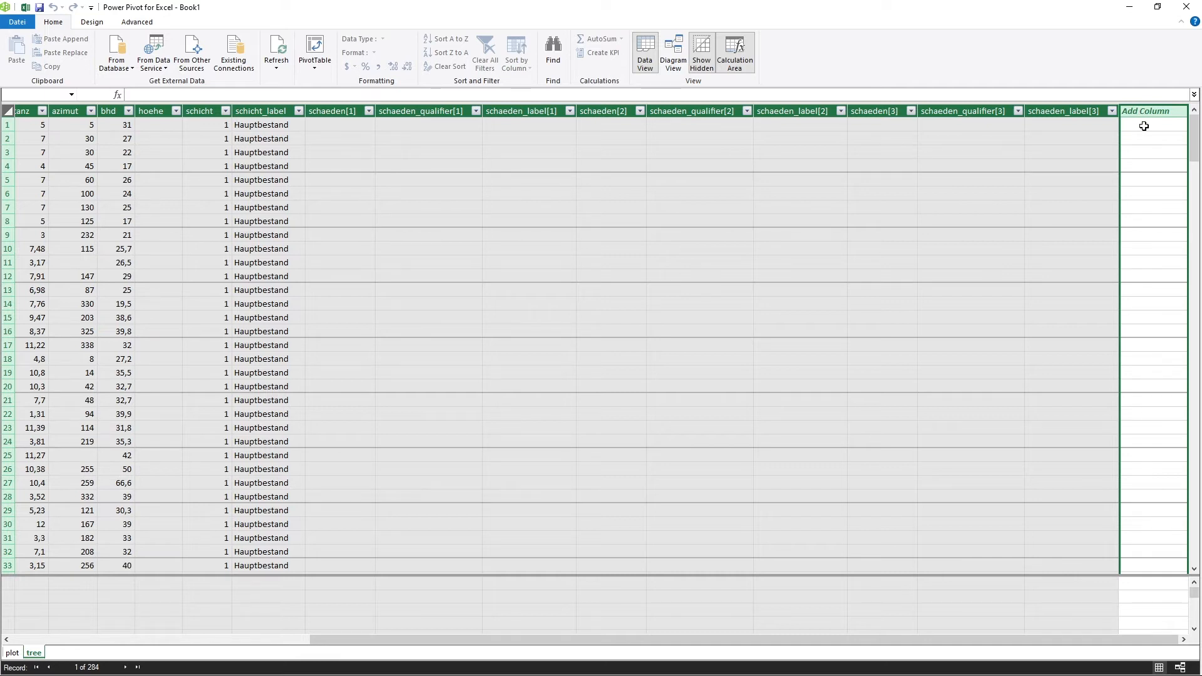
pyautogui.click(1143, 127)
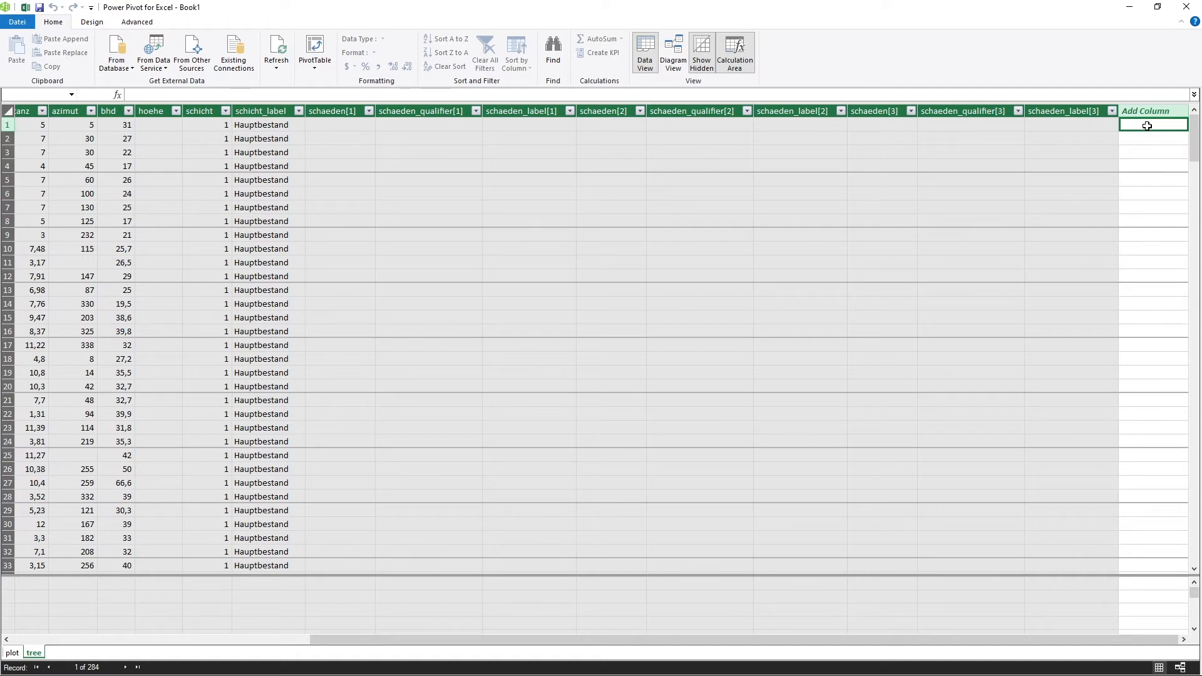
pyautogui.click(1195, 95)
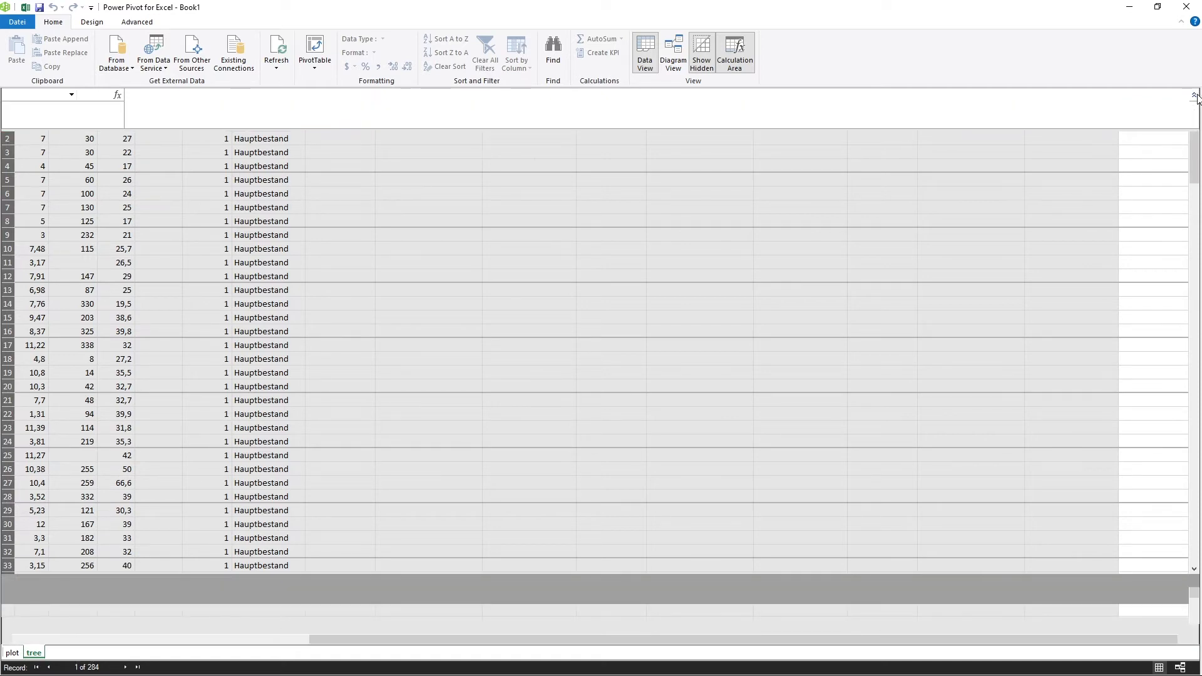
pyautogui.click(1181, 99)
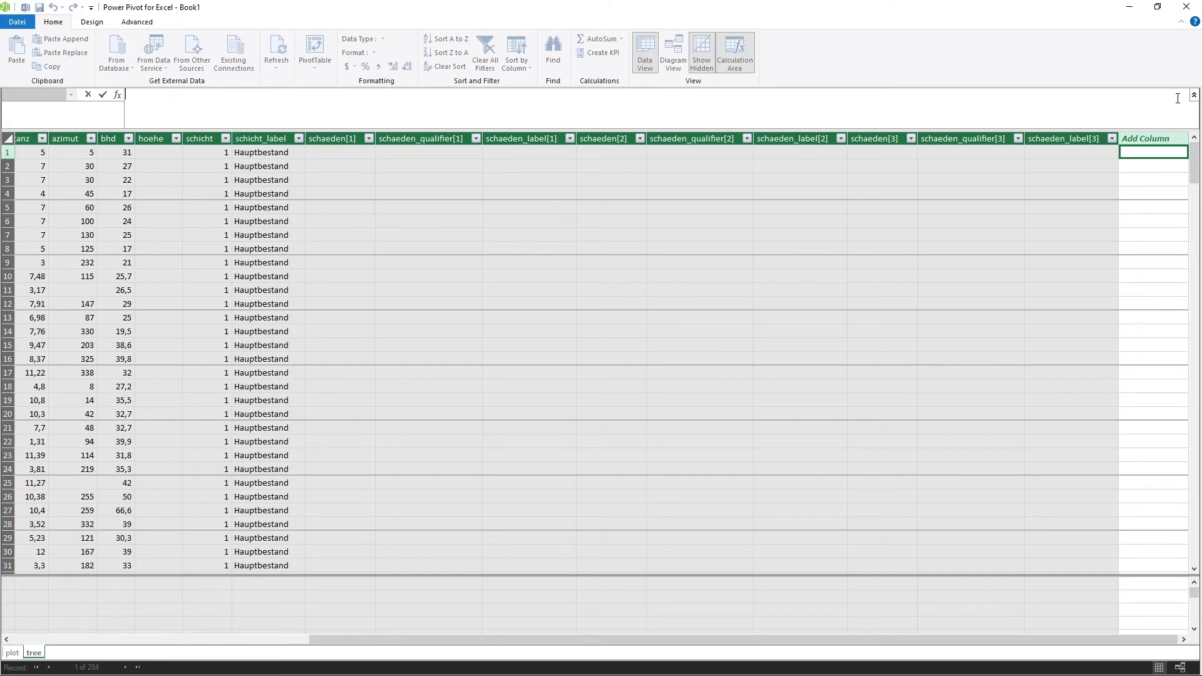
# - Begin the new tree column's formula with an IF that returns 1 when tree[bhd] is below 15
pyautogui.click(118, 152)
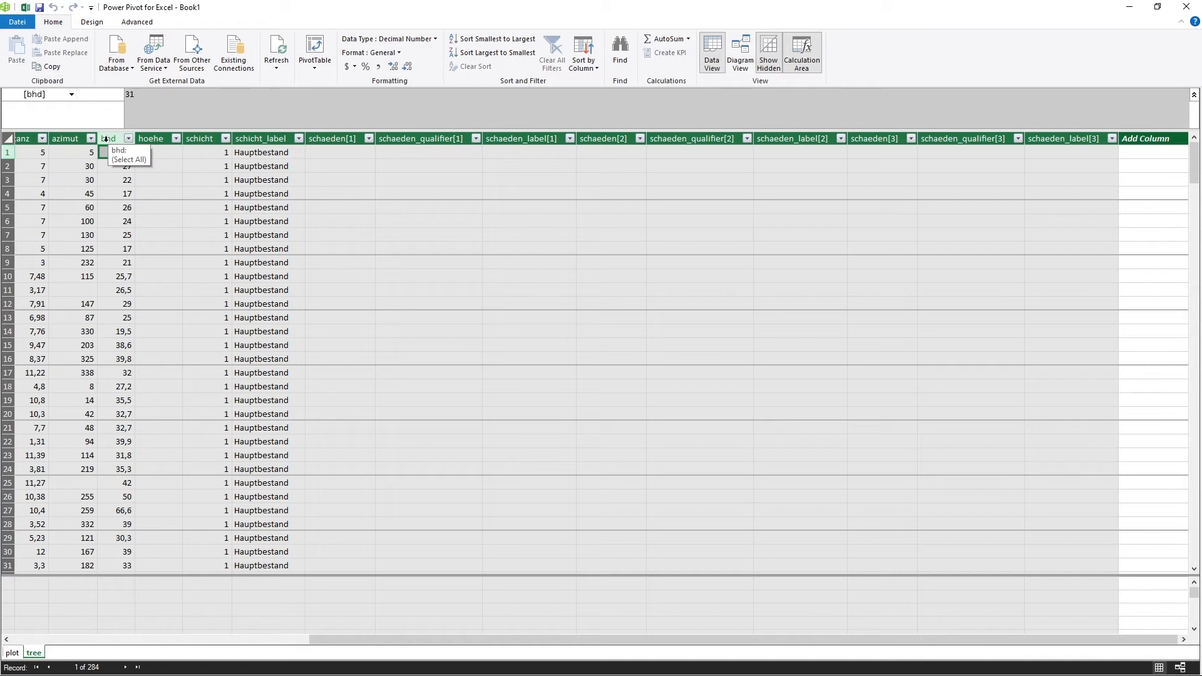
pyautogui.click(1157, 154)
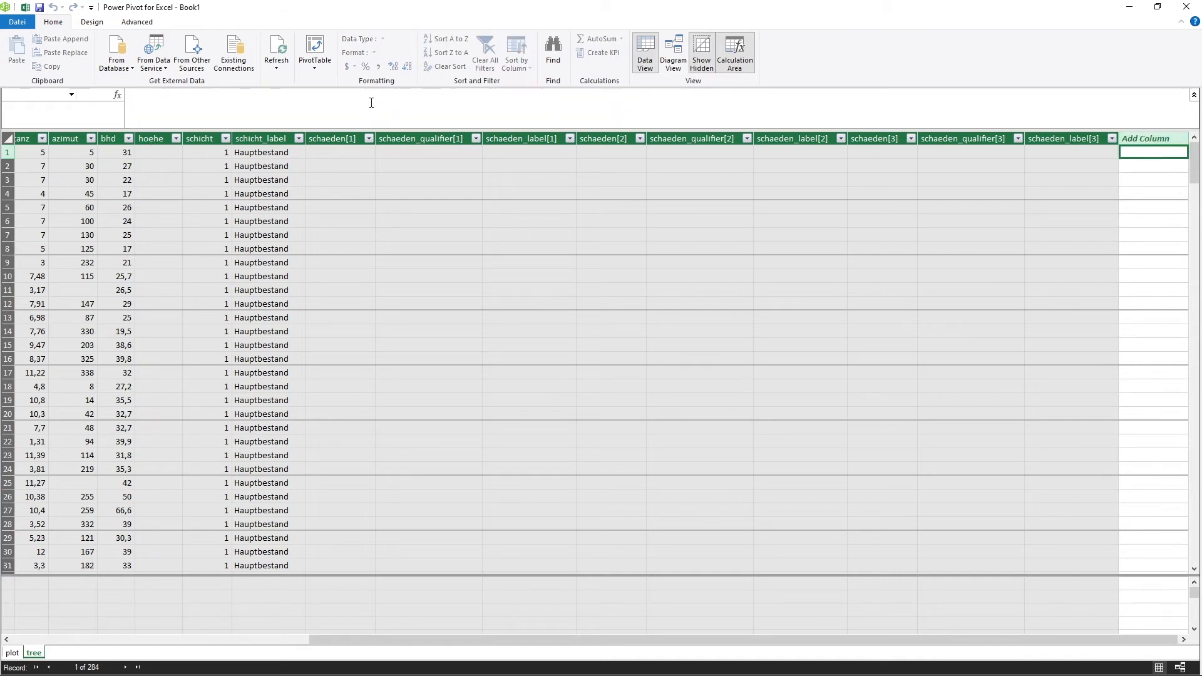
pyautogui.click(273, 96)
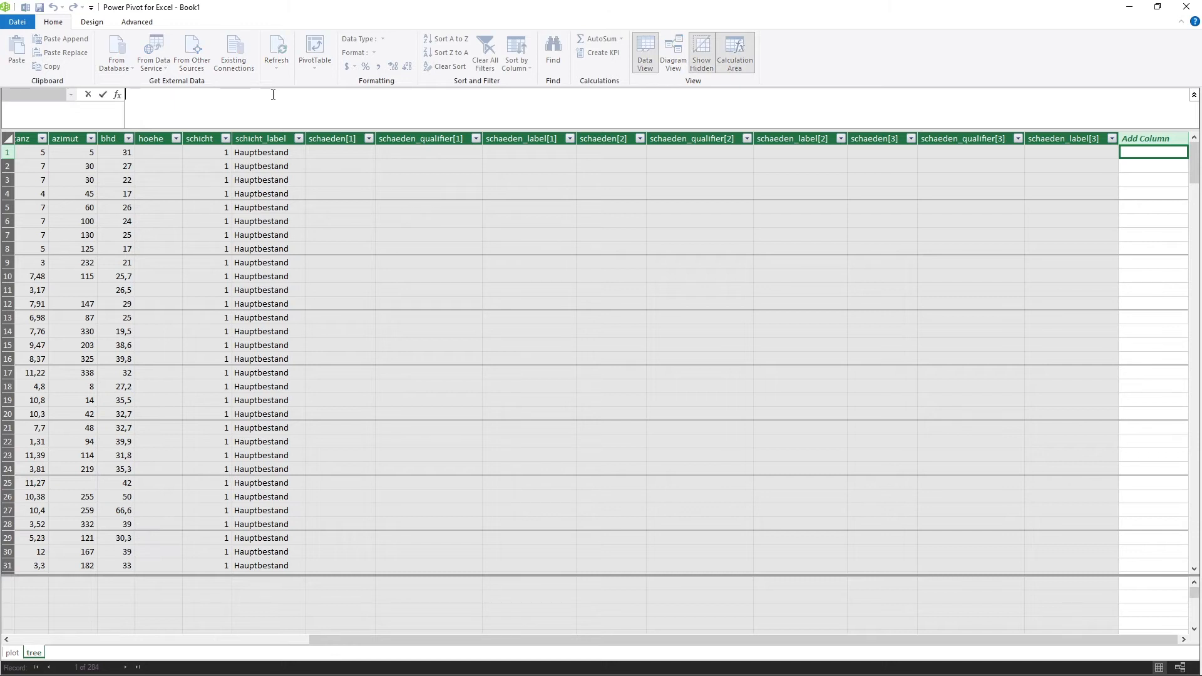
pyautogui.write('=IF(')
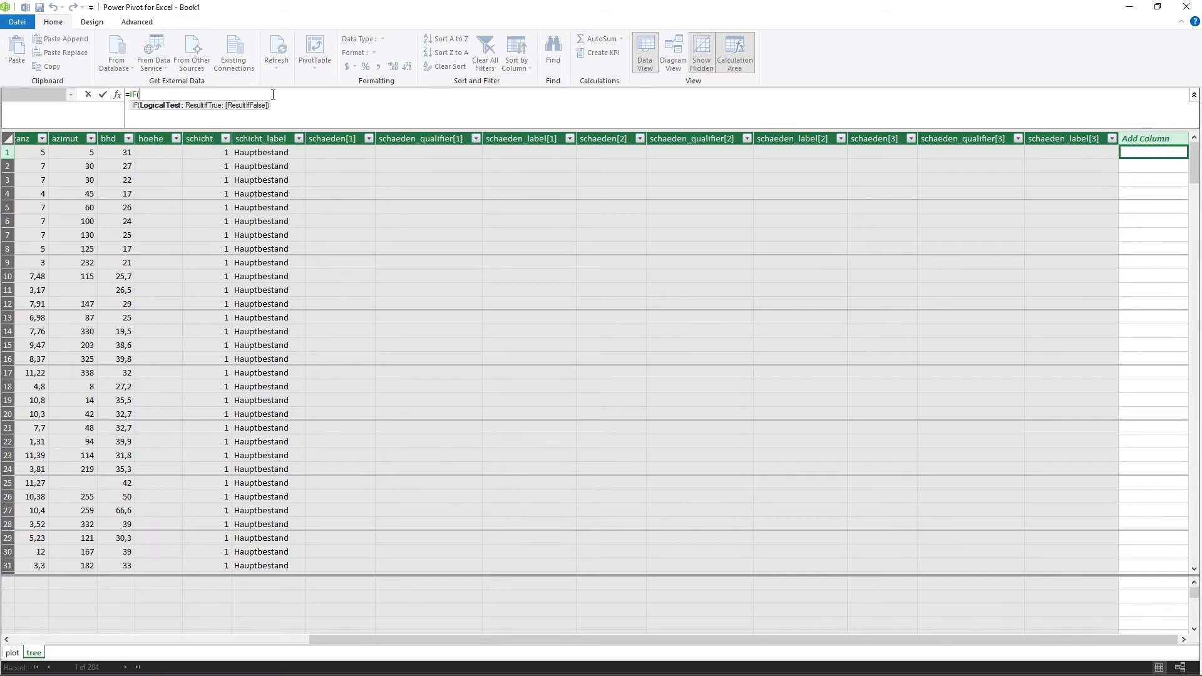
pyautogui.click(114, 153)
pyautogui.write('<15;1')
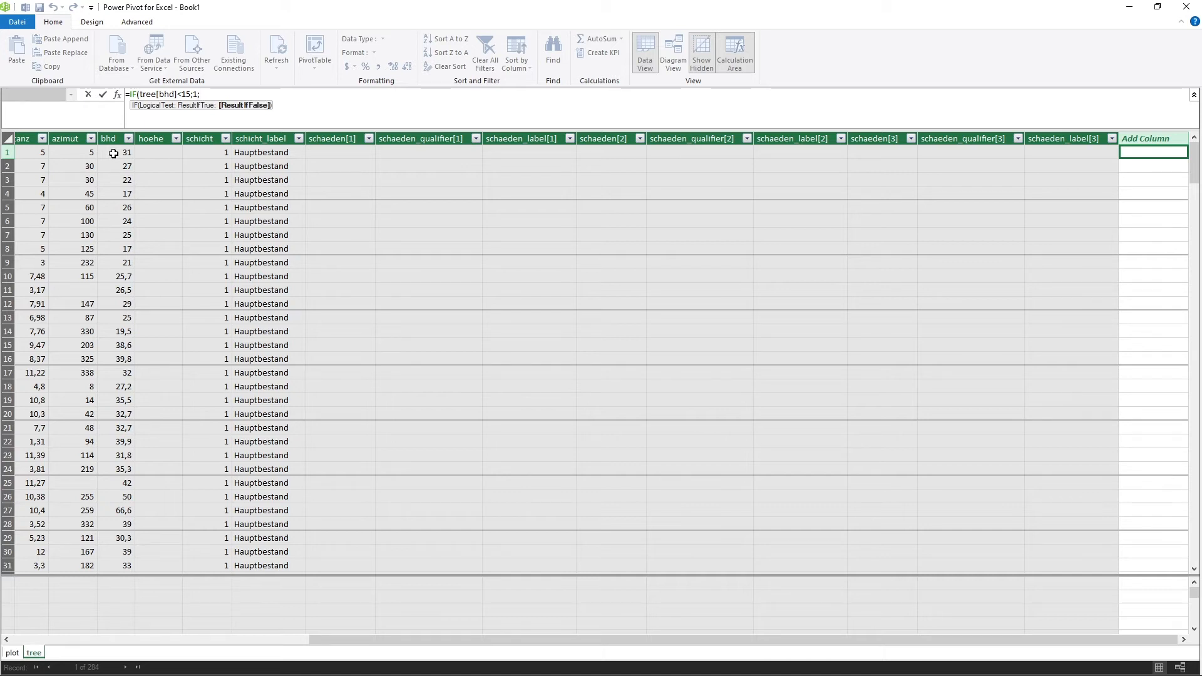
# - Complete the formula with nested IFs returning 2 for tree[bhd]<30 and 3 for tree[bhd]>=30, and commit it
pyautogui.write('IF(')
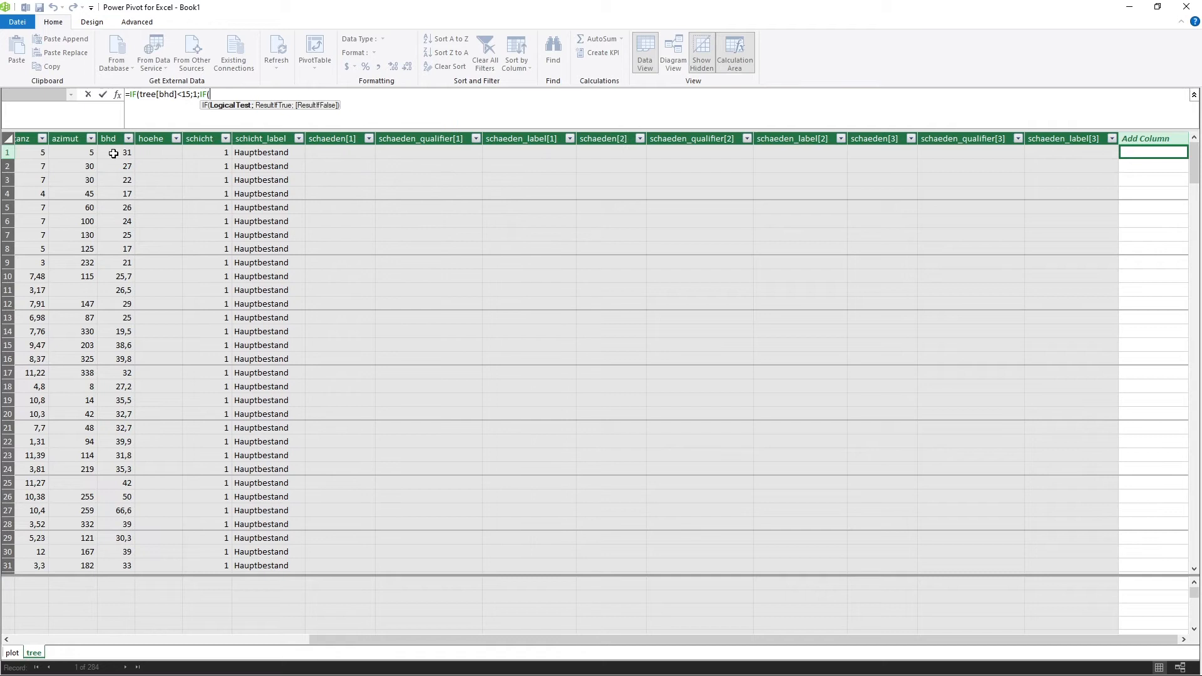
pyautogui.click(113, 153)
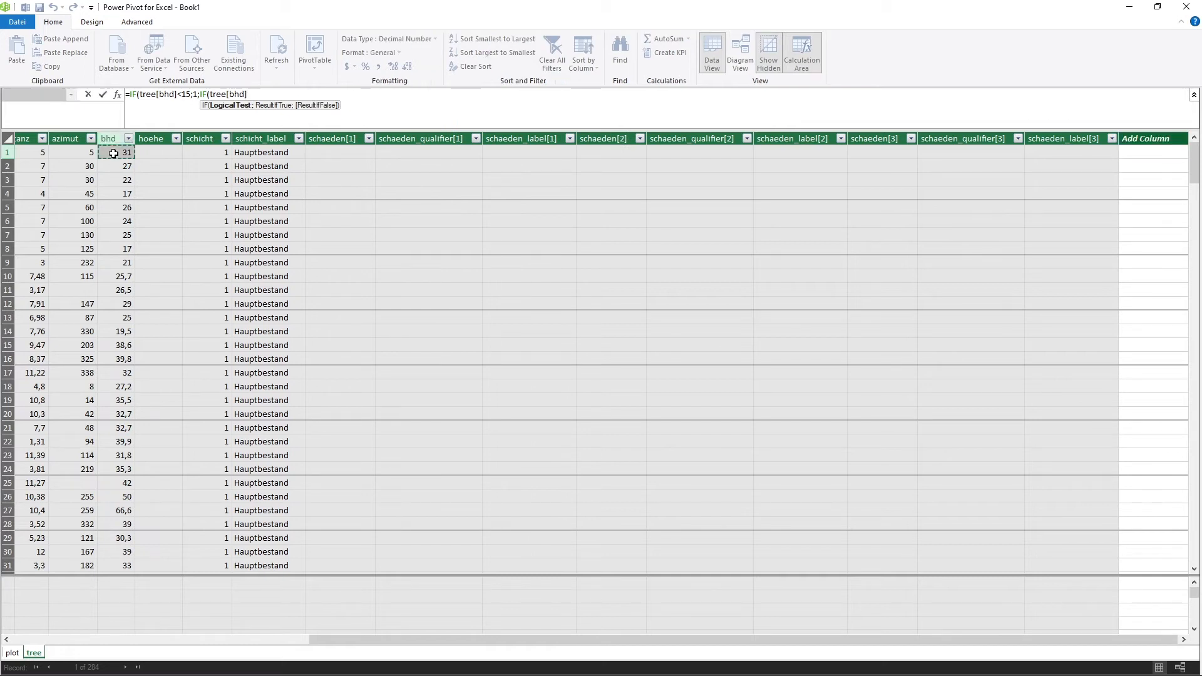
pyautogui.write('<3')
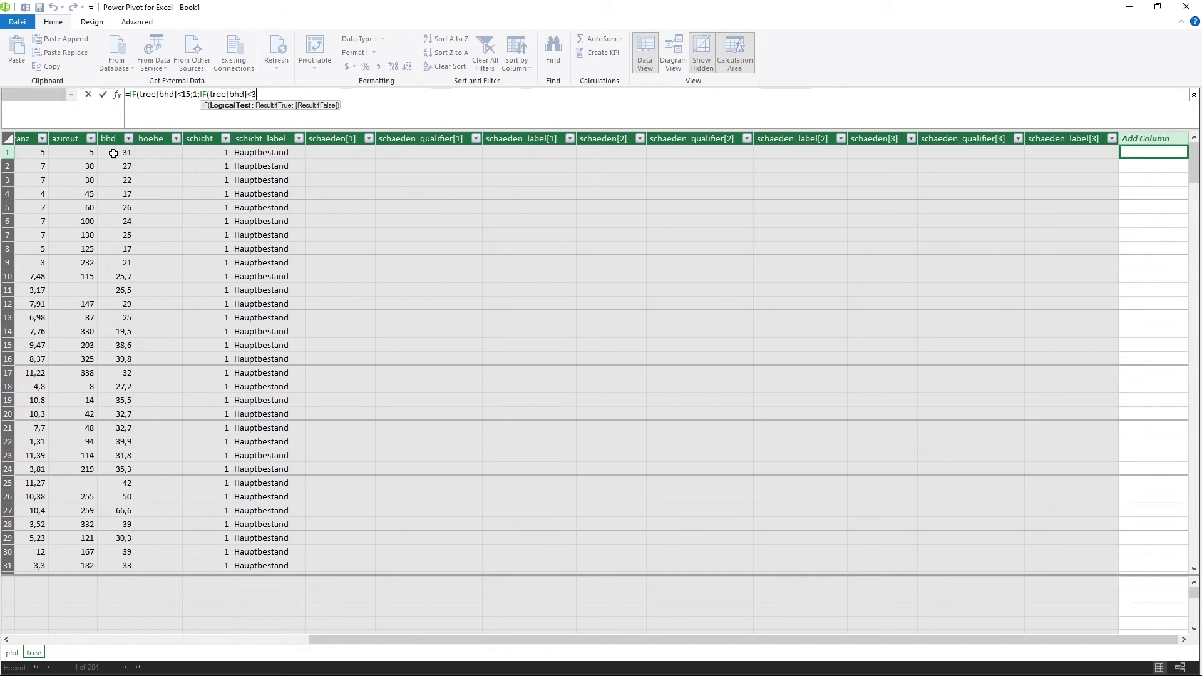
pyautogui.write('0;2;')
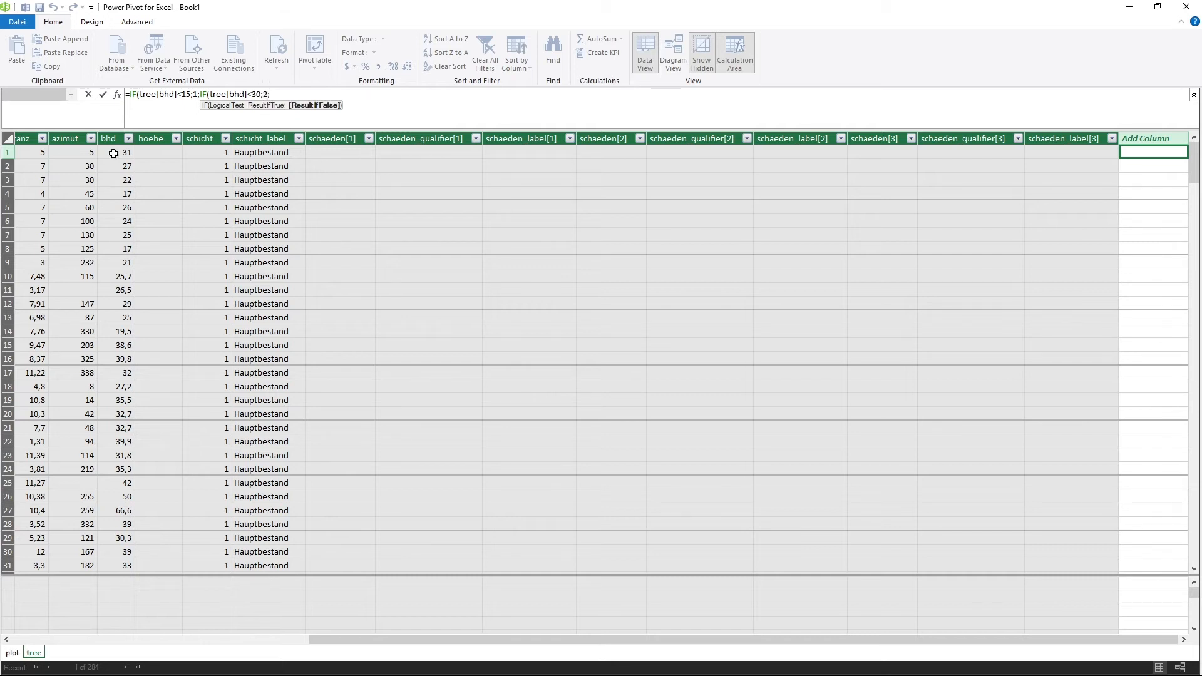
pyautogui.write('IF(tree')
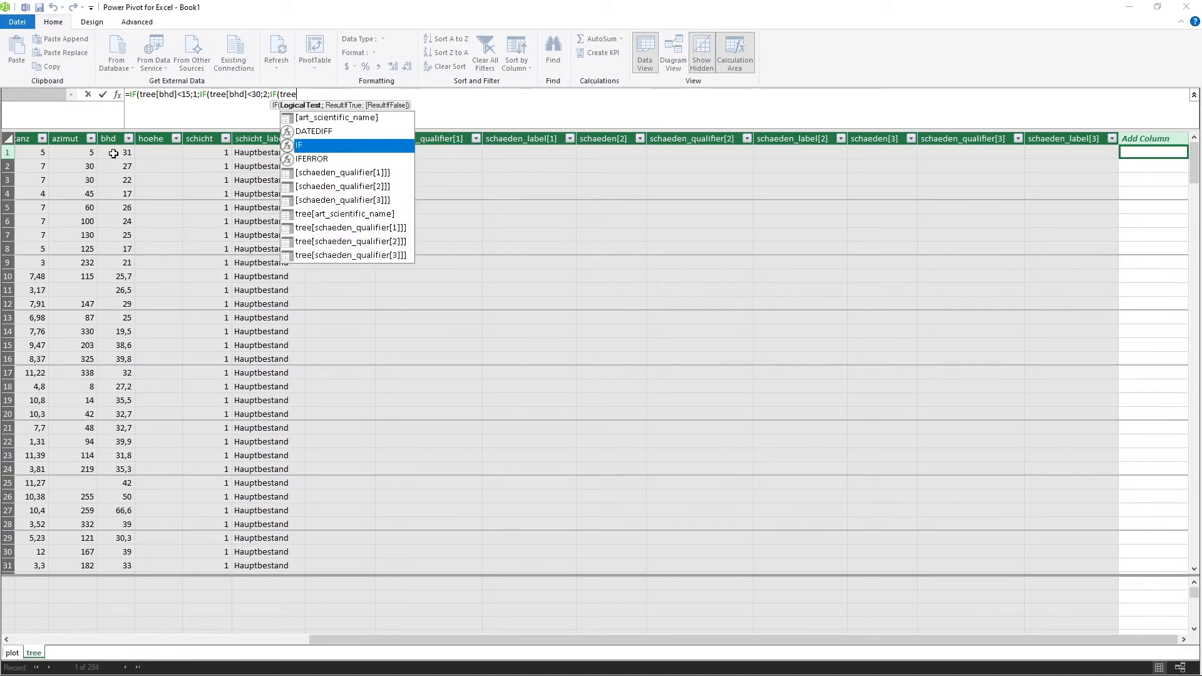
pyautogui.click(114, 153)
pyautogui.write('>=30')
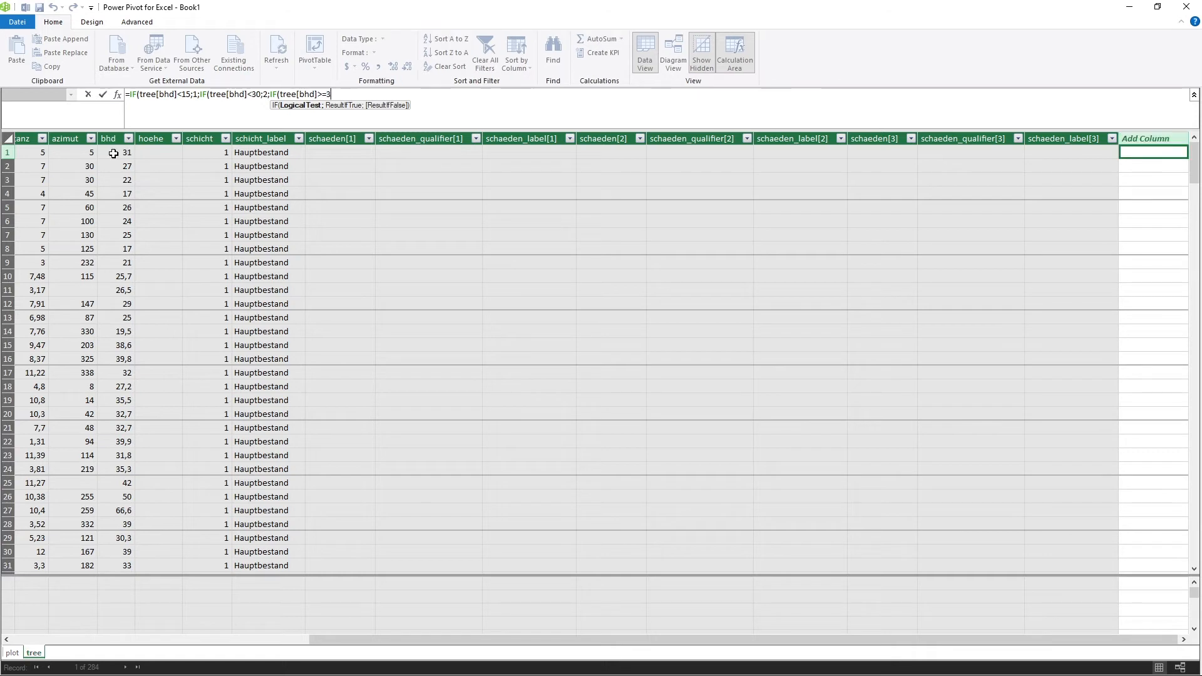
pyautogui.write(';3)))')
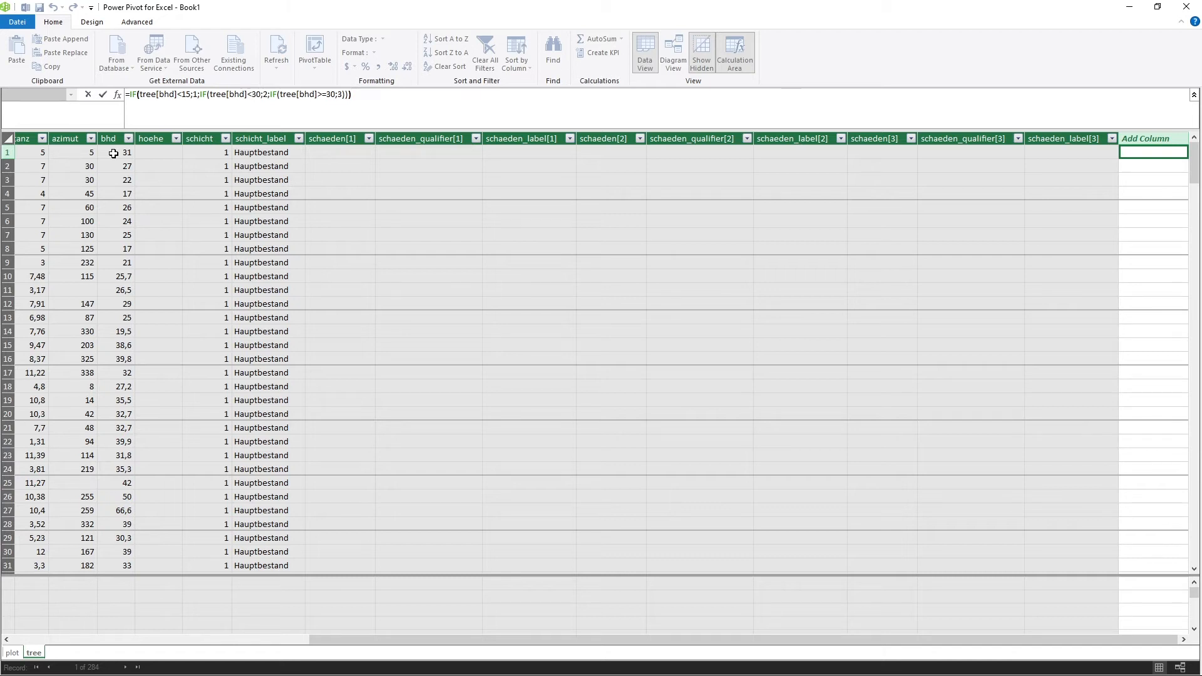
pyautogui.press('Return')
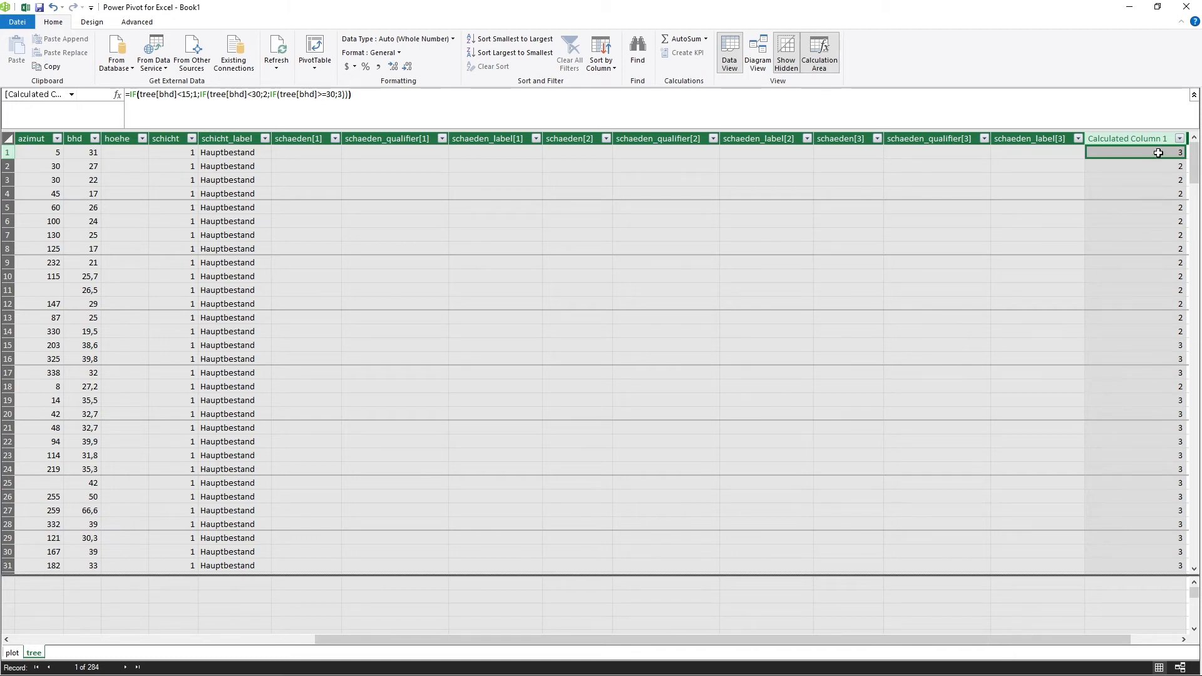
# - Replace the result 1 of the bhd<15 condition with the expression 10000/(PI()*3,14^2)
pyautogui.click(196, 95)
pyautogui.doubleClick(195, 96)
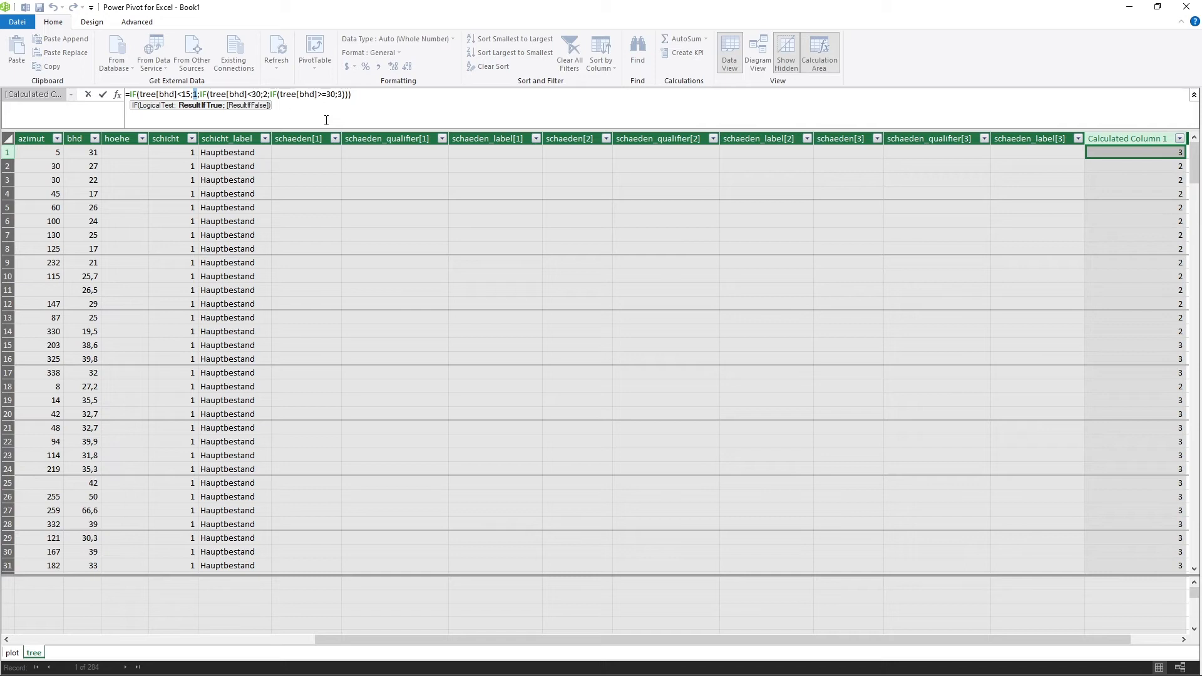
pyautogui.write('10000')
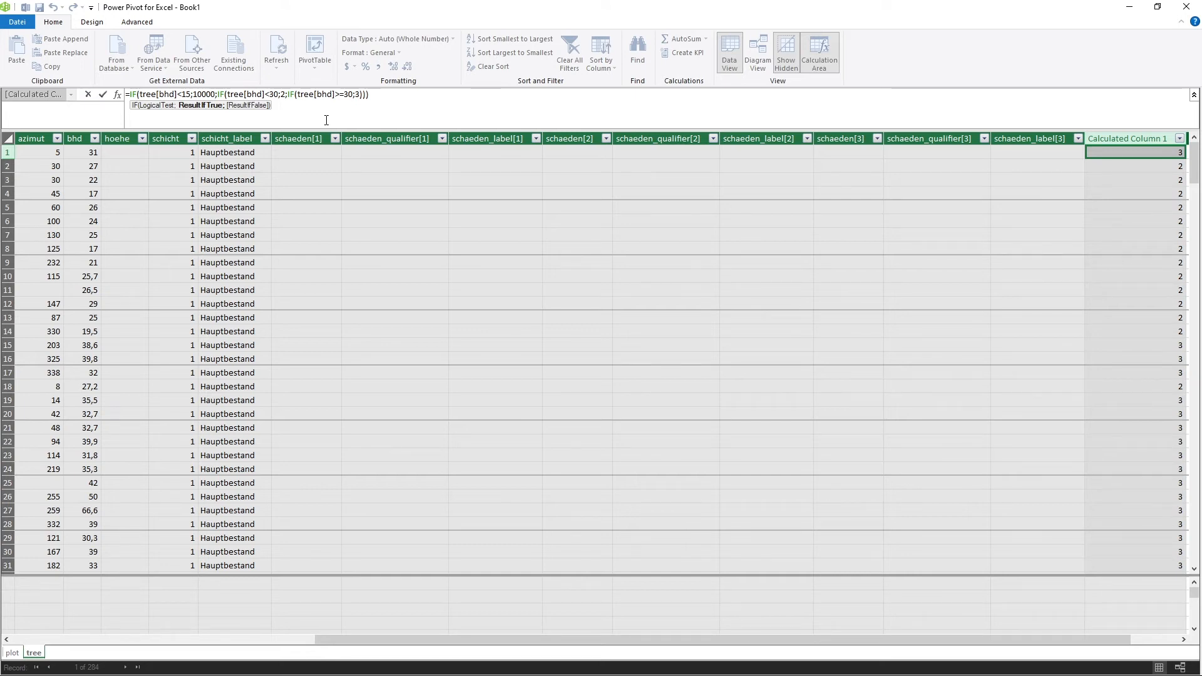
pyautogui.write('/()')
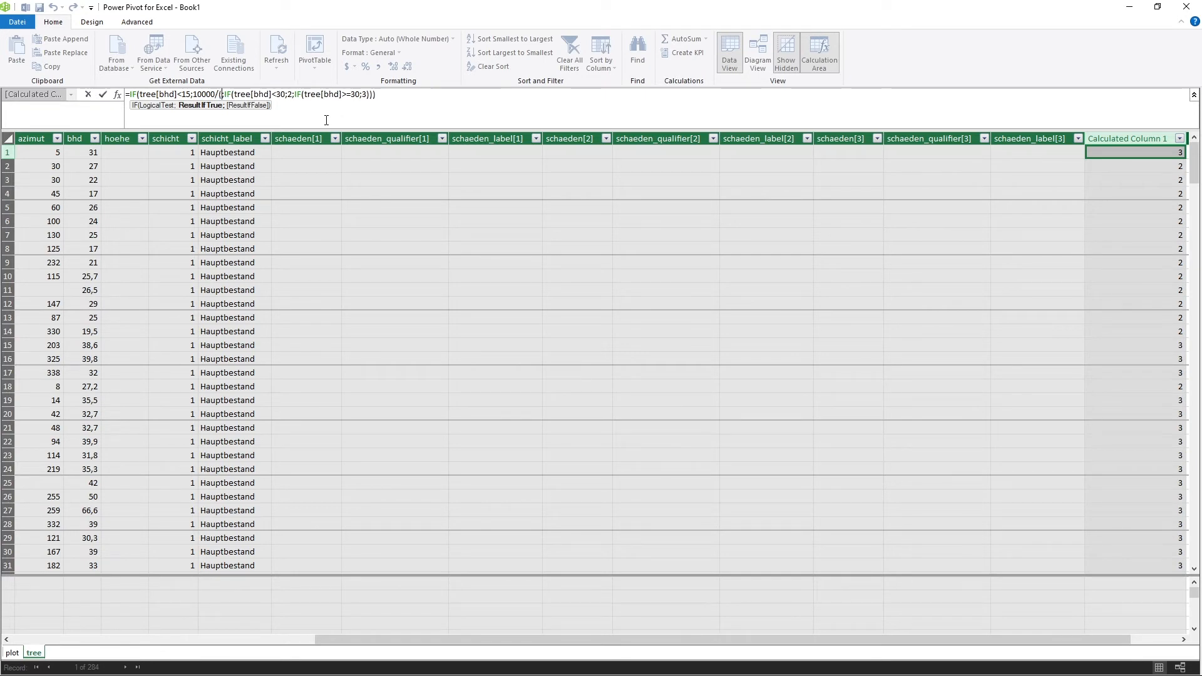
pyautogui.press('Left')
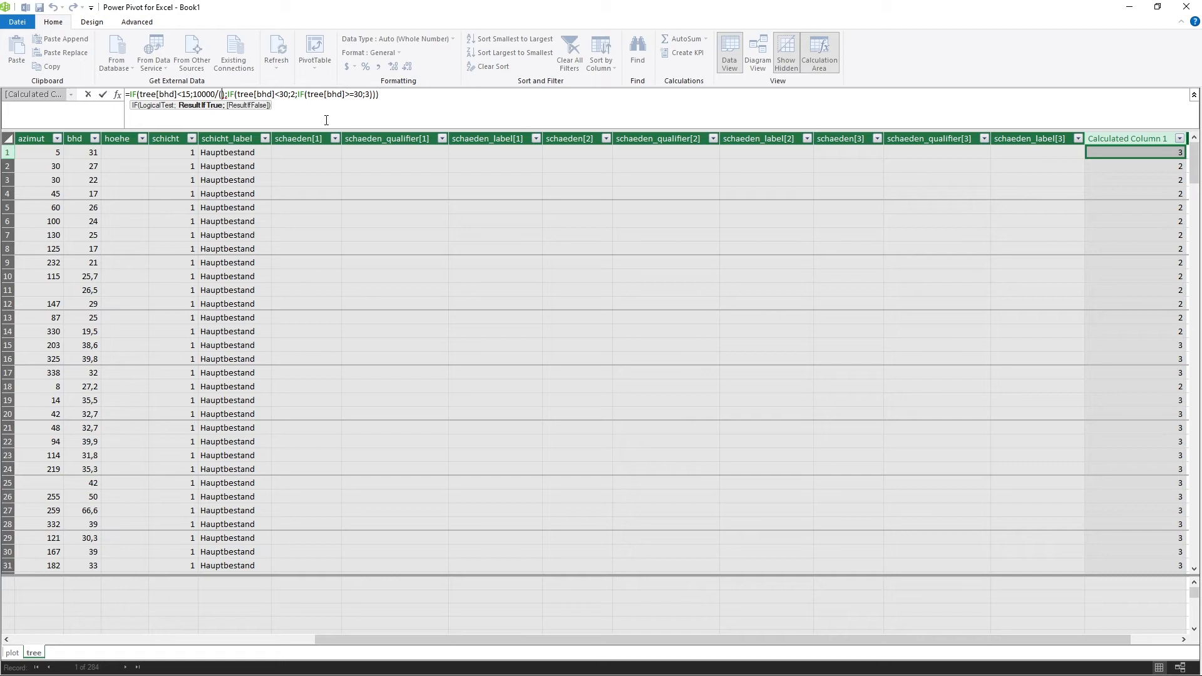
pyautogui.write('pi')
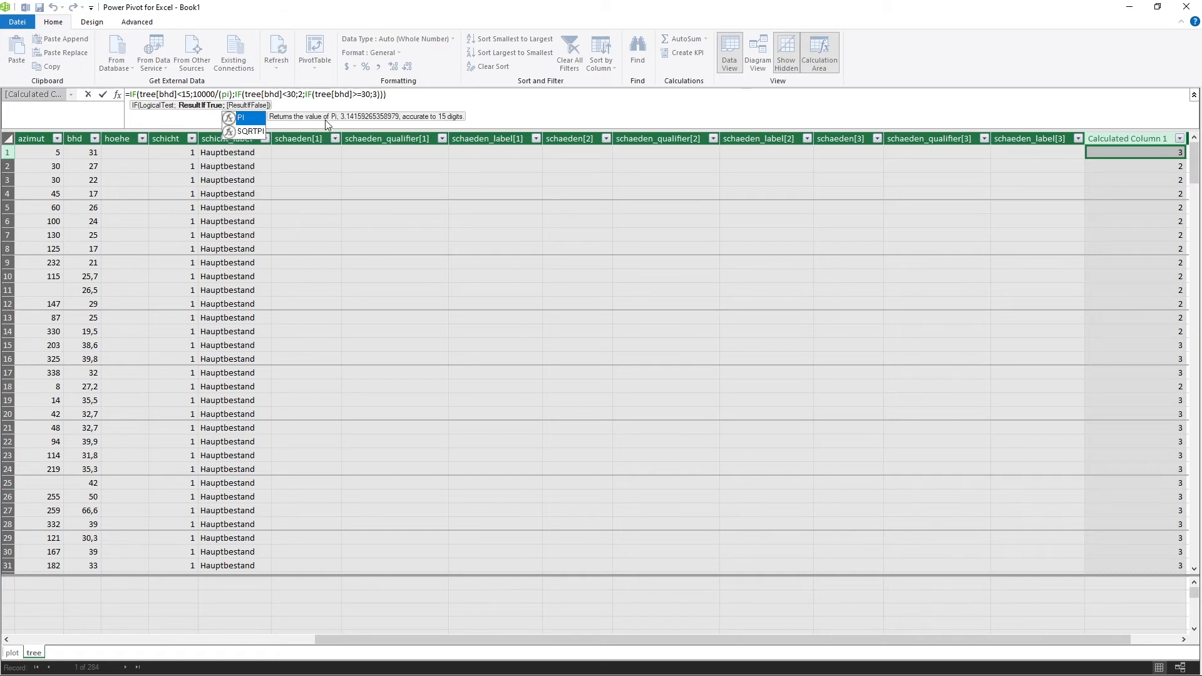
pyautogui.press('Tab')
pyautogui.press('Right')
pyautogui.write('*')
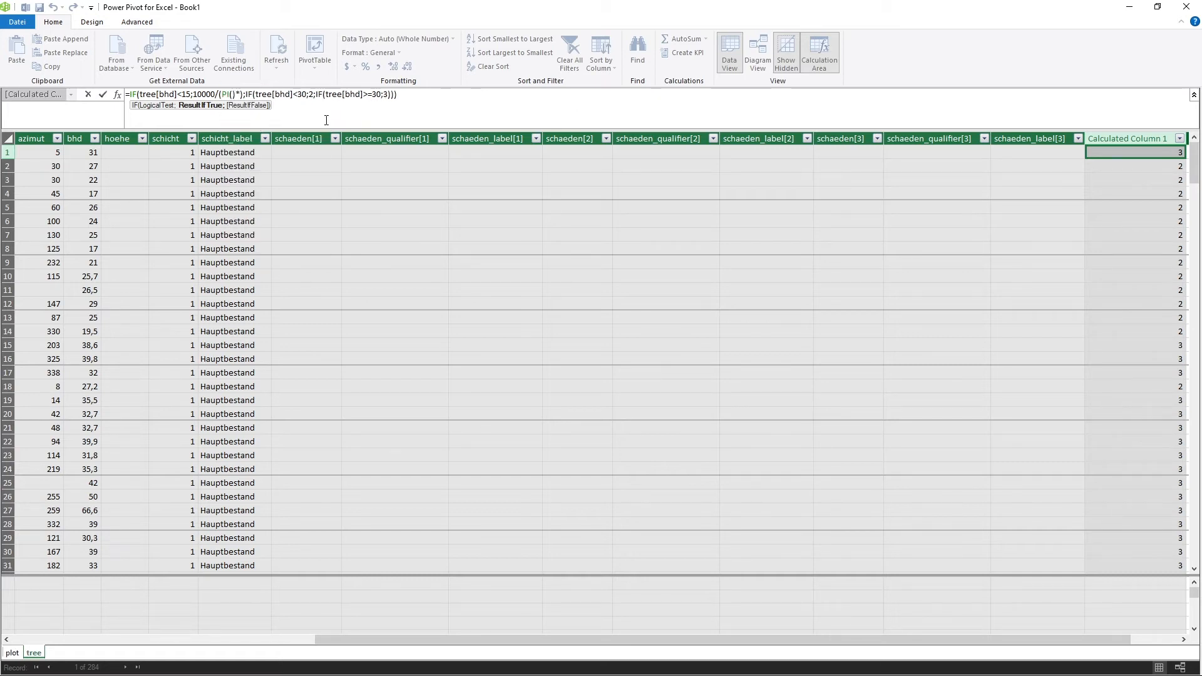
pyautogui.write('3,14')
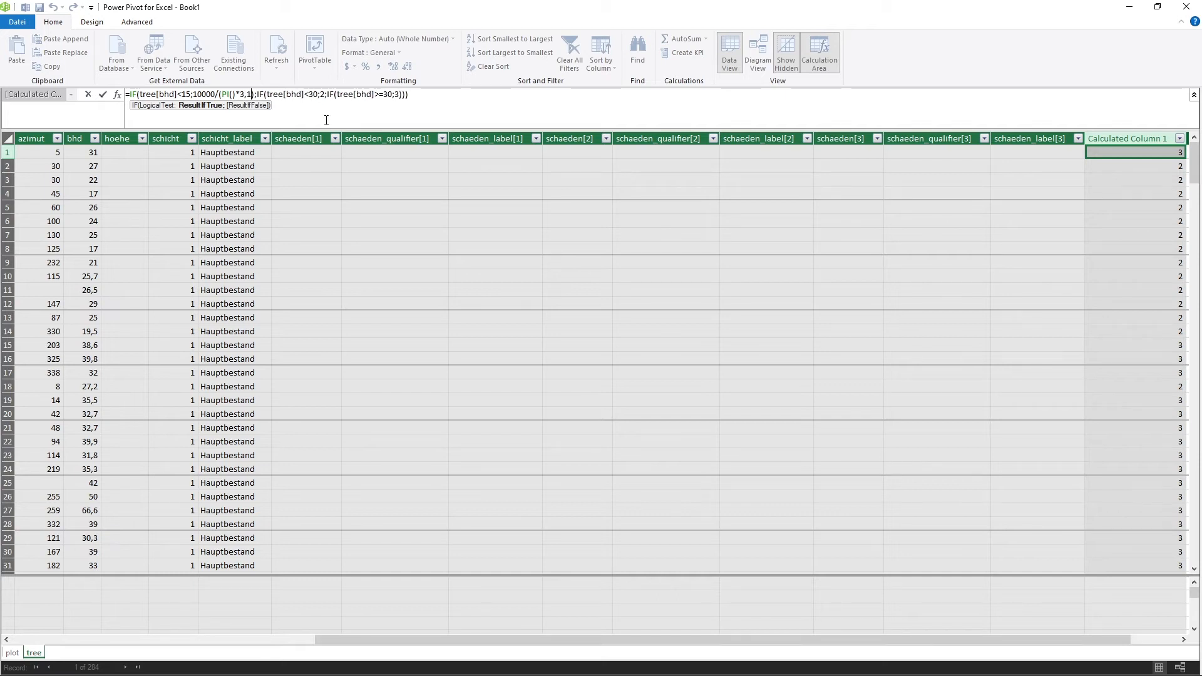
pyautogui.write('^2')
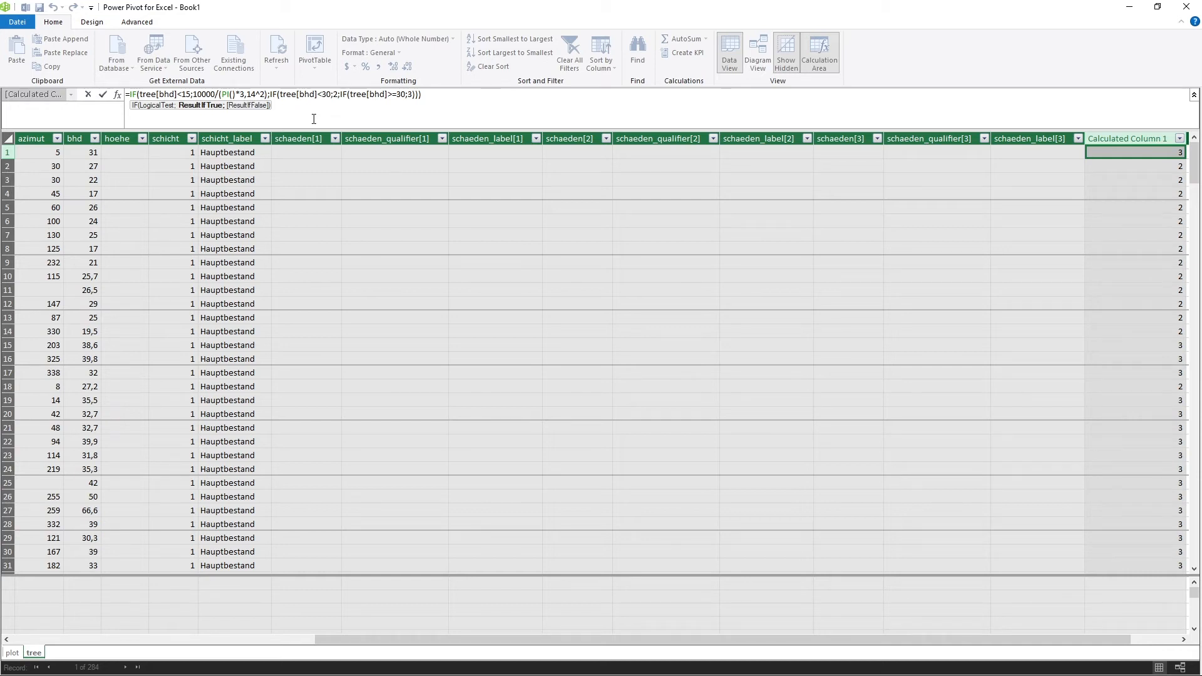
# - Copy the 10000/(PI()*3,14^2) expression over the results 2 and 3 of the other two conditions
pyautogui.moveTo(219, 93); pyautogui.dragTo(268, 93)
pyautogui.moveTo(264, 93); pyautogui.dragTo(233, 93)
pyautogui.click(199, 94)
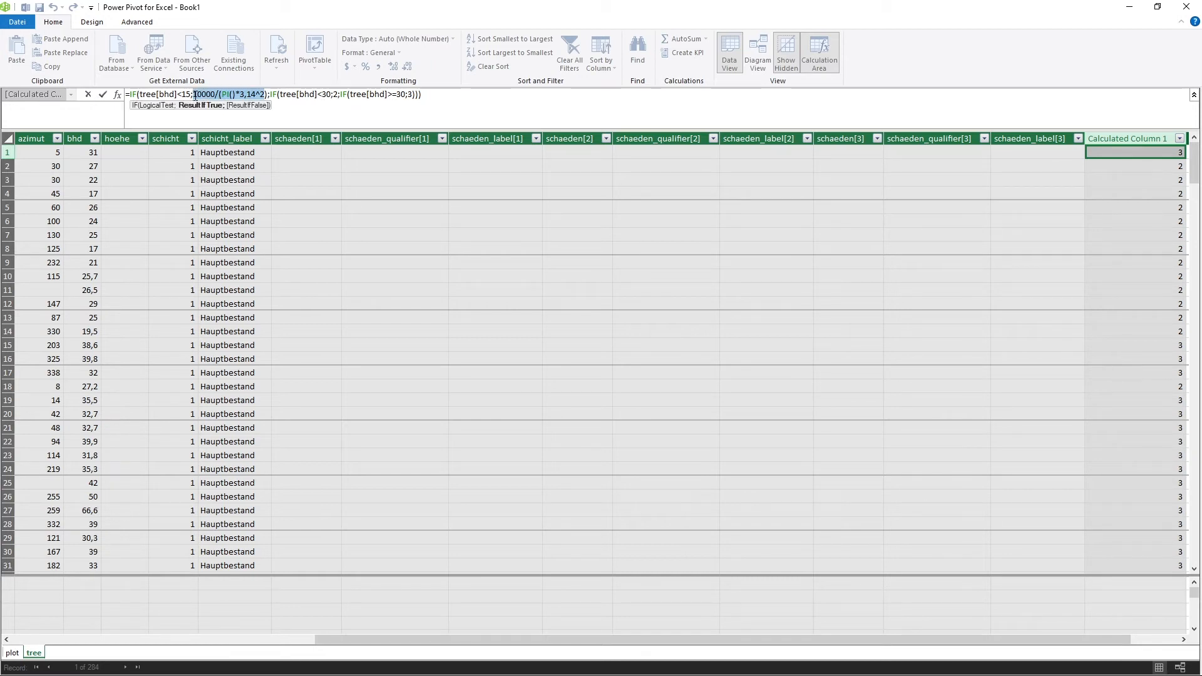
pyautogui.moveTo(193, 94); pyautogui.dragTo(270, 94)
pyautogui.click(336, 93)
pyautogui.press('Delete')
pyautogui.hotkey('ctrl', 'v')
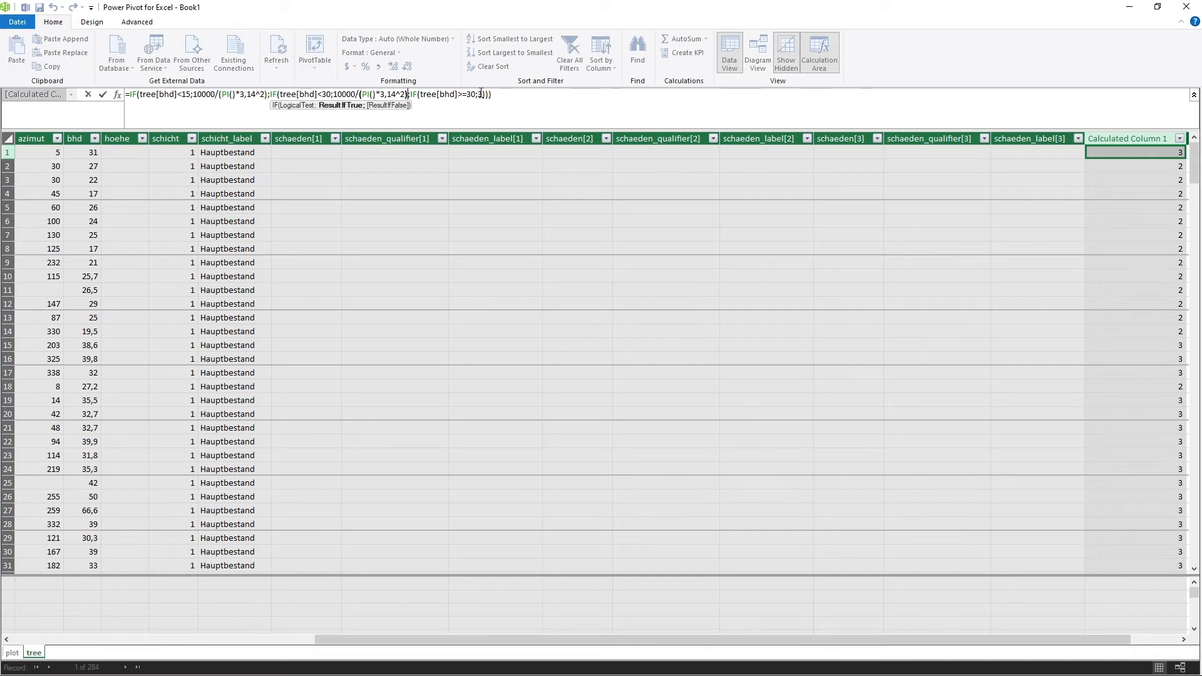
pyautogui.click(478, 94)
pyautogui.hotkey('ctrl', 'v')
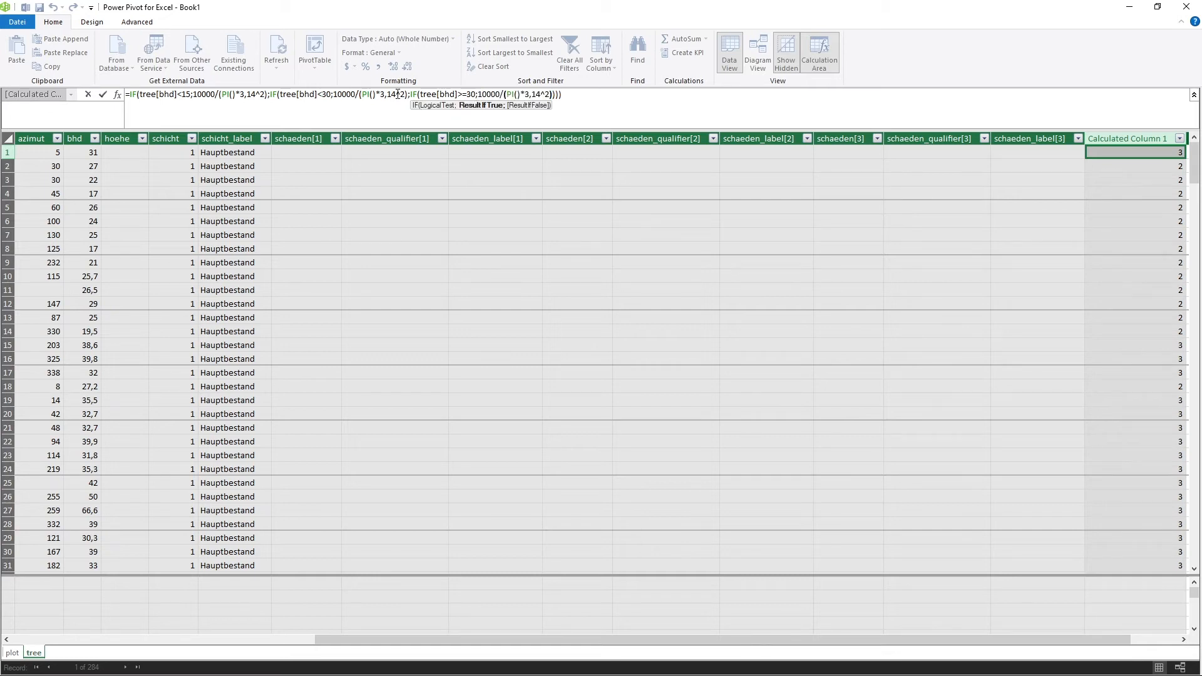
# - Set the radius in the bhd<30 condition's expression to 7,98
pyautogui.click(398, 94)
pyautogui.press('BackSpace')
pyautogui.press('BackSpace')
pyautogui.press('BackSpace')
pyautogui.press('BackSpace')
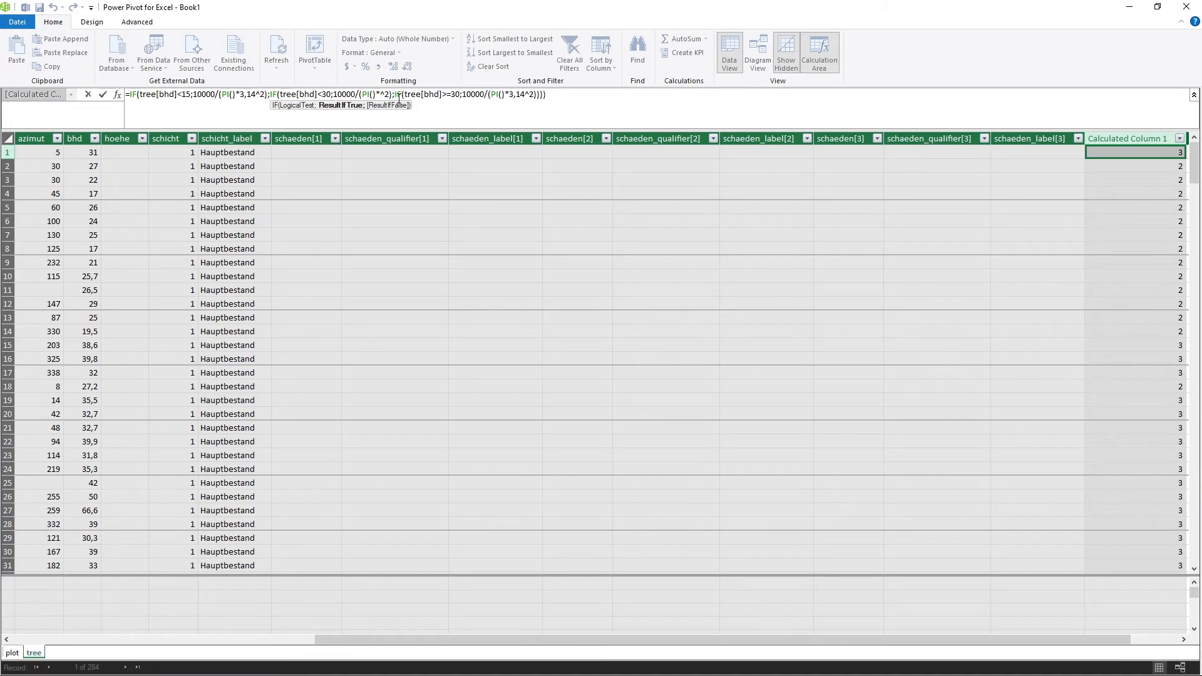
pyautogui.write('7,98')
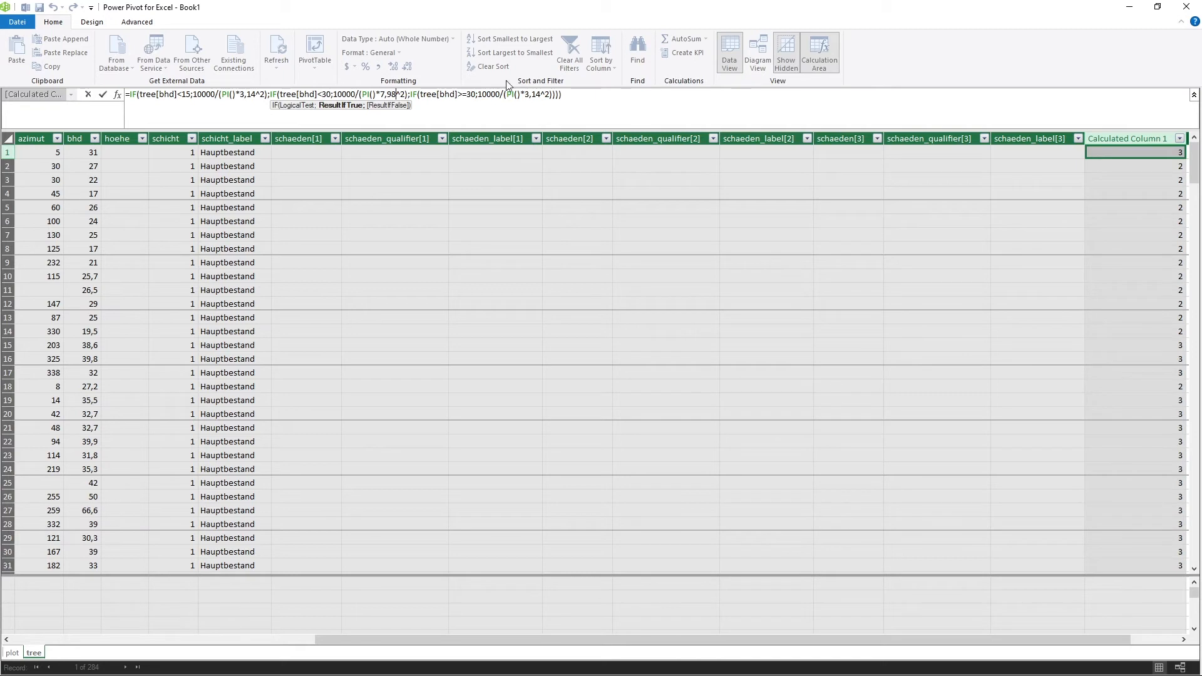
# - Set the radius in the bhd>=30 condition's expression to 12,62 and commit the formula
pyautogui.click(542, 94)
pyautogui.moveTo(542, 94); pyautogui.dragTo(529, 94)
pyautogui.write('12')
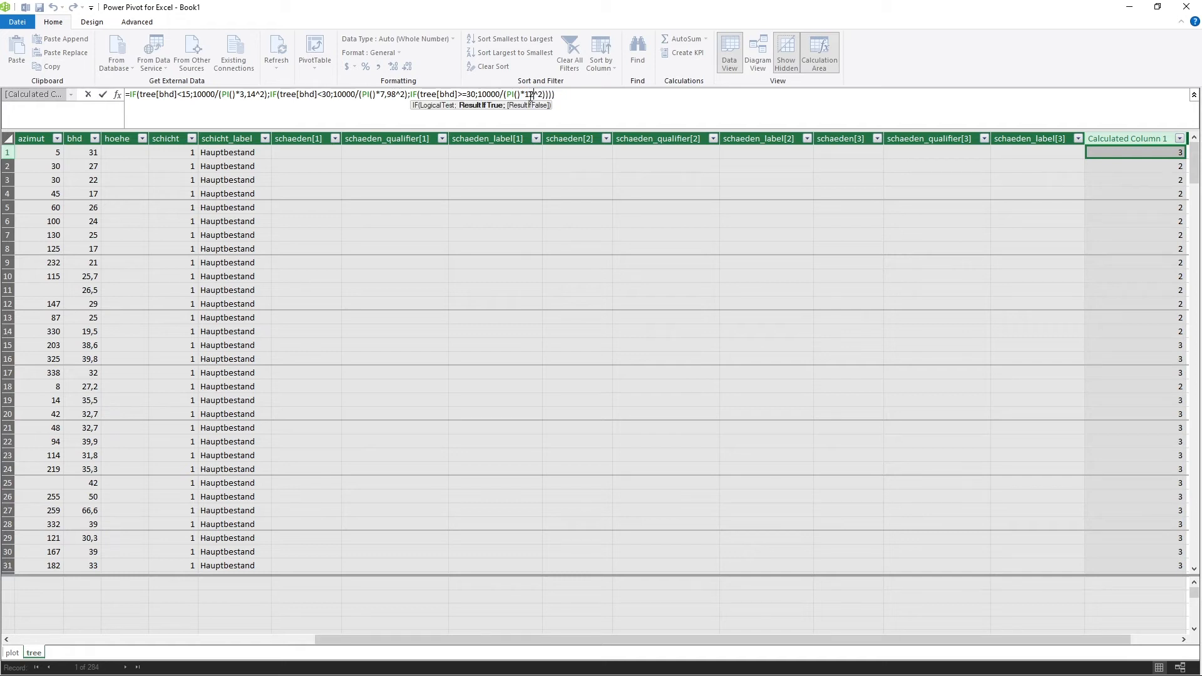
pyautogui.write(',62')
pyautogui.click(590, 94)
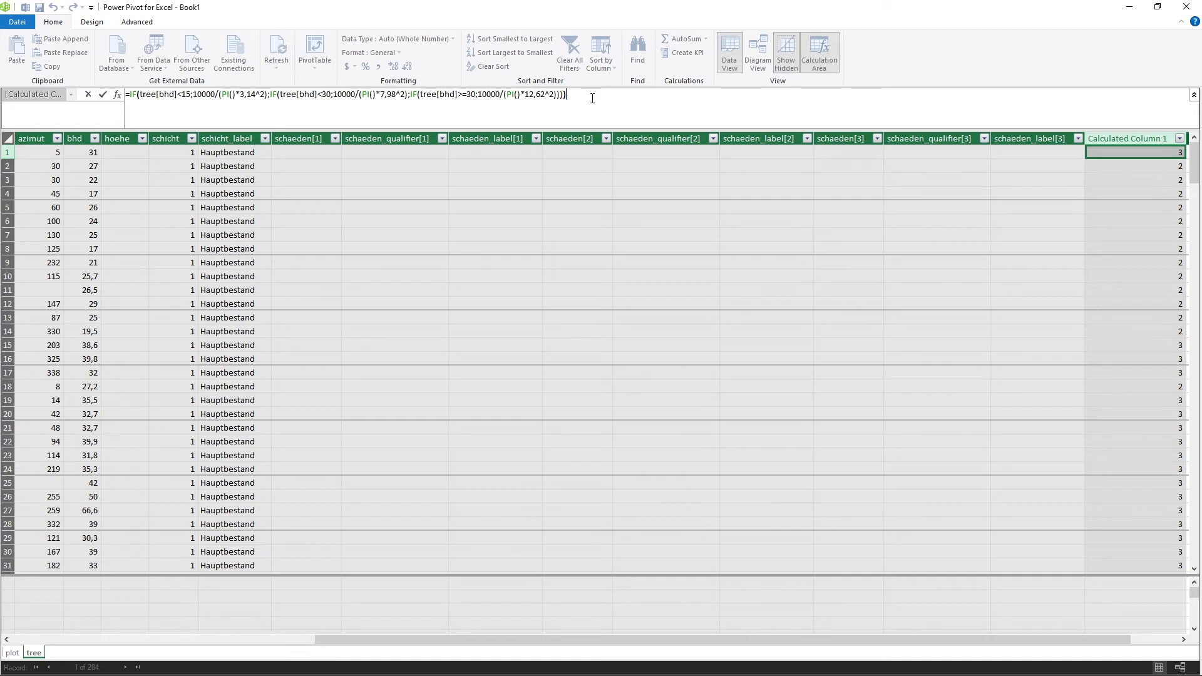
pyautogui.press('Return')
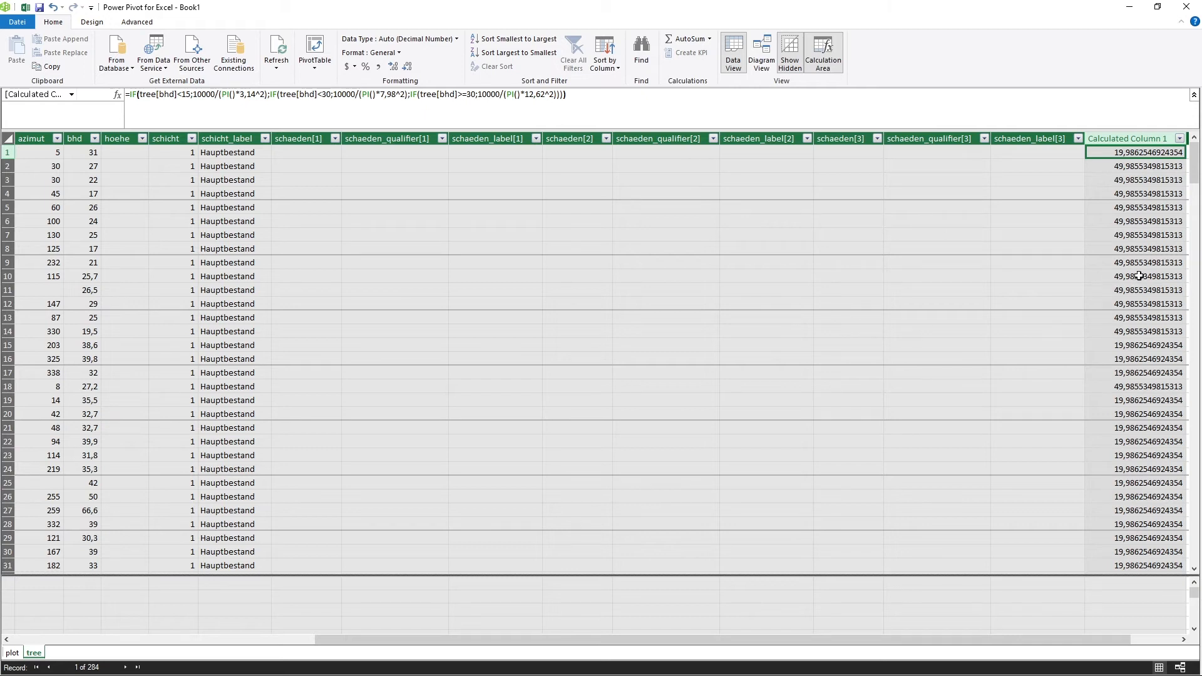
# - Rename the calculated column in the tree table as n_ha
pyautogui.click(1127, 415)
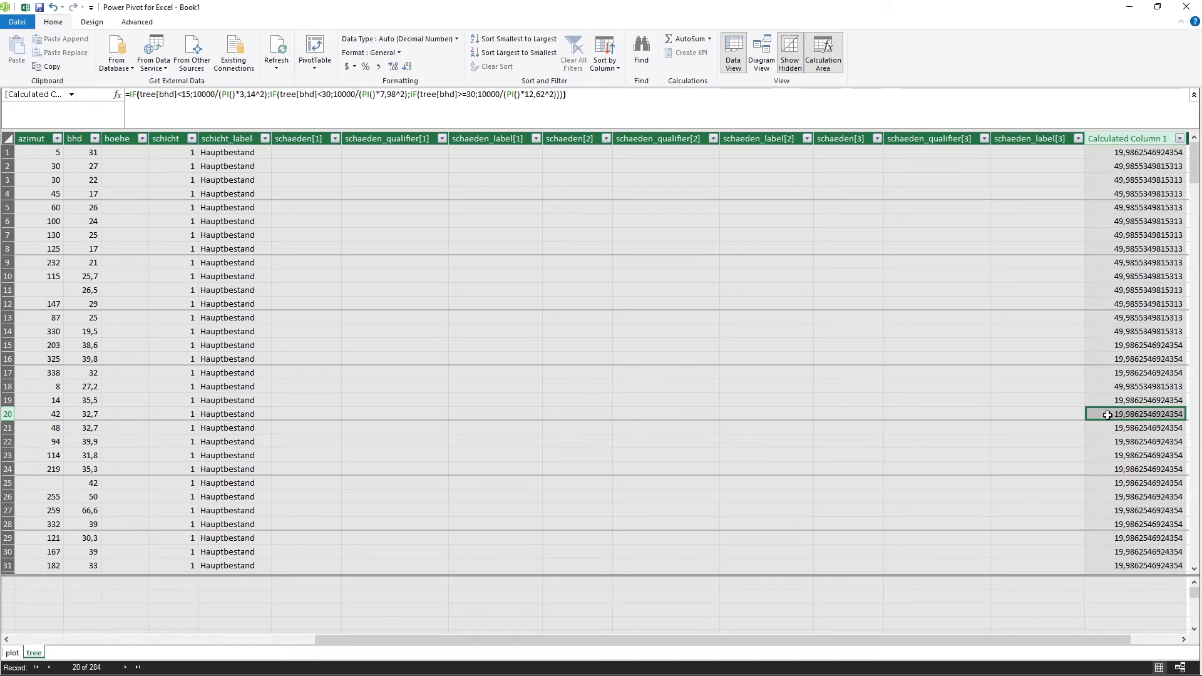
pyautogui.click(1106, 235)
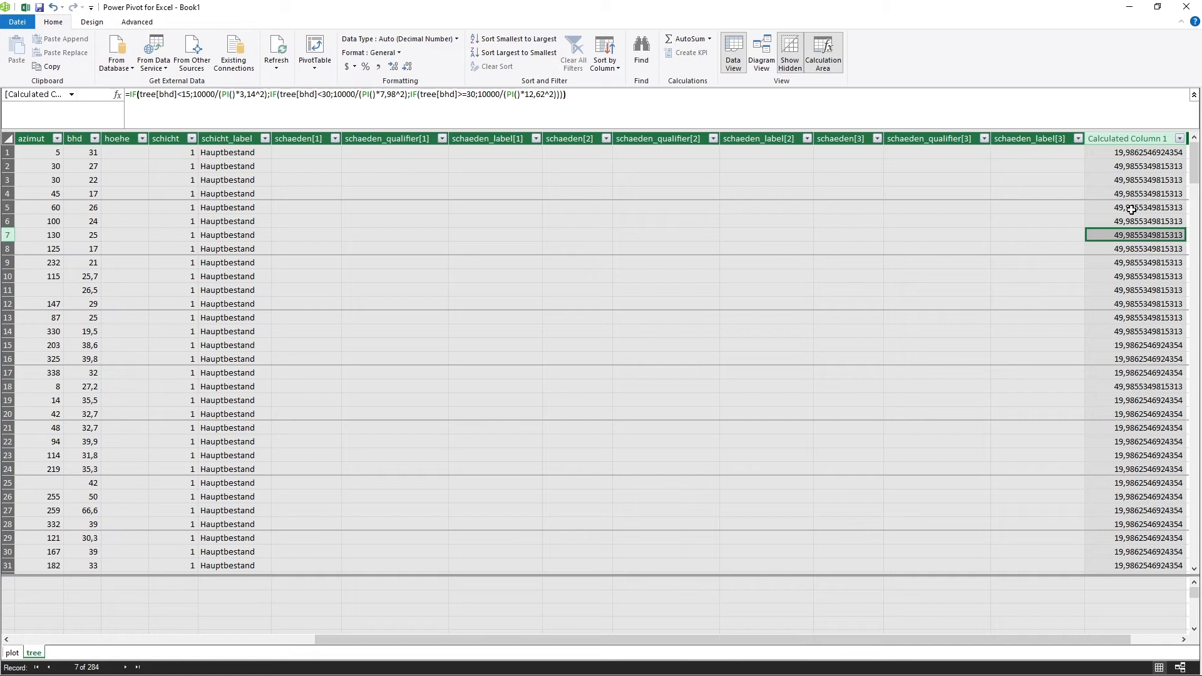
pyautogui.click(1134, 138)
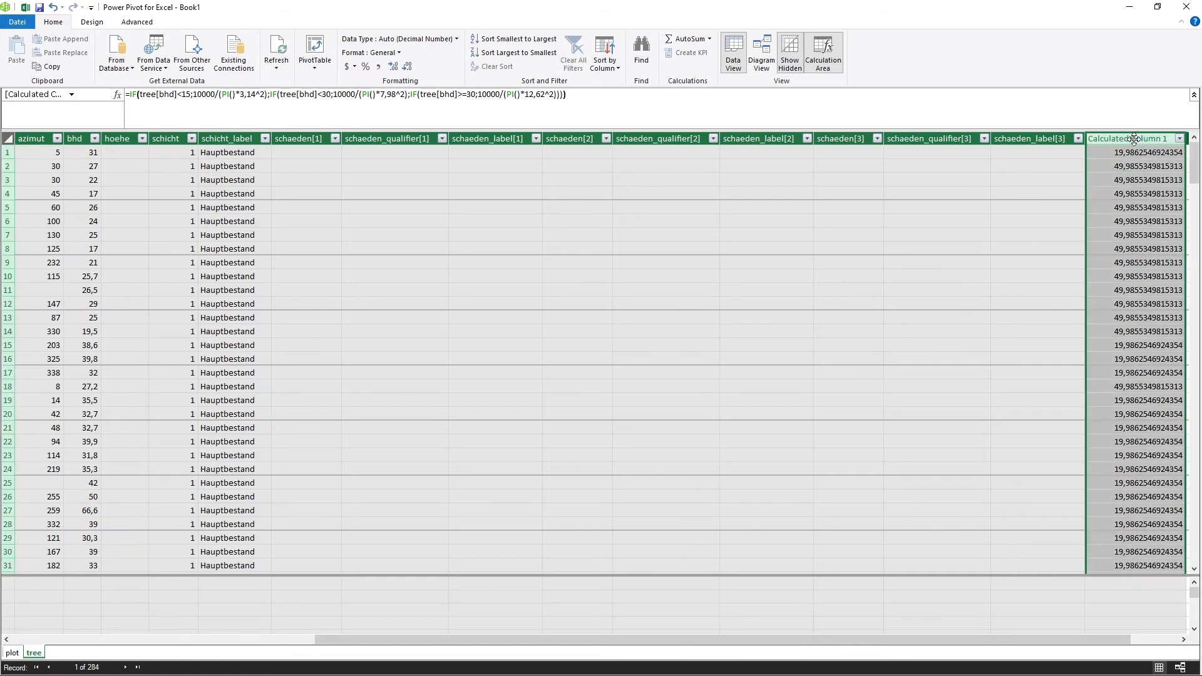
pyautogui.doubleClick(1134, 138)
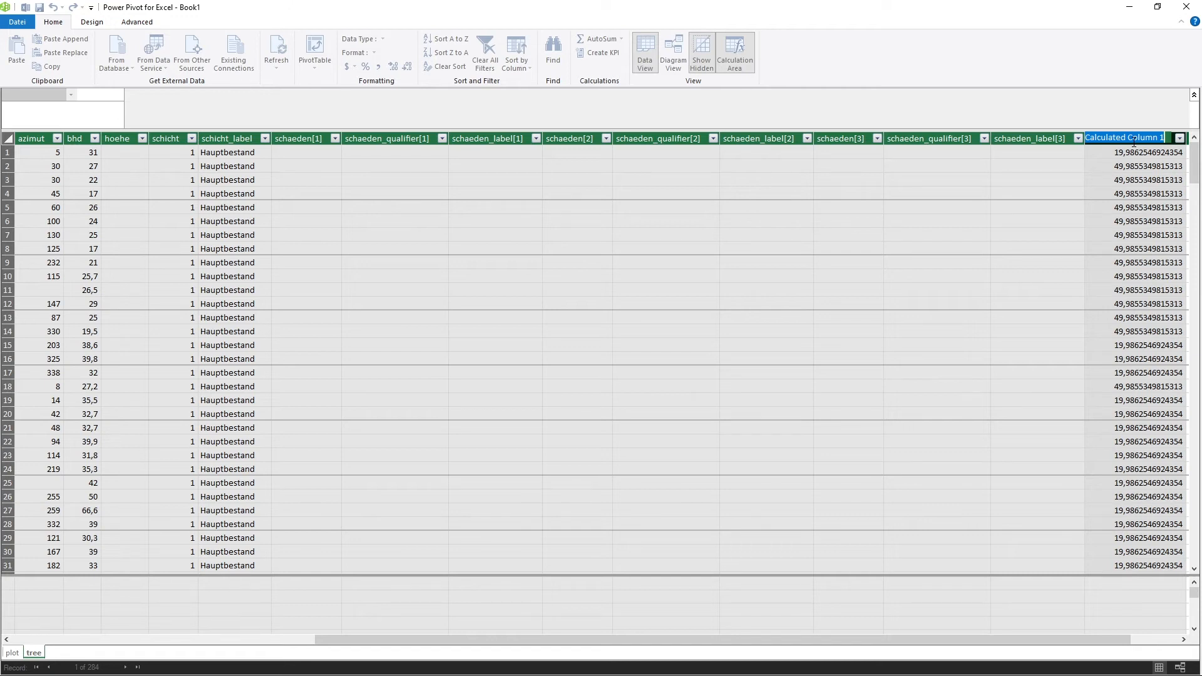
pyautogui.write('n_ha')
pyautogui.press('Return')
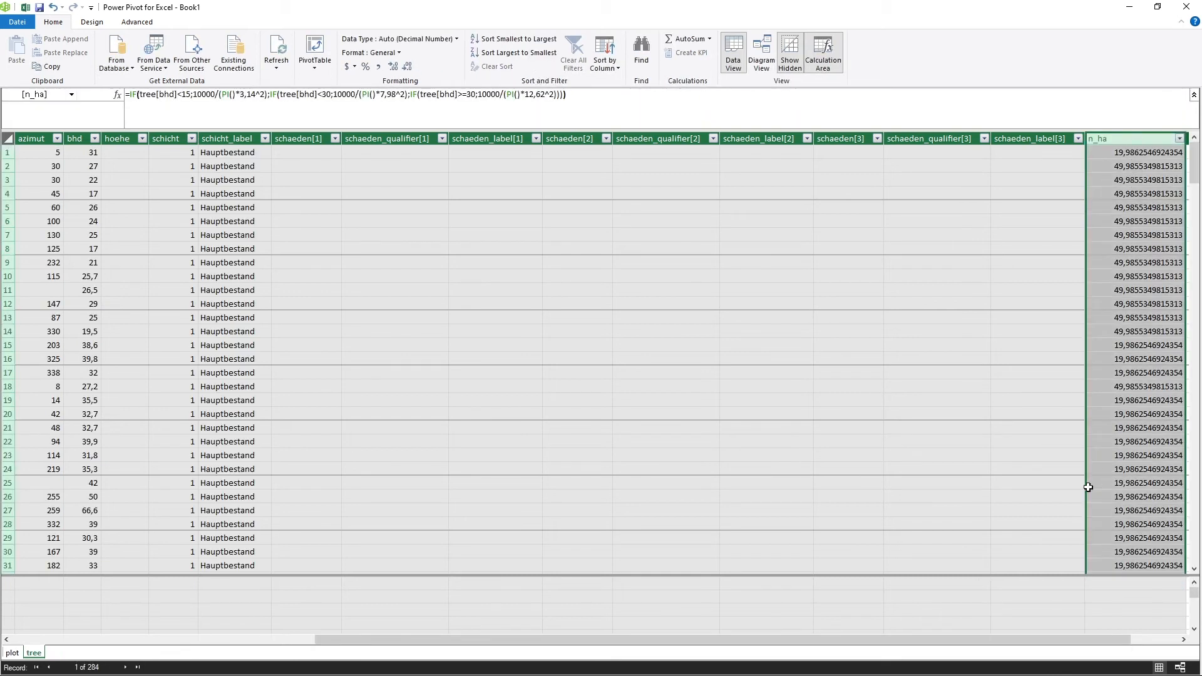
pyautogui.click(1184, 639)
pyautogui.click(1184, 639)
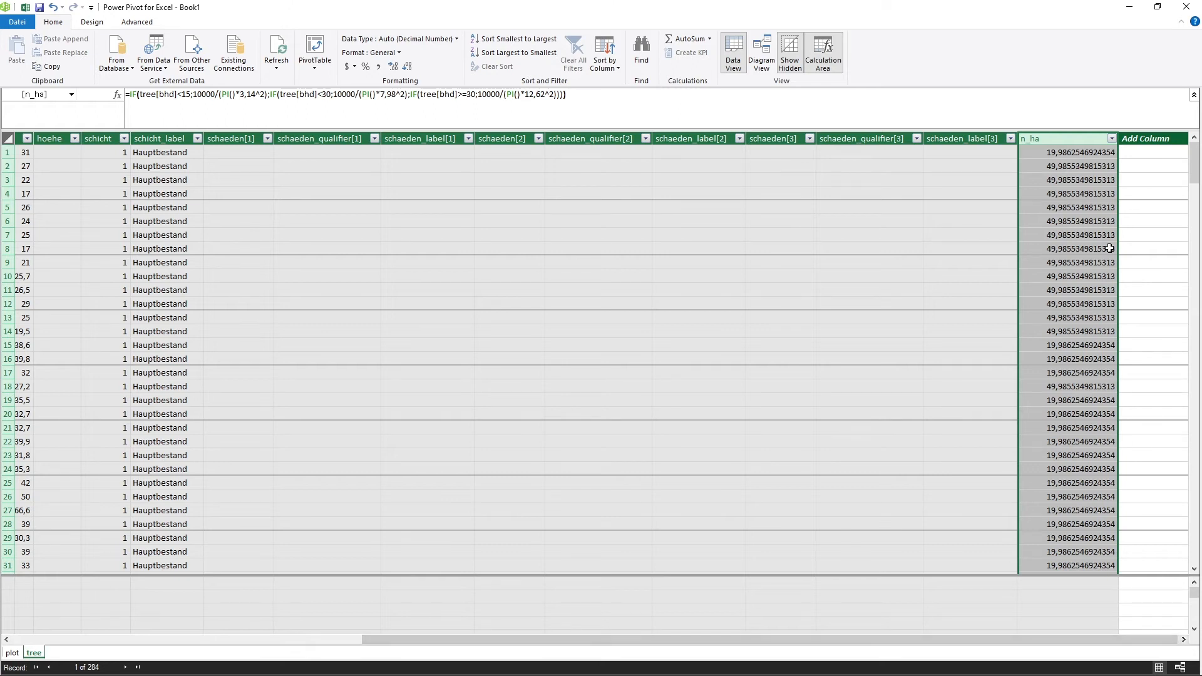
# - Start a new calculated column in the tree table with the formula =pi/4*[bhd]
pyautogui.click(1148, 138)
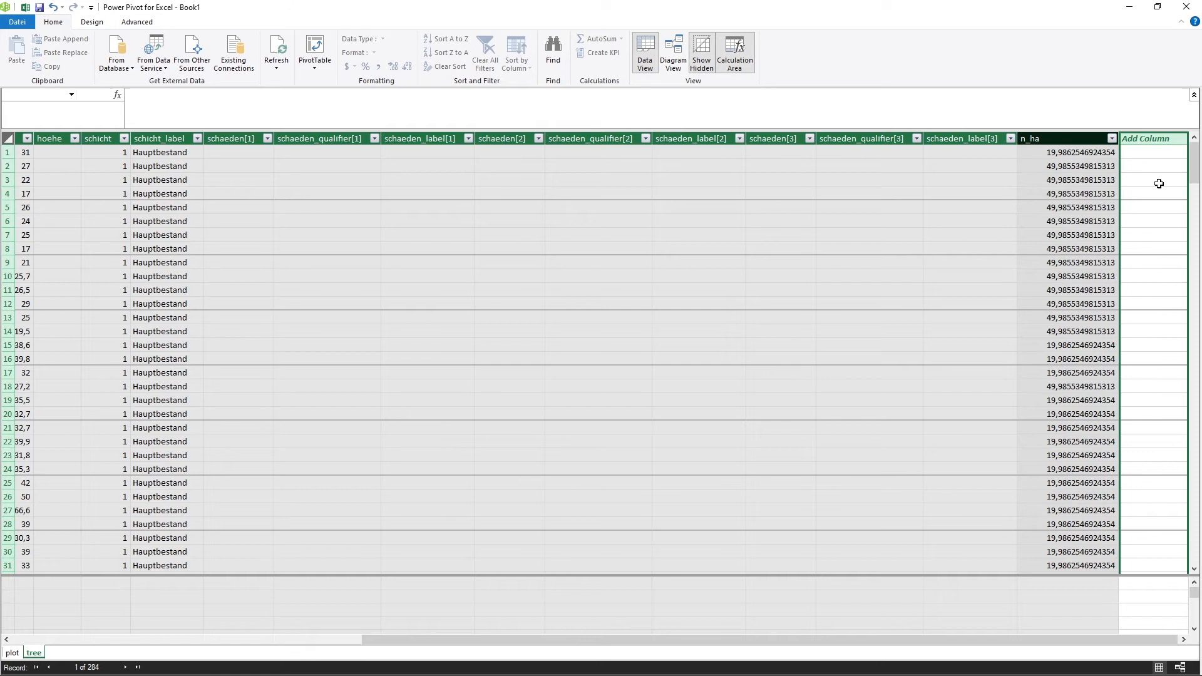
pyautogui.click(1149, 153)
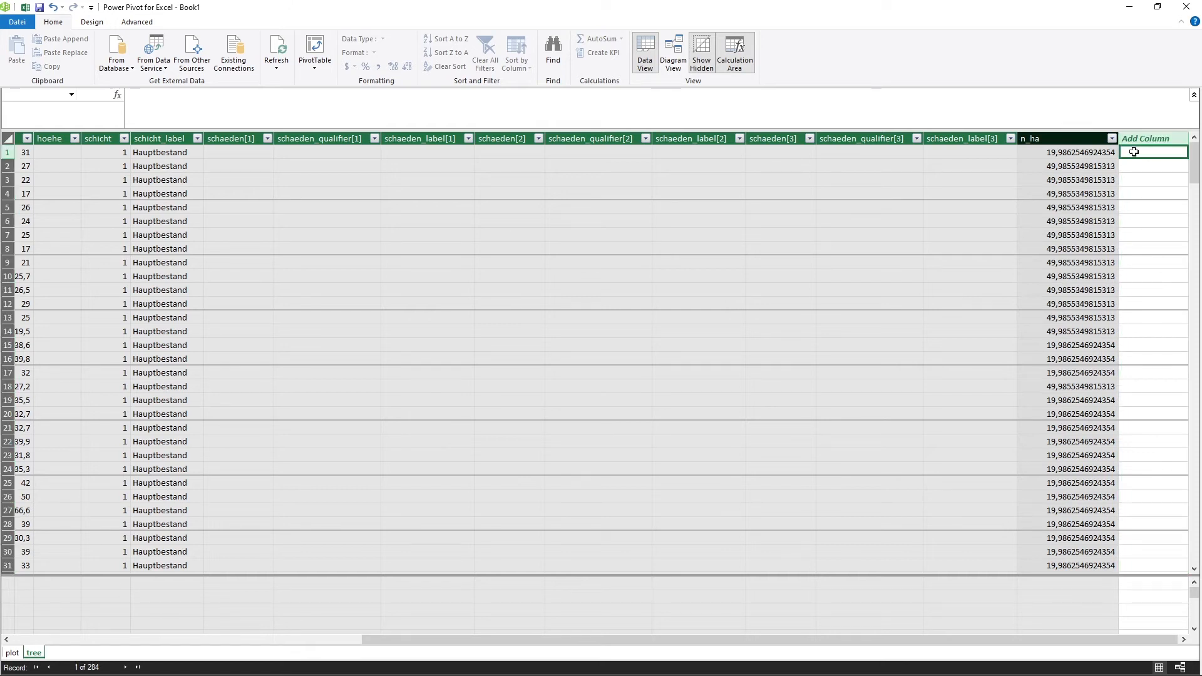
pyautogui.click(294, 98)
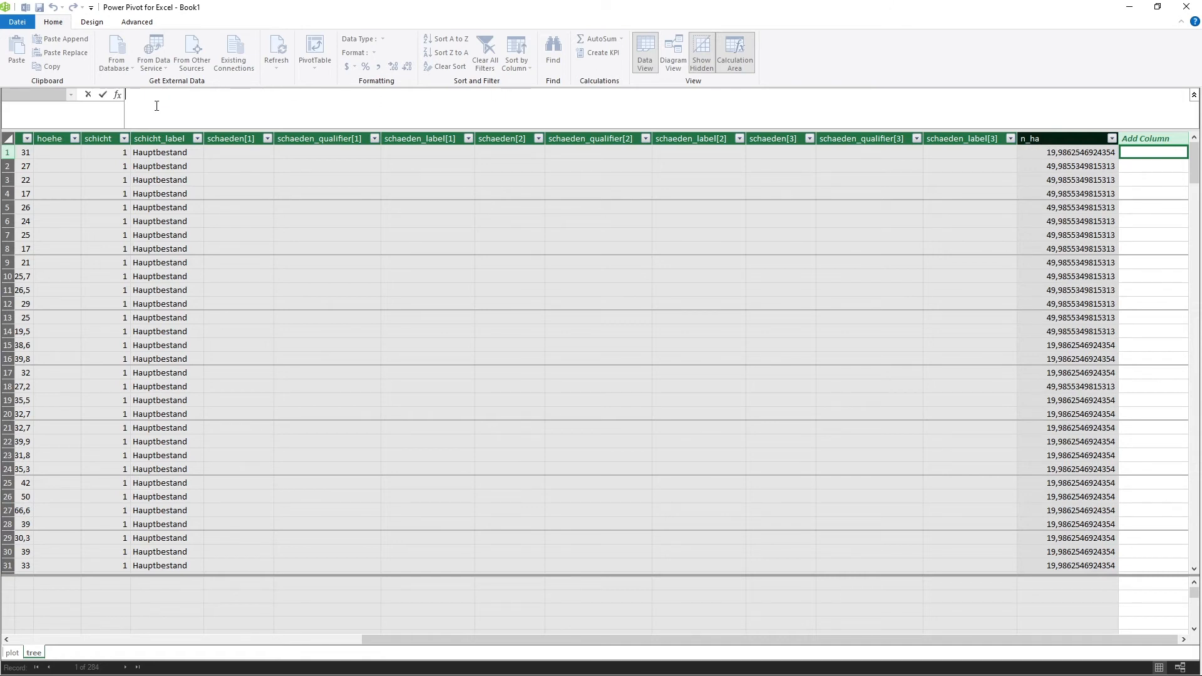
pyautogui.write('=pi')
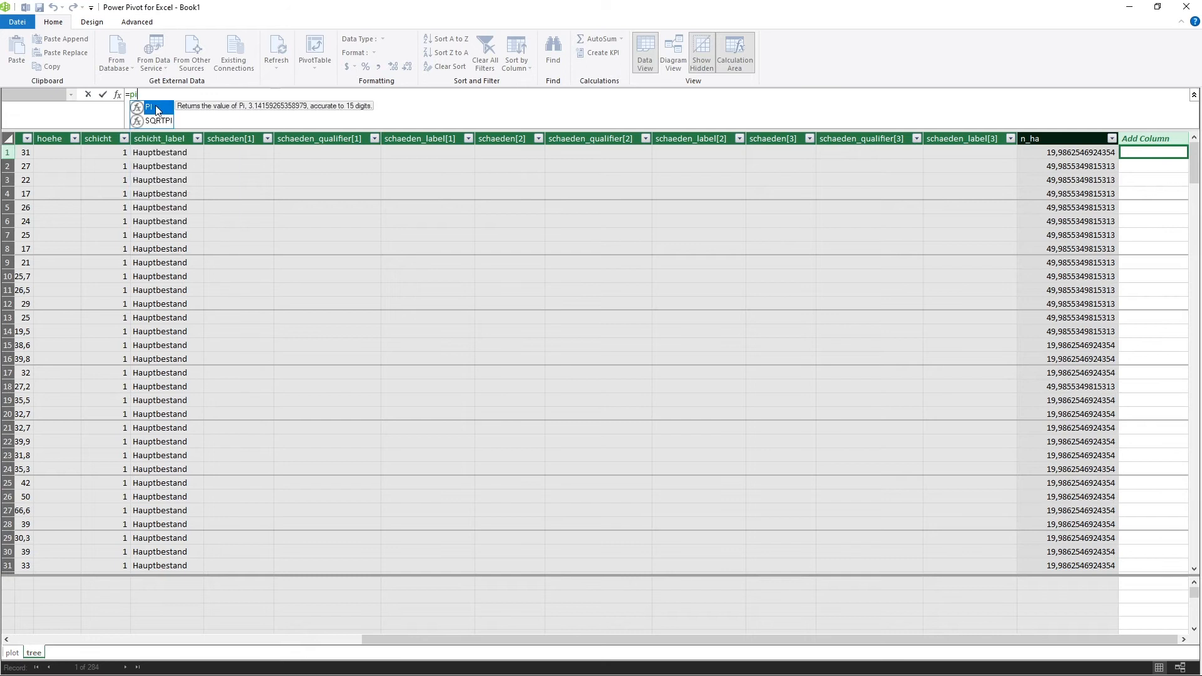
pyautogui.write('/4*')
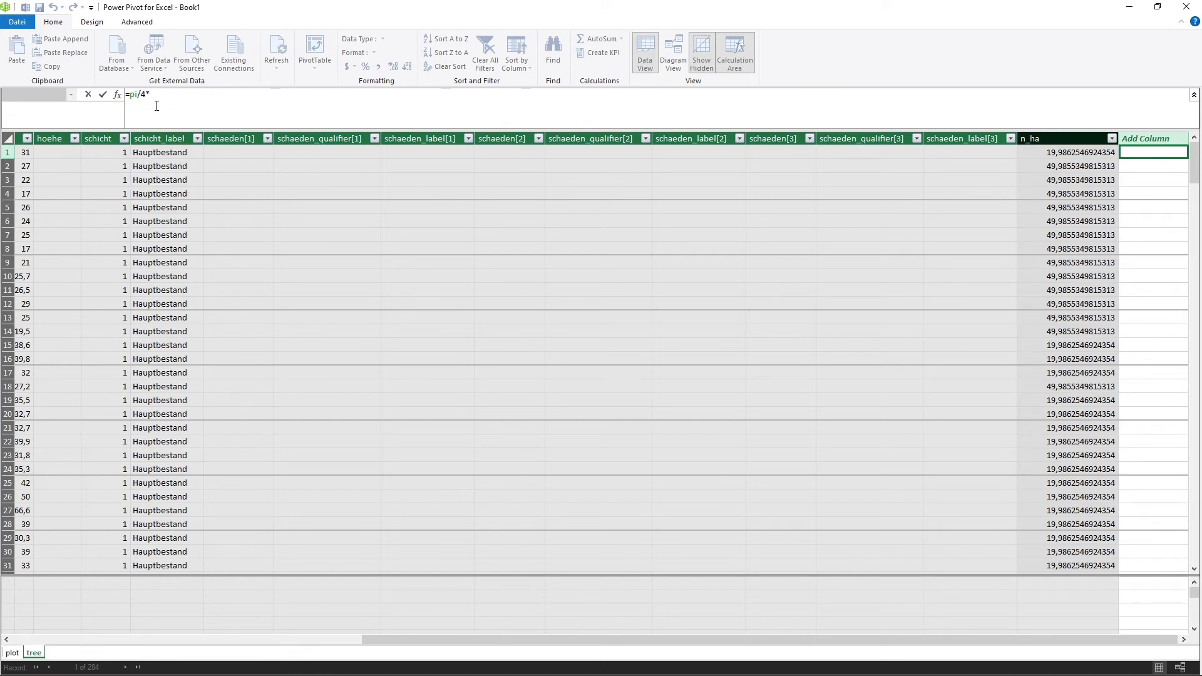
pyautogui.write('b')
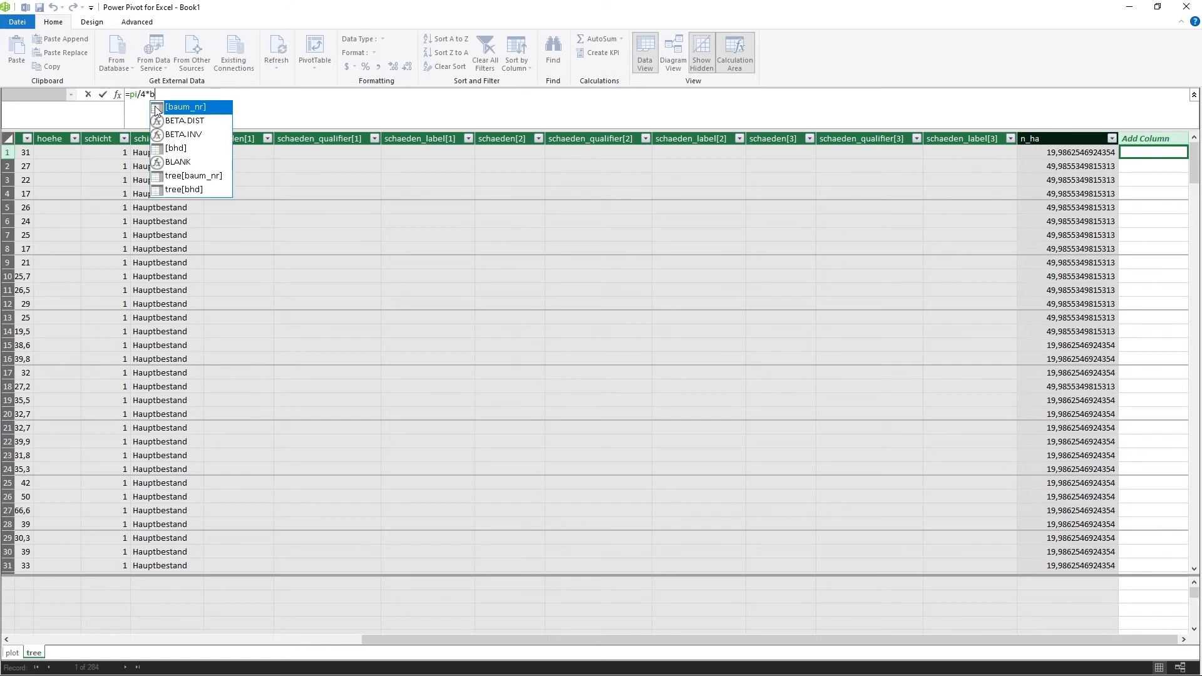
pyautogui.doubleClick(179, 148)
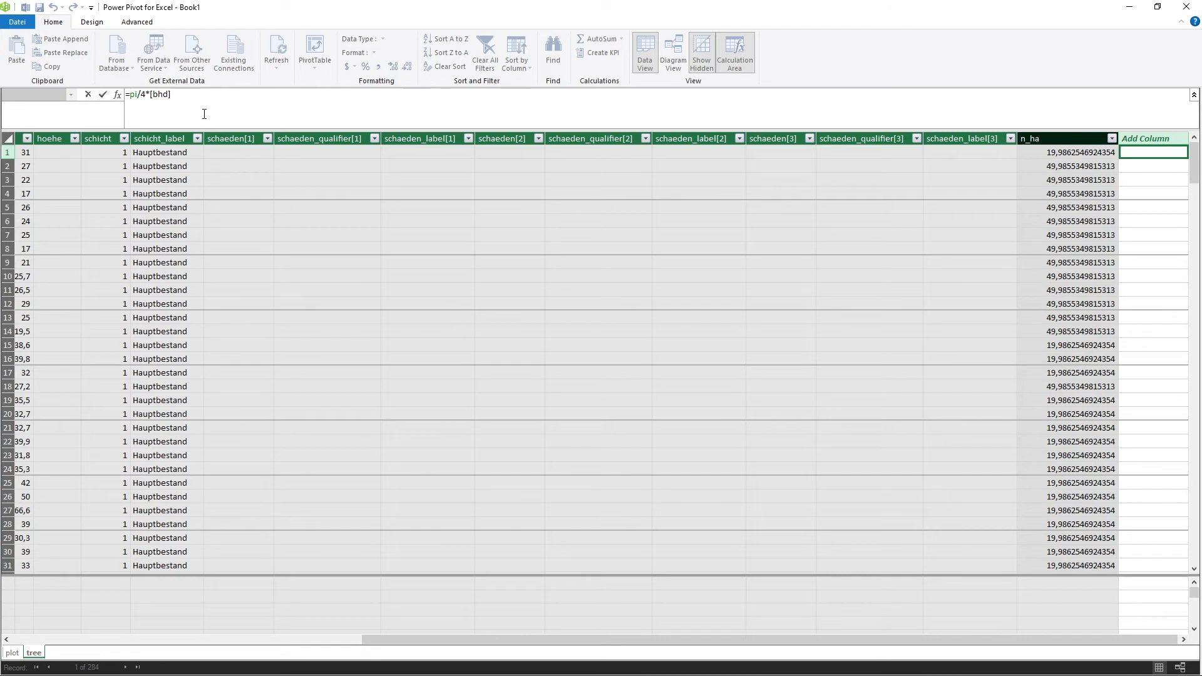
# - Divide [bhd] by 100 inside parentheses, square the bracketed term with ^2 and commit the formula
pyautogui.write('^2')
pyautogui.click(151, 96)
pyautogui.write('[')
pyautogui.click(176, 95)
pyautogui.write('/100)')
pyautogui.press('Return')
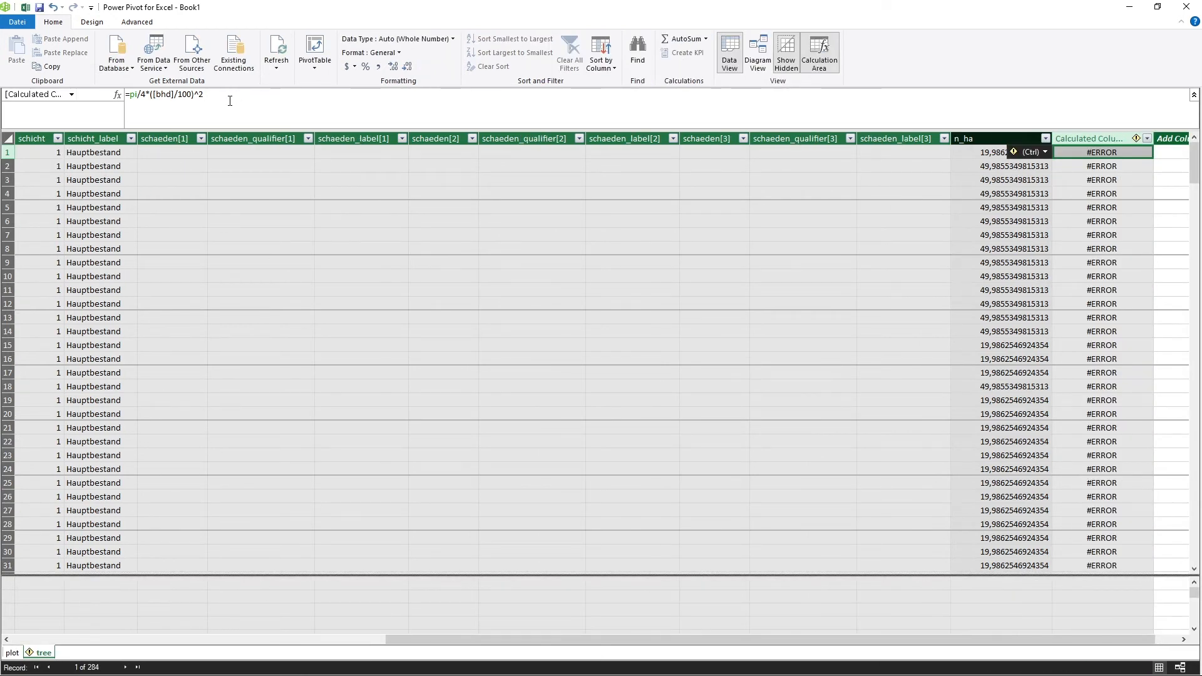
# - Replace [bhd] in the new column's formula with the full reference tree[bhd] and commit it
pyautogui.click(176, 97)
pyautogui.press('BackSpace')
pyautogui.press('BackSpace')
pyautogui.press('BackSpace')
pyautogui.press('BackSpace')
pyautogui.press('BackSpace')
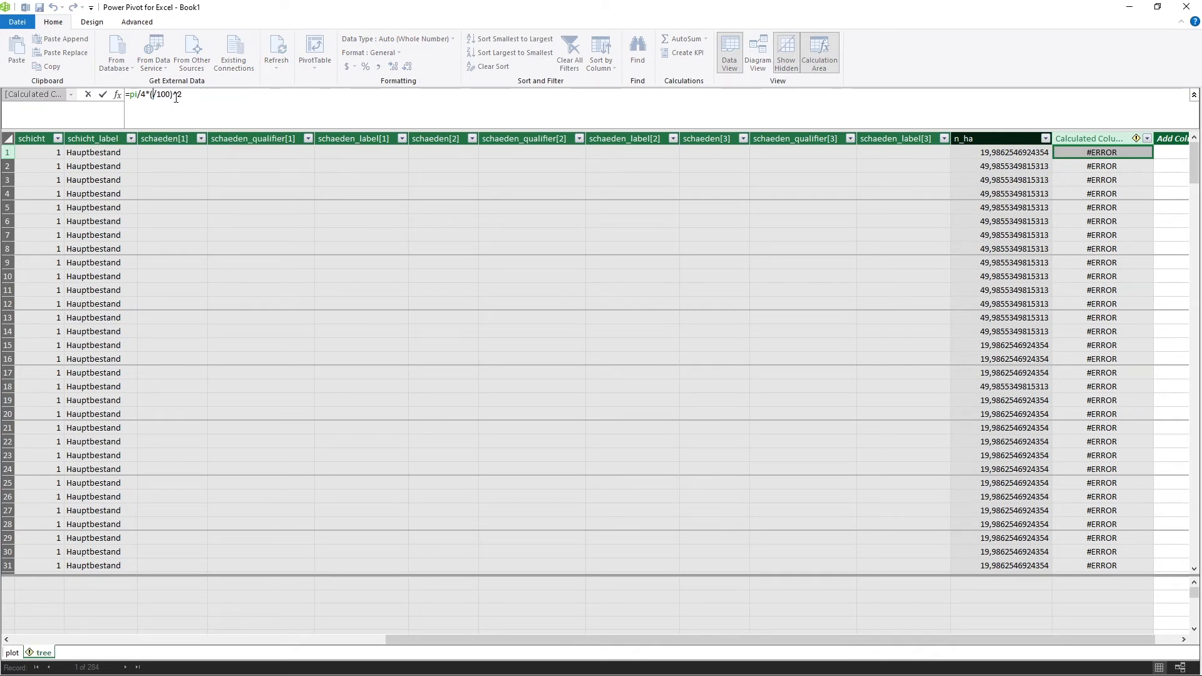
pyautogui.moveTo(420, 638); pyautogui.dragTo(168, 639)
pyautogui.click(323, 150)
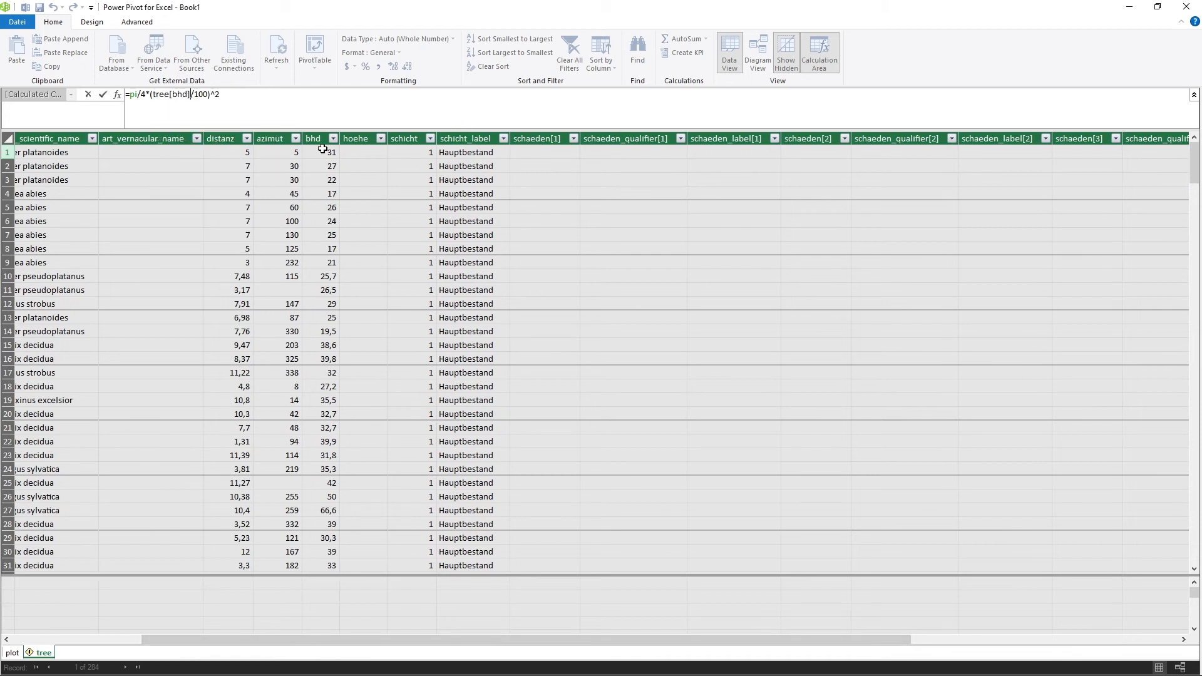
pyautogui.click(251, 94)
pyautogui.press('Return')
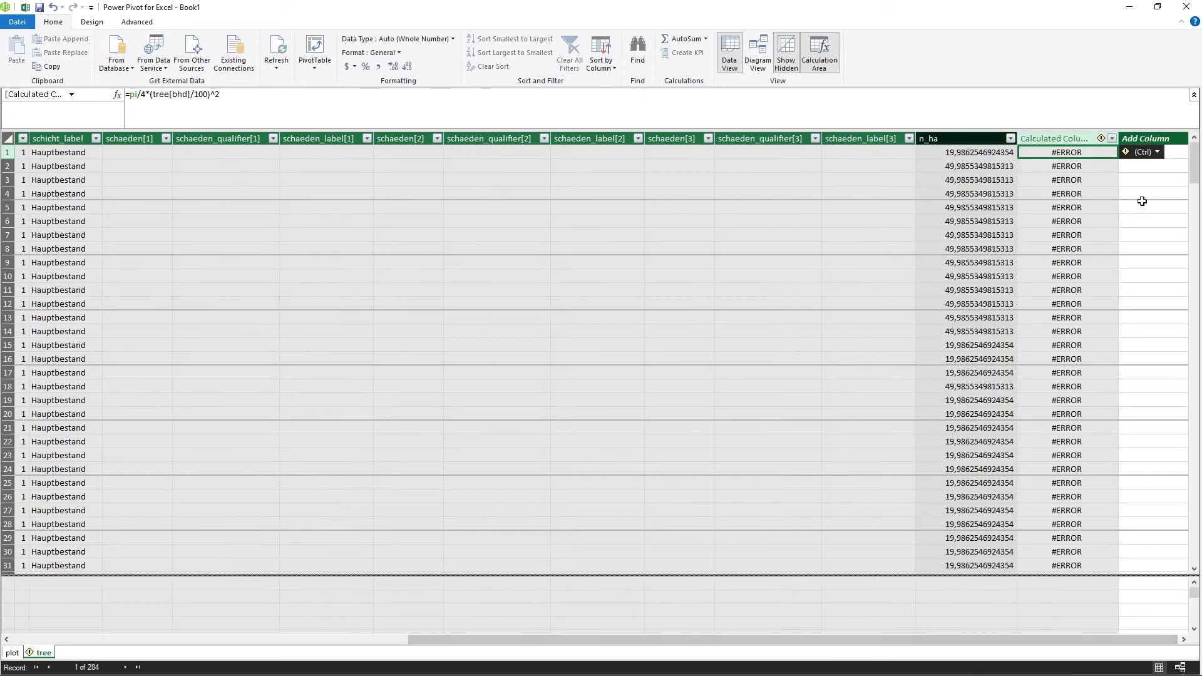
# - Correct pi to the function pi() in the new column's formula and commit it
pyautogui.moveTo(1130, 154)
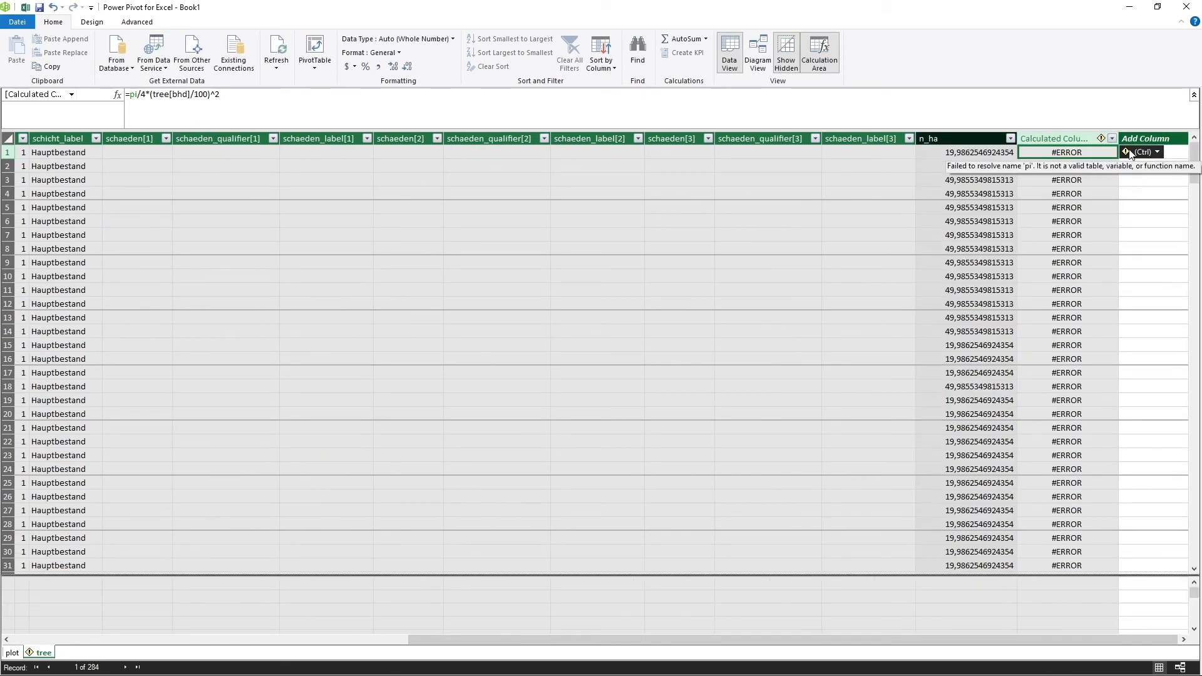
pyautogui.click(137, 94)
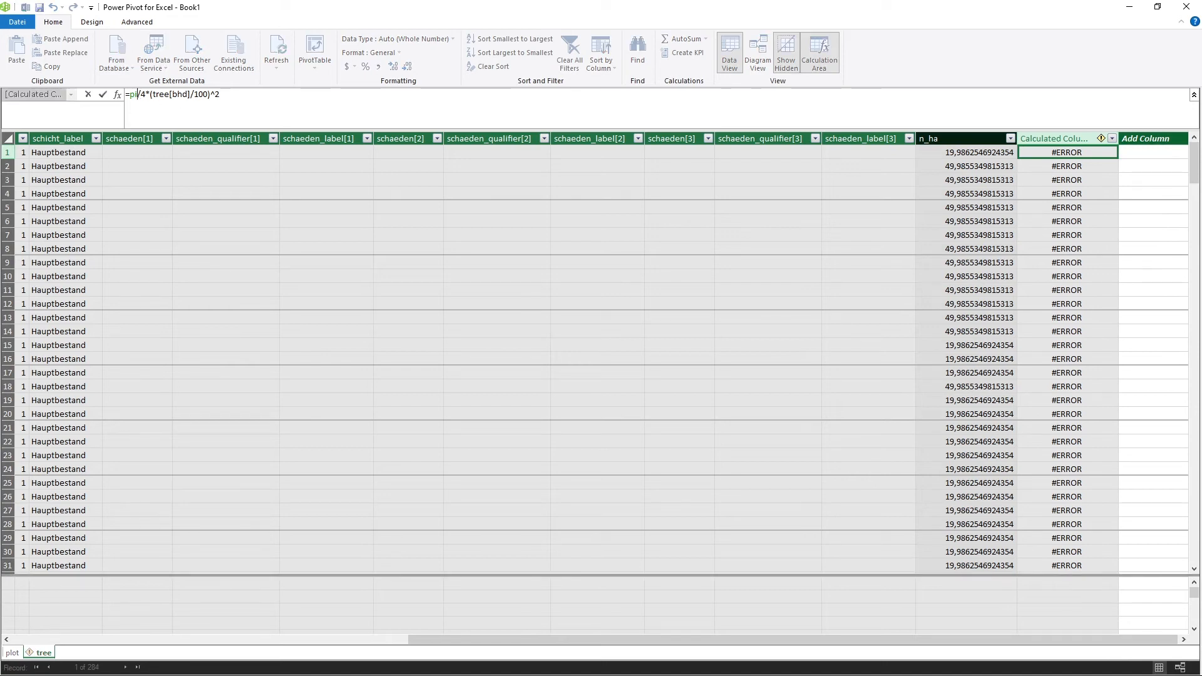
pyautogui.write('()')
pyautogui.click(251, 93)
pyautogui.press('Return')
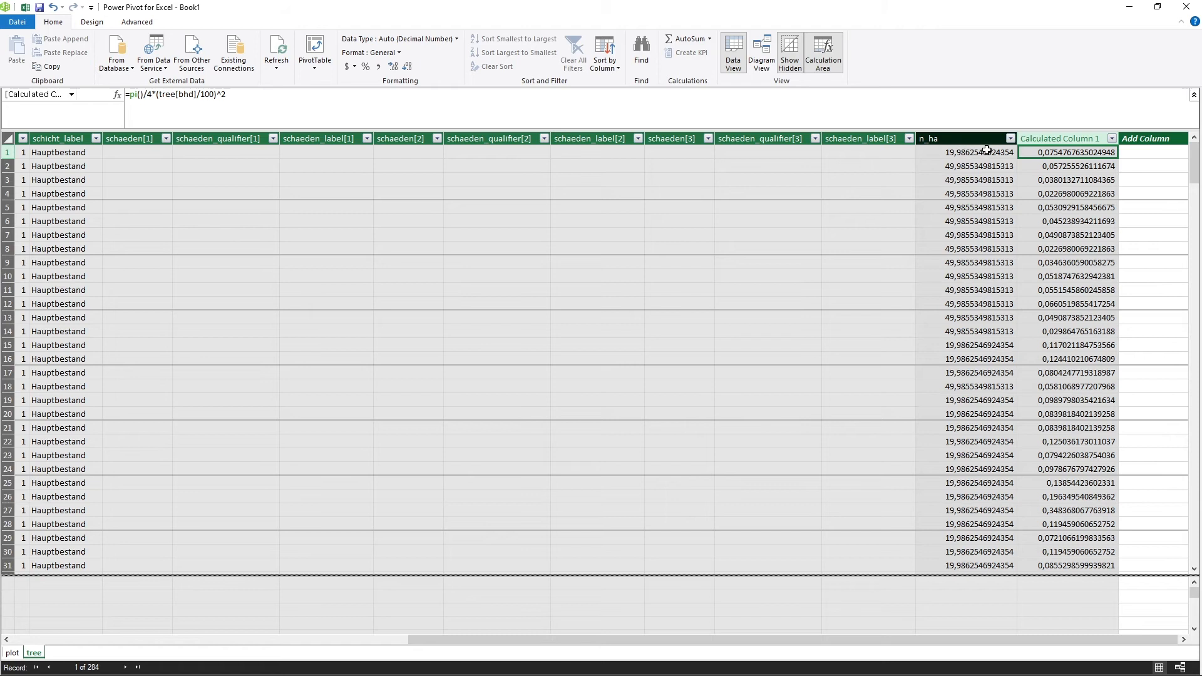
# - Insert tree[n_ha]* at the start of the formula, before pi(), and commit it
pyautogui.click(137, 93)
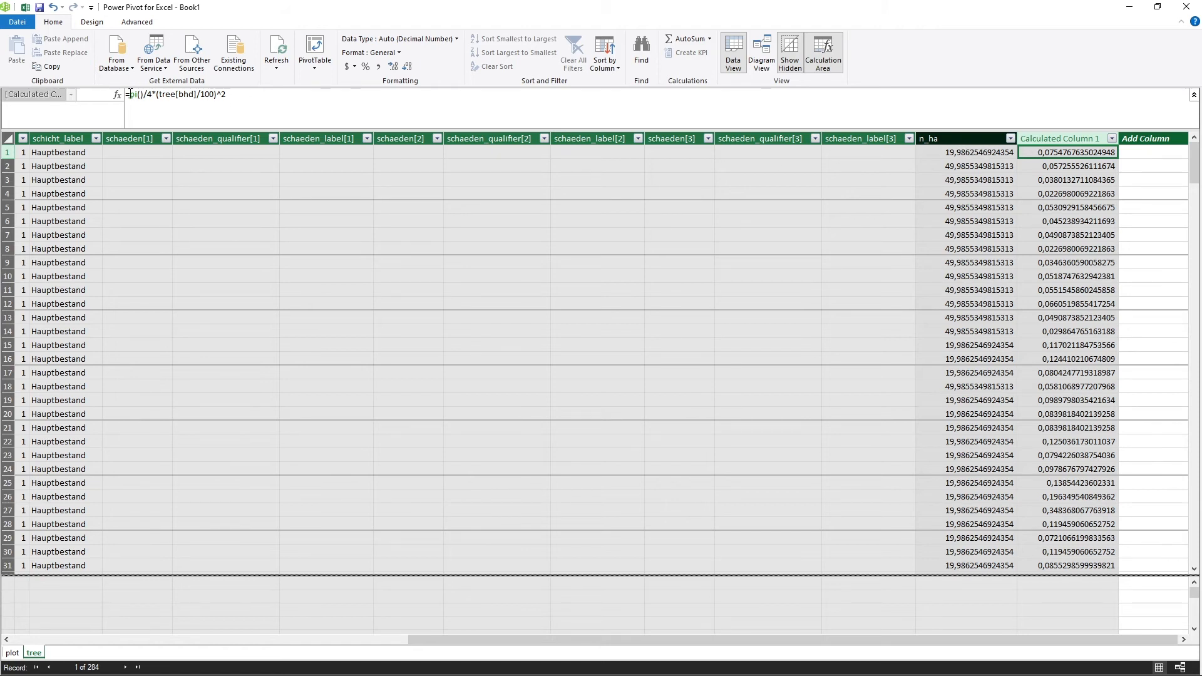
pyautogui.click(957, 154)
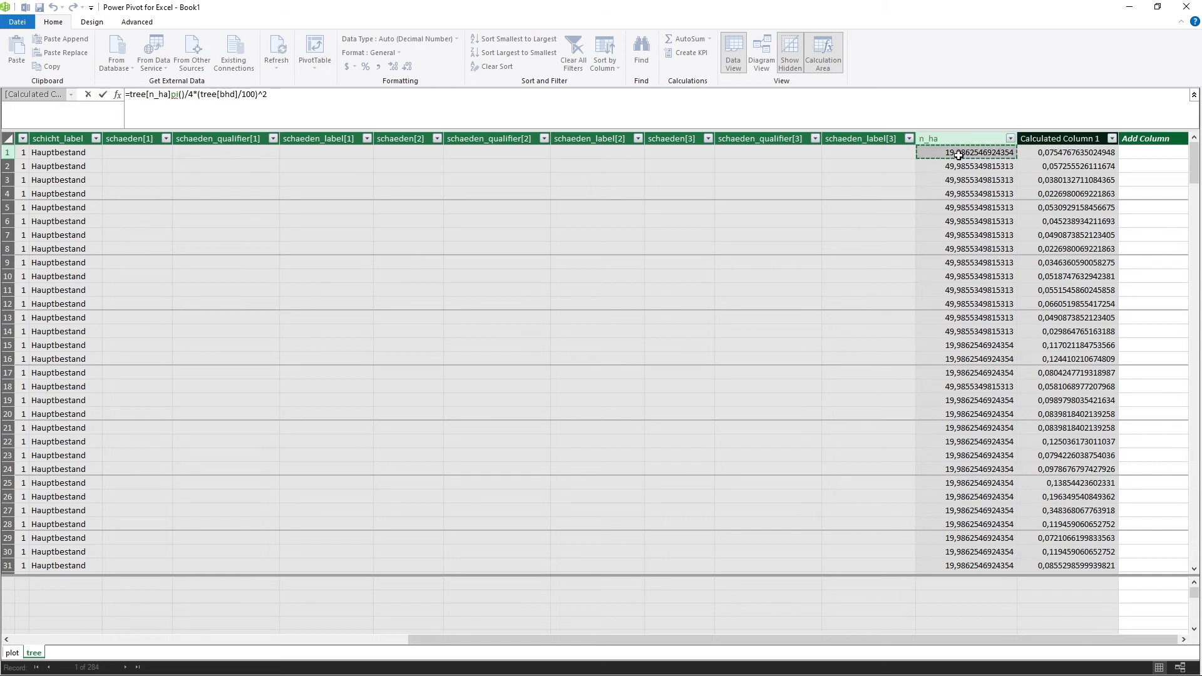
pyautogui.write('*')
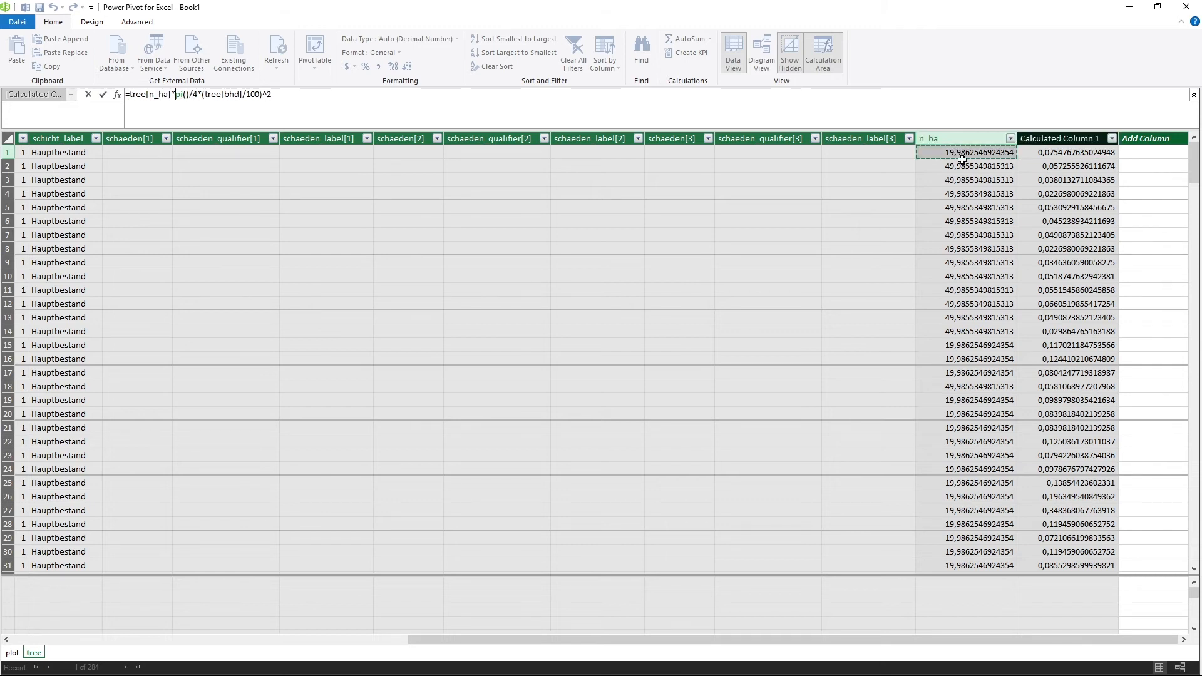
pyautogui.click(336, 101)
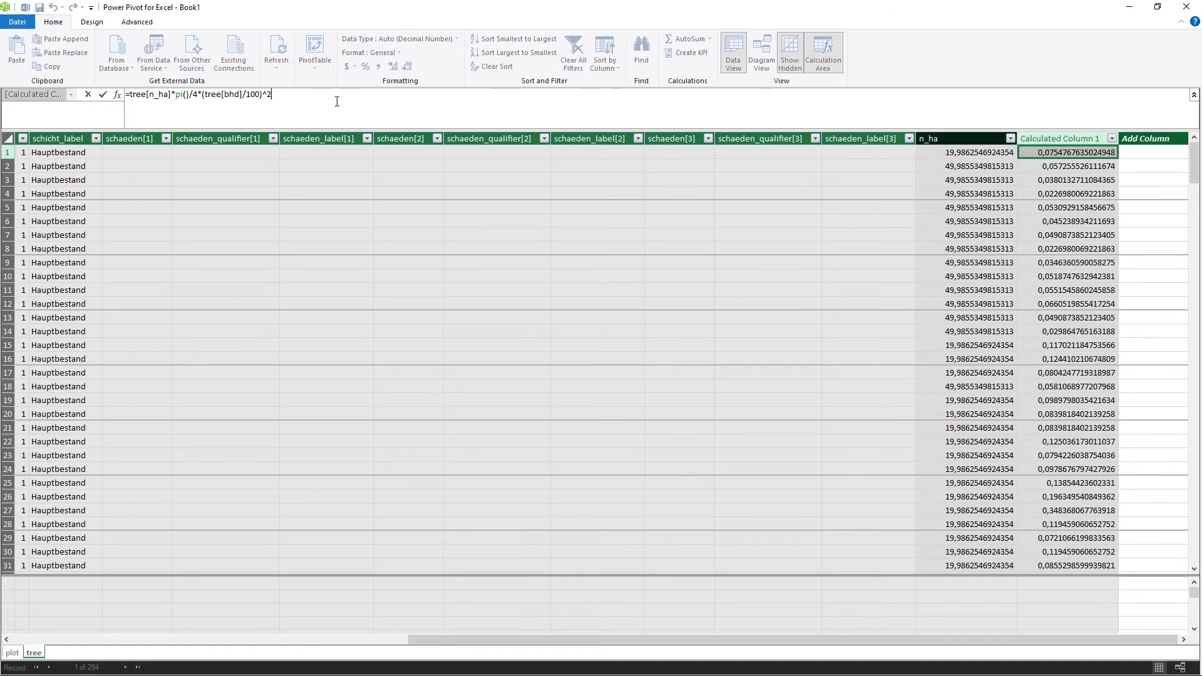
pyautogui.press('Return')
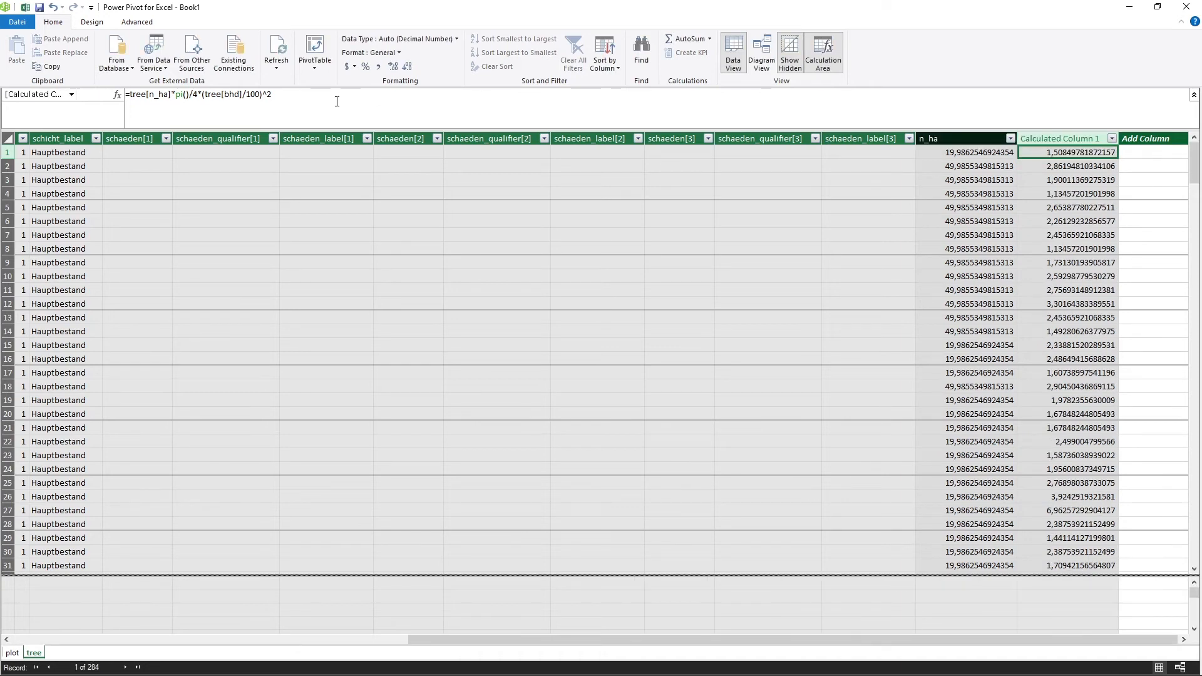
# - Rename the new calculated column in the tree table as ba_ha
pyautogui.click(1050, 138)
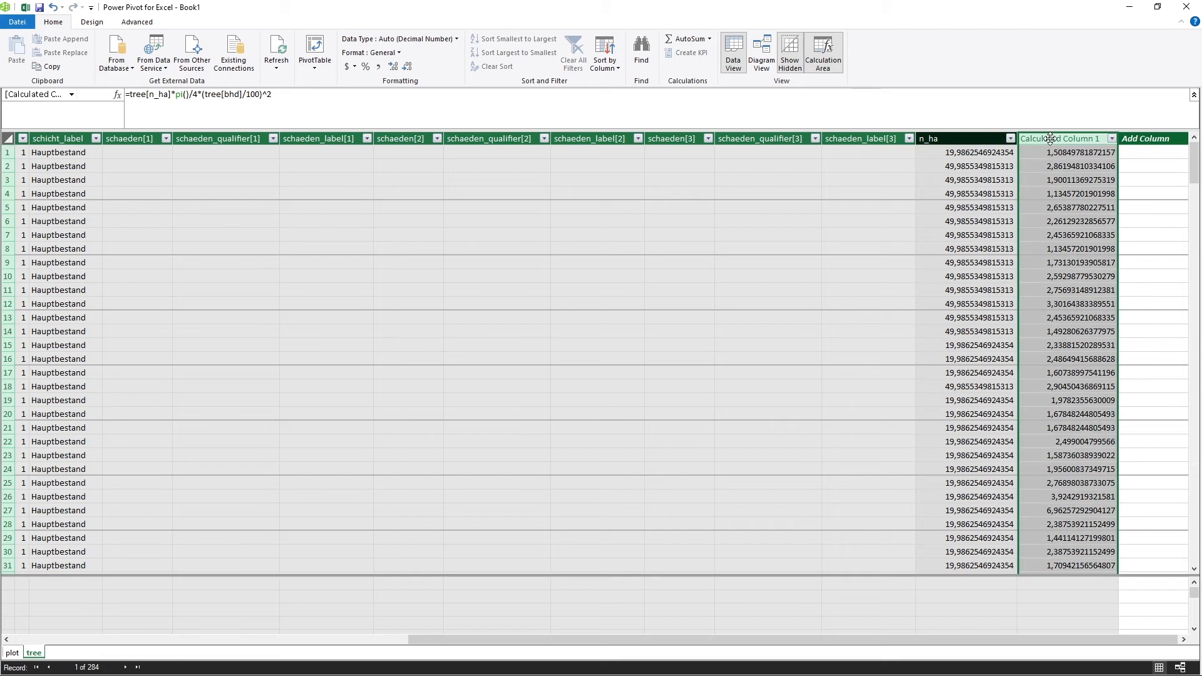
pyautogui.doubleClick(1050, 138)
pyautogui.write('ba_ha')
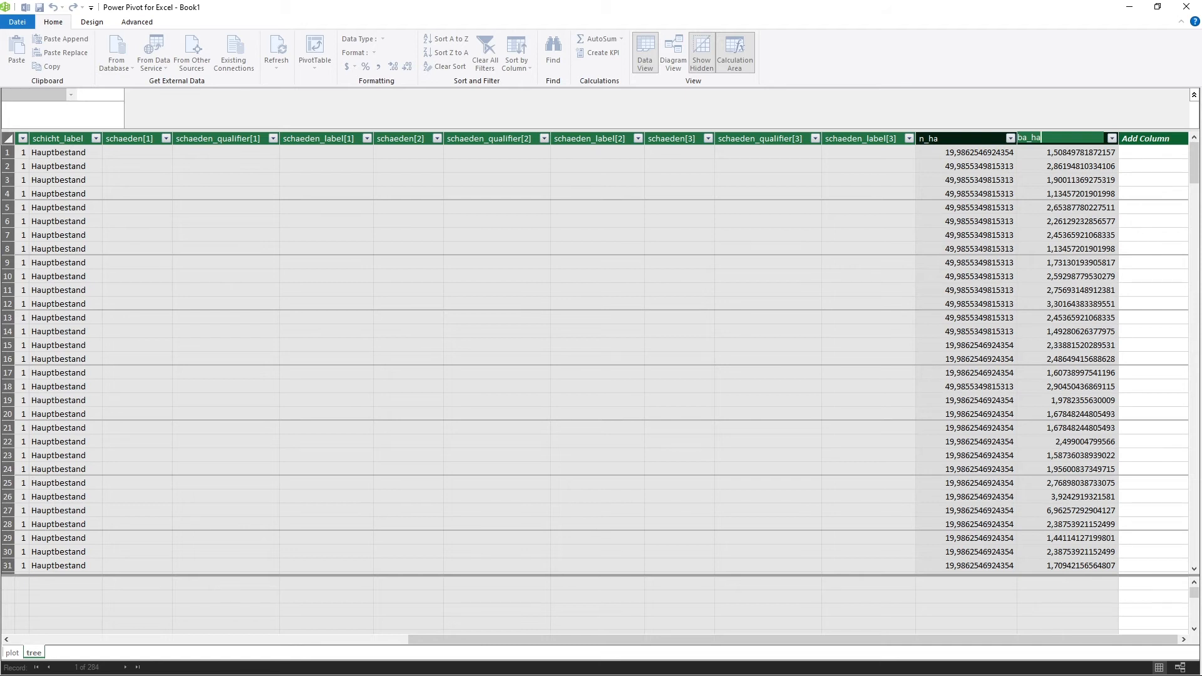
pyautogui.press('Return')
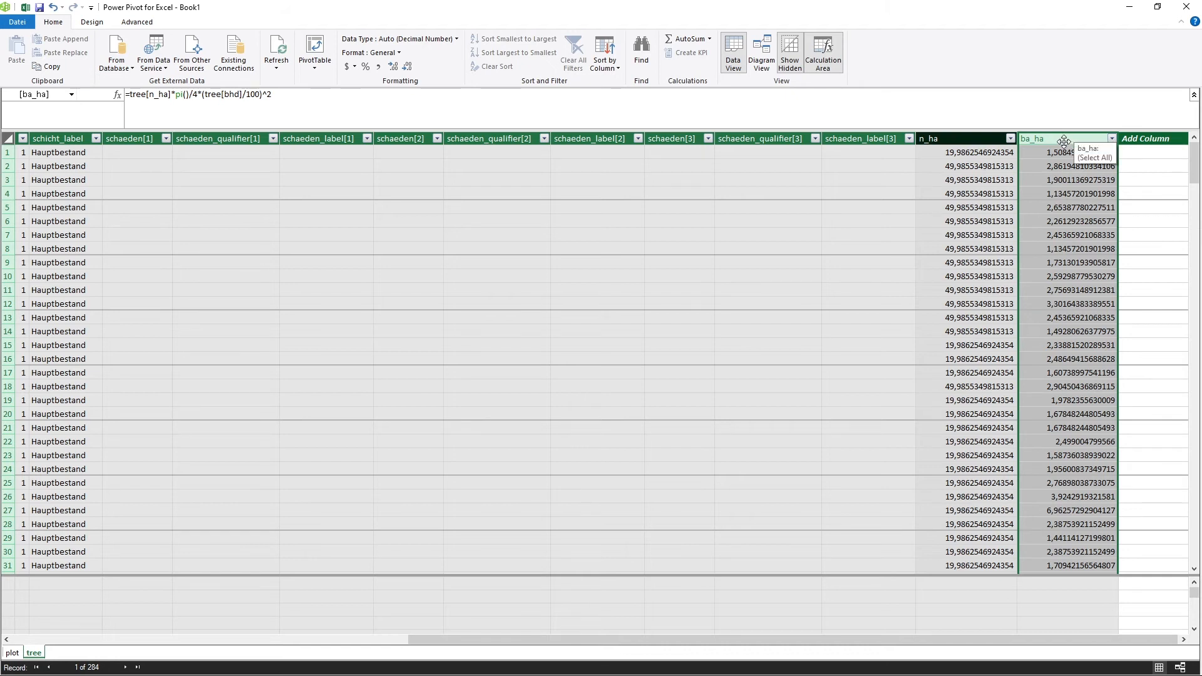
# - Return to the Excel workbook and add n_ha and ba_ha from the tree table to the PivotTable's values
pyautogui.click(1130, 12)
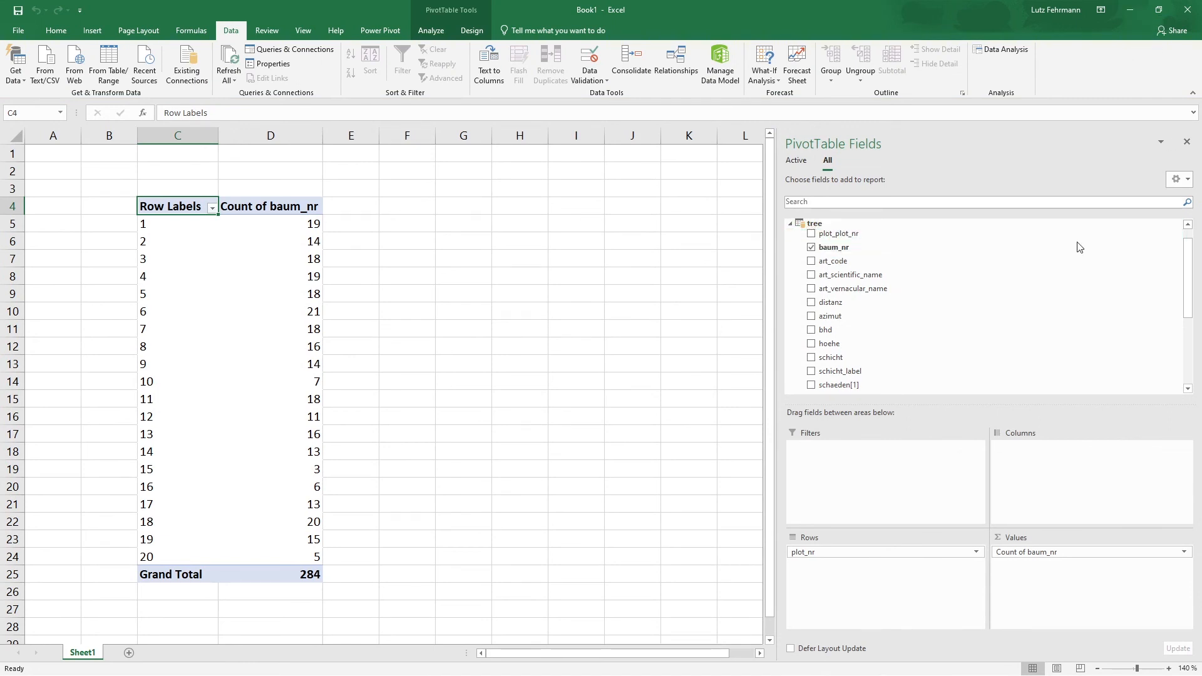
pyautogui.moveTo(1193, 262); pyautogui.dragTo(1191, 338)
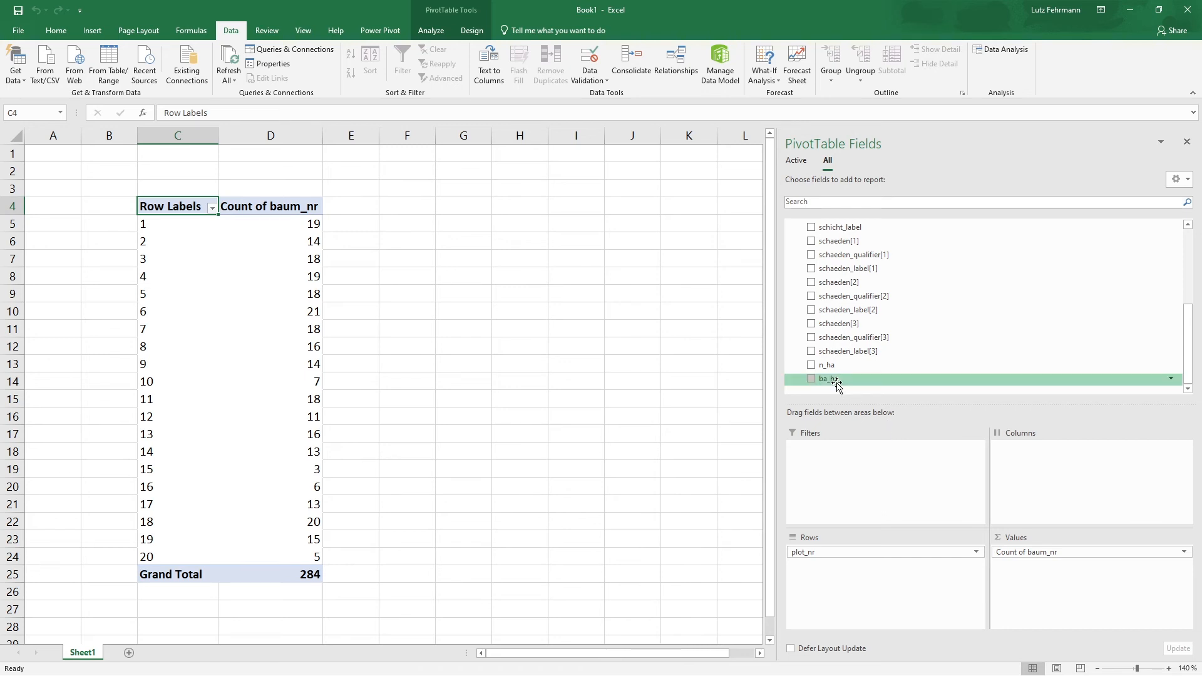
pyautogui.moveTo(828, 366); pyautogui.dragTo(1064, 570)
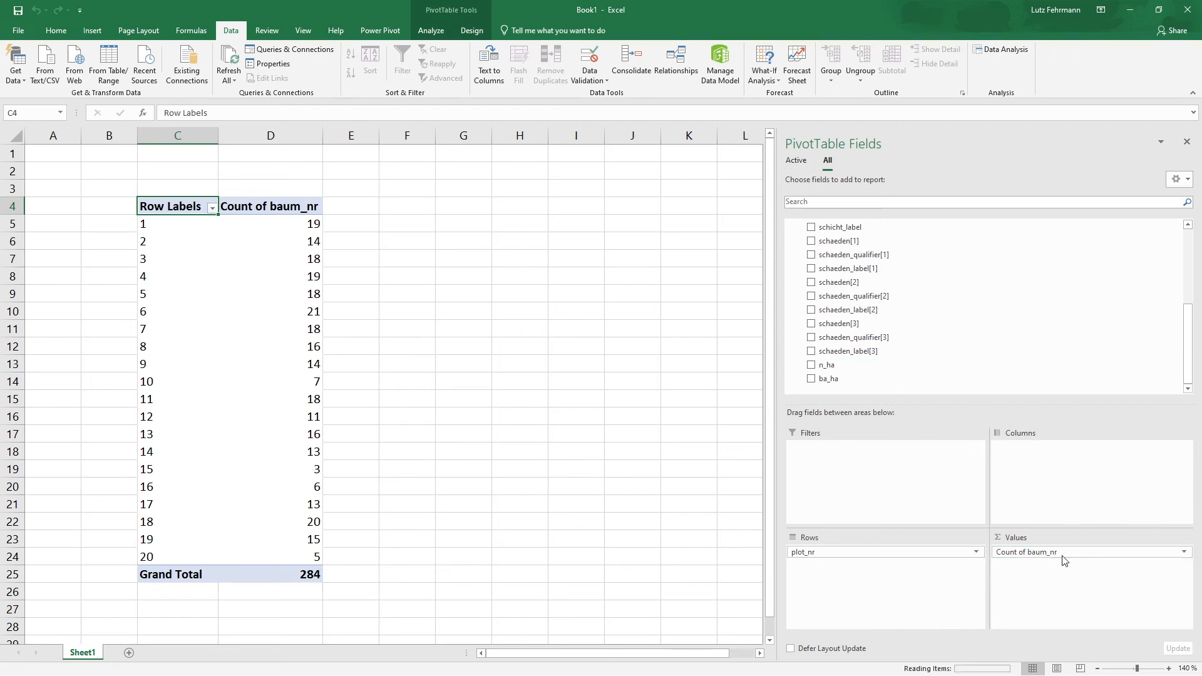
pyautogui.moveTo(828, 379); pyautogui.dragTo(1034, 591)
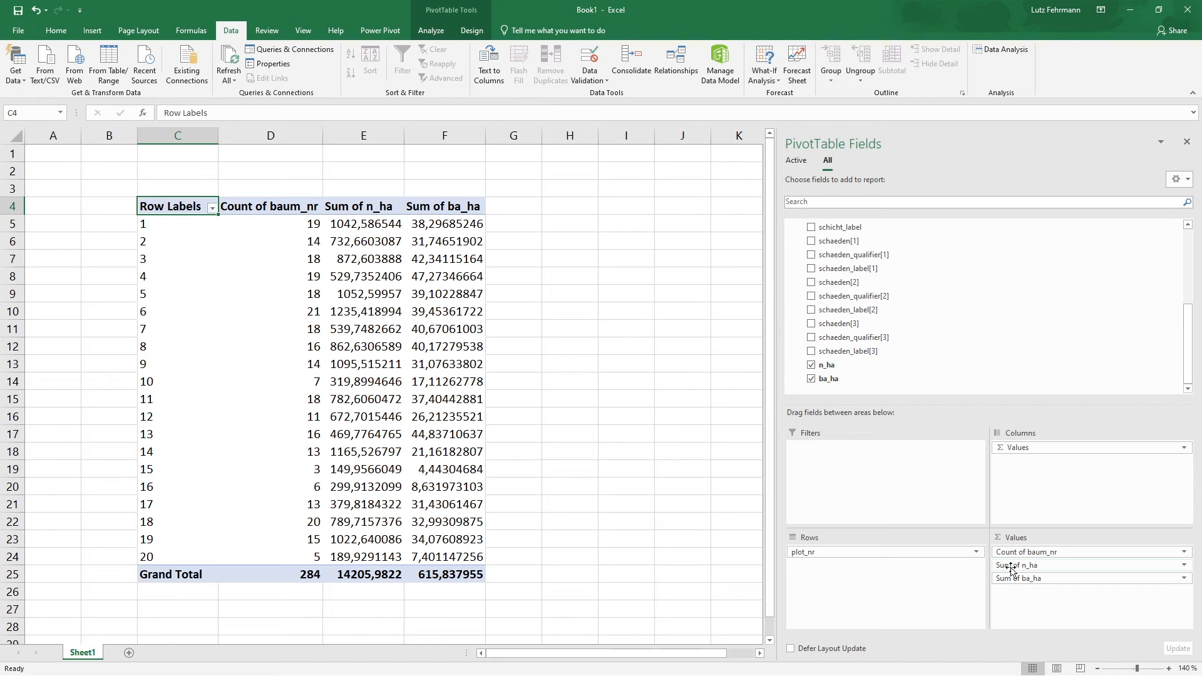
# - Format the Sum of n_ha and Sum of ba_ha values, including the grand totals, to one decimal place
pyautogui.moveTo(439, 224)
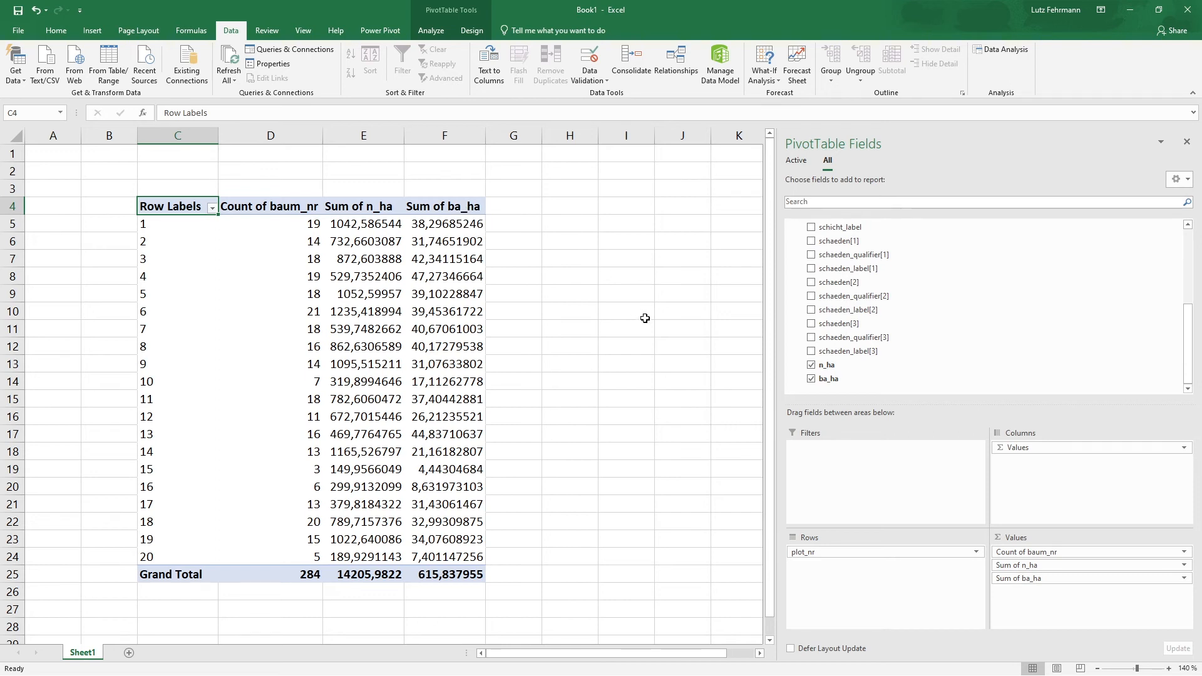
pyautogui.moveTo(370, 227); pyautogui.dragTo(452, 571)
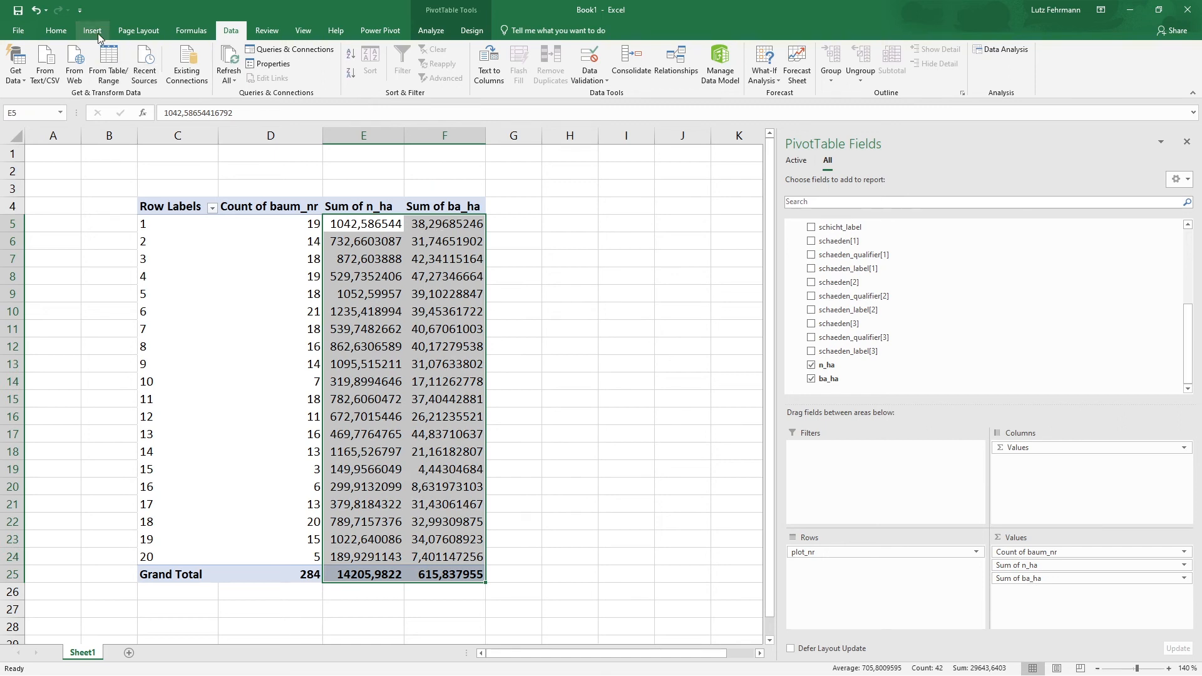
pyautogui.click(70, 32)
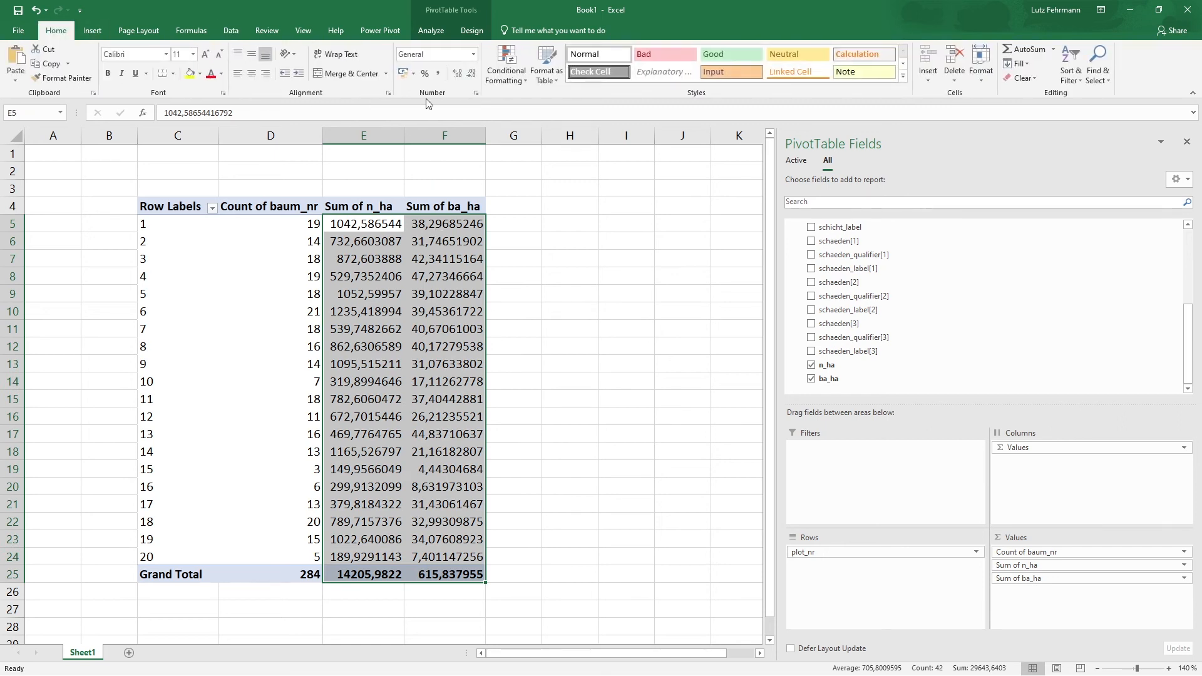
pyautogui.click(471, 75)
pyautogui.click(472, 74)
pyautogui.click(472, 74)
pyautogui.click(471, 75)
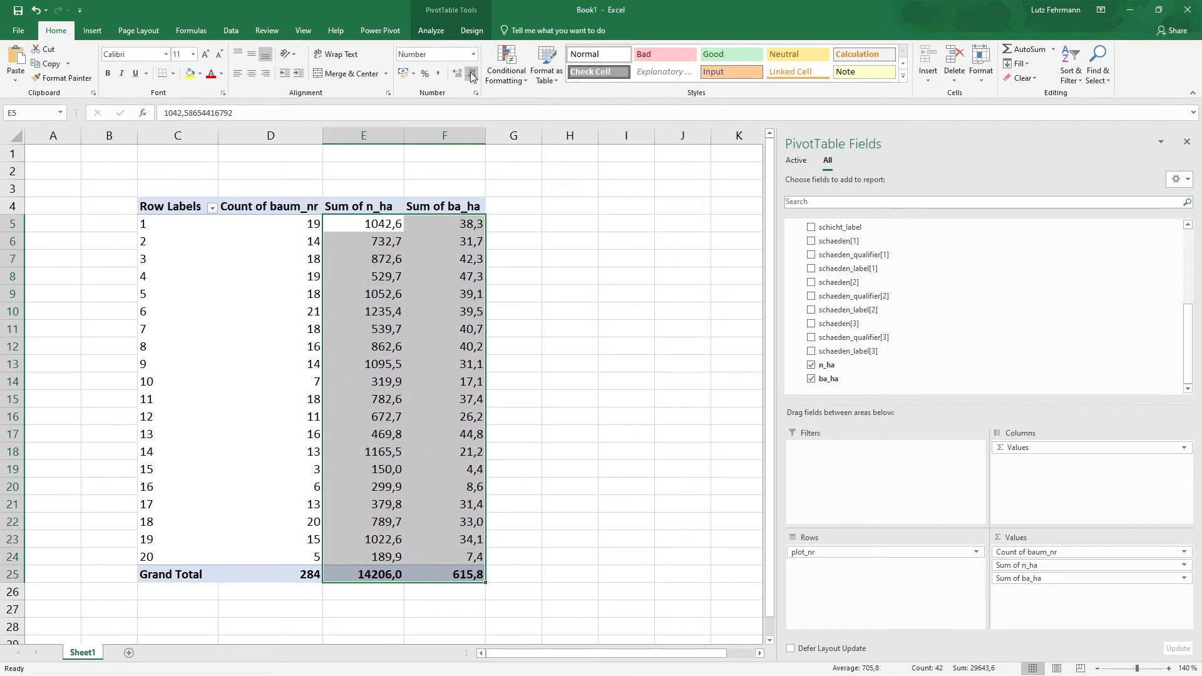
pyautogui.click(548, 295)
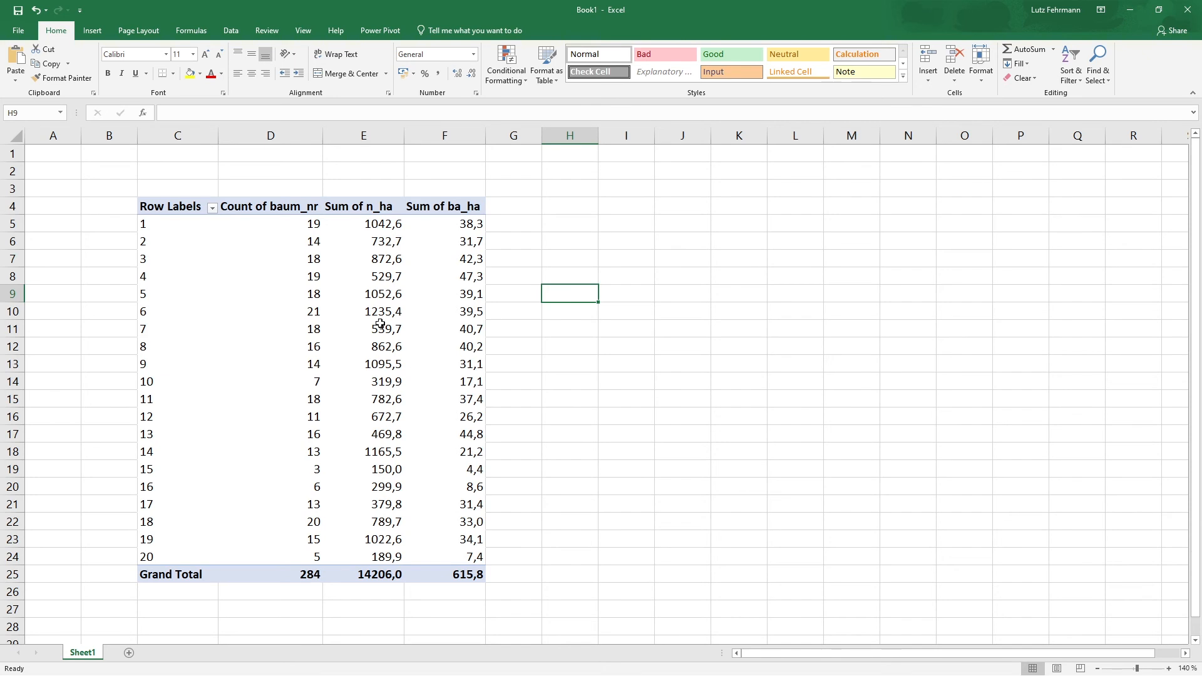
# - Calculate the average of the per-plot Sum of n_ha values in cell E27 with =AVERAGE(E5:E24)
pyautogui.click(368, 223)
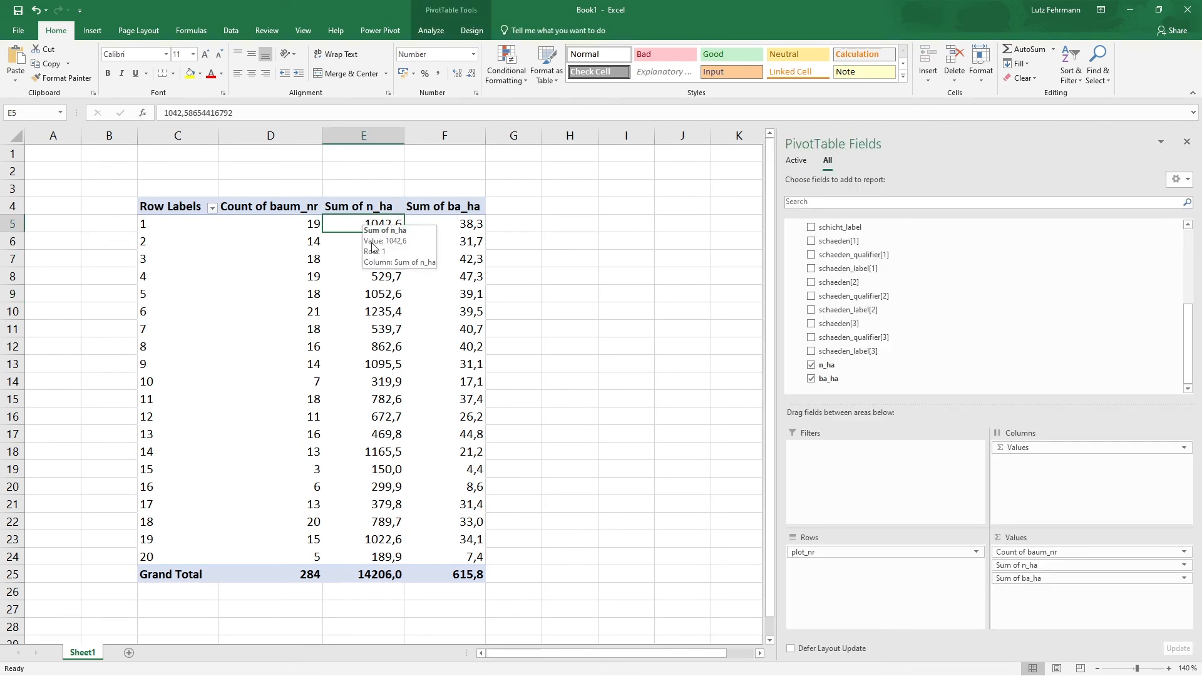
pyautogui.click(392, 613)
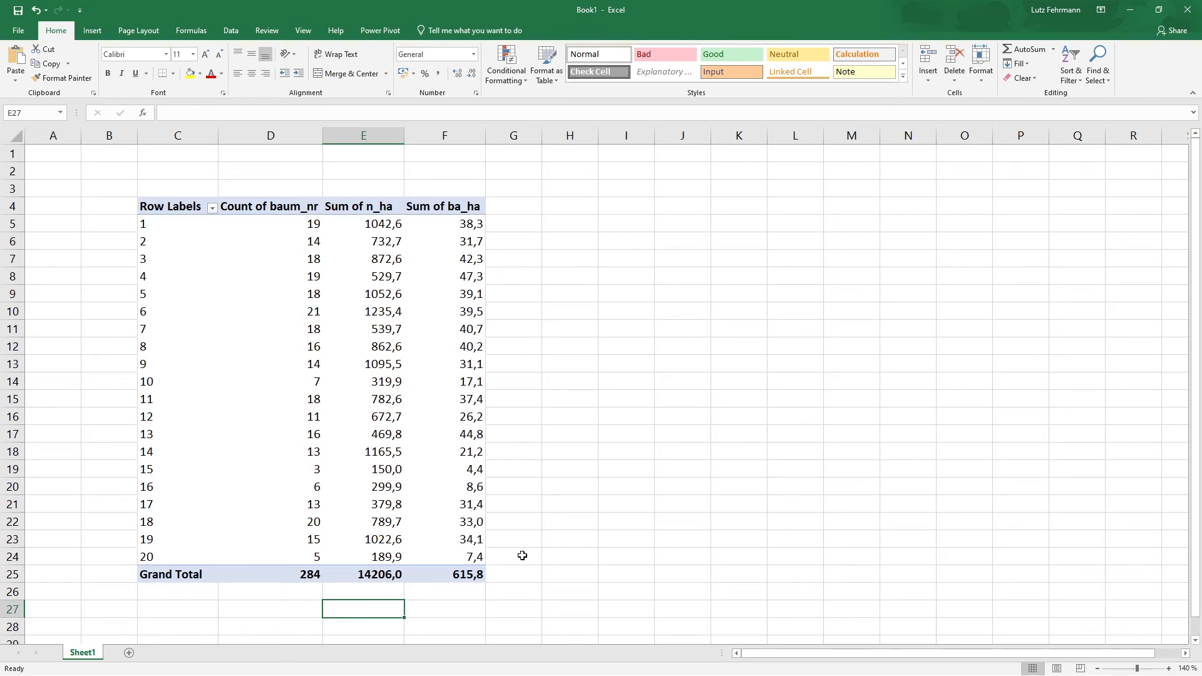
pyautogui.moveTo(380, 220)
pyautogui.write('=')
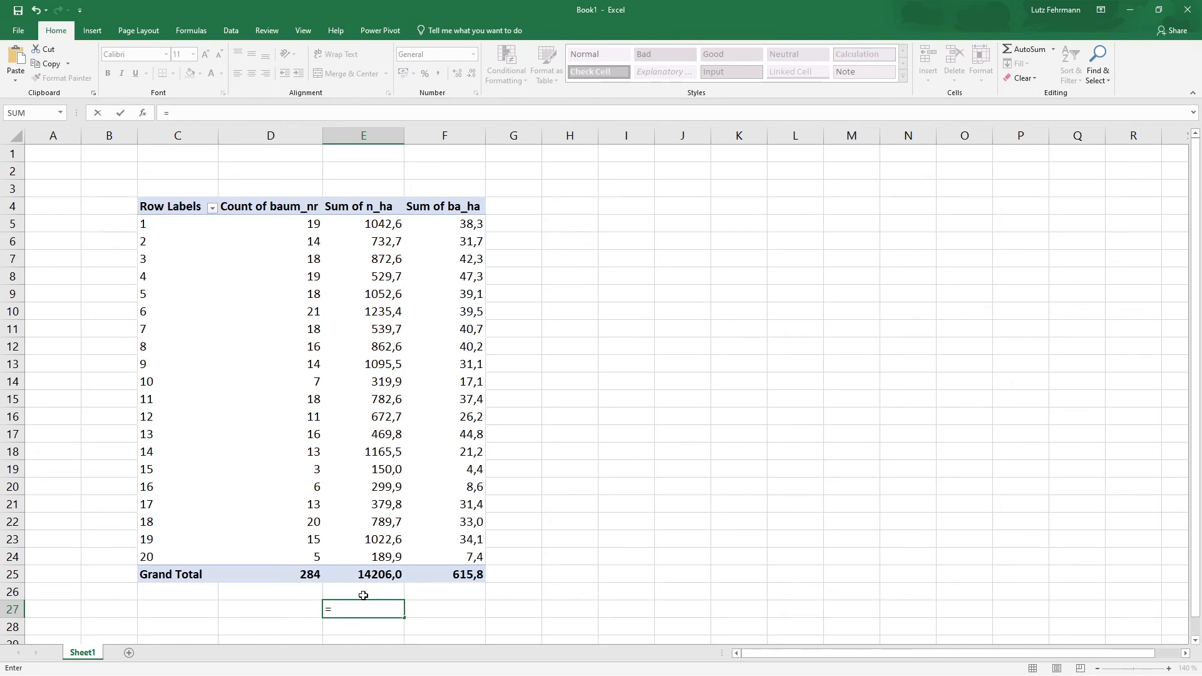
pyautogui.write('aver')
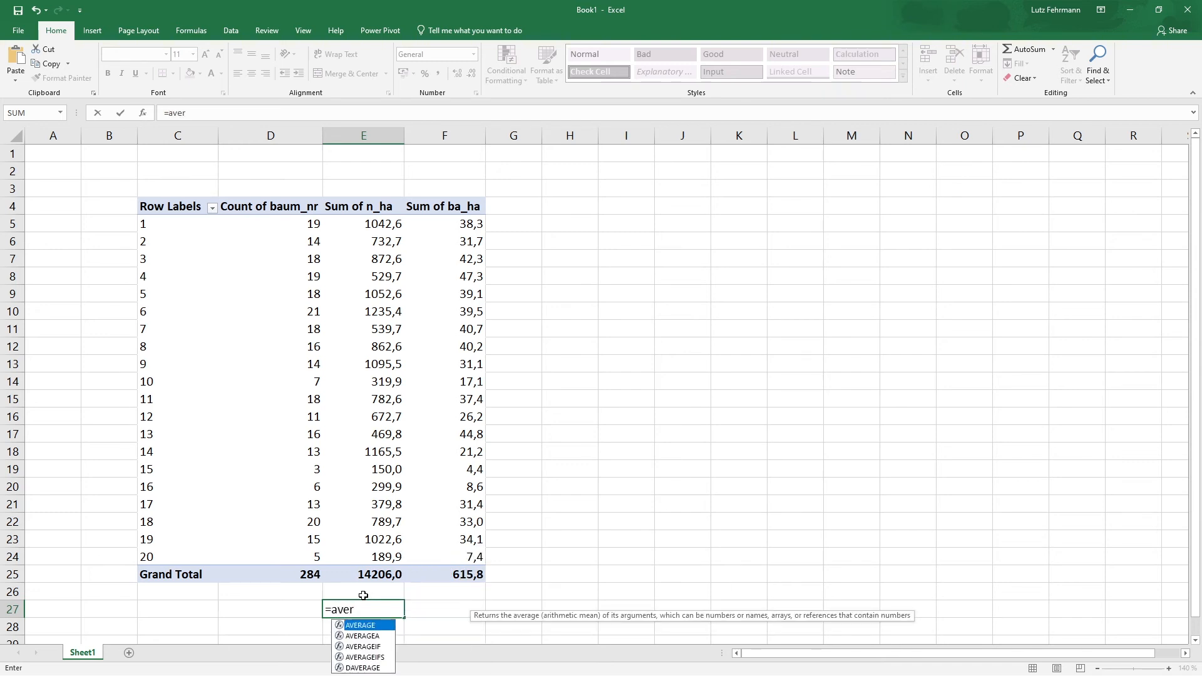
pyautogui.doubleClick(378, 625)
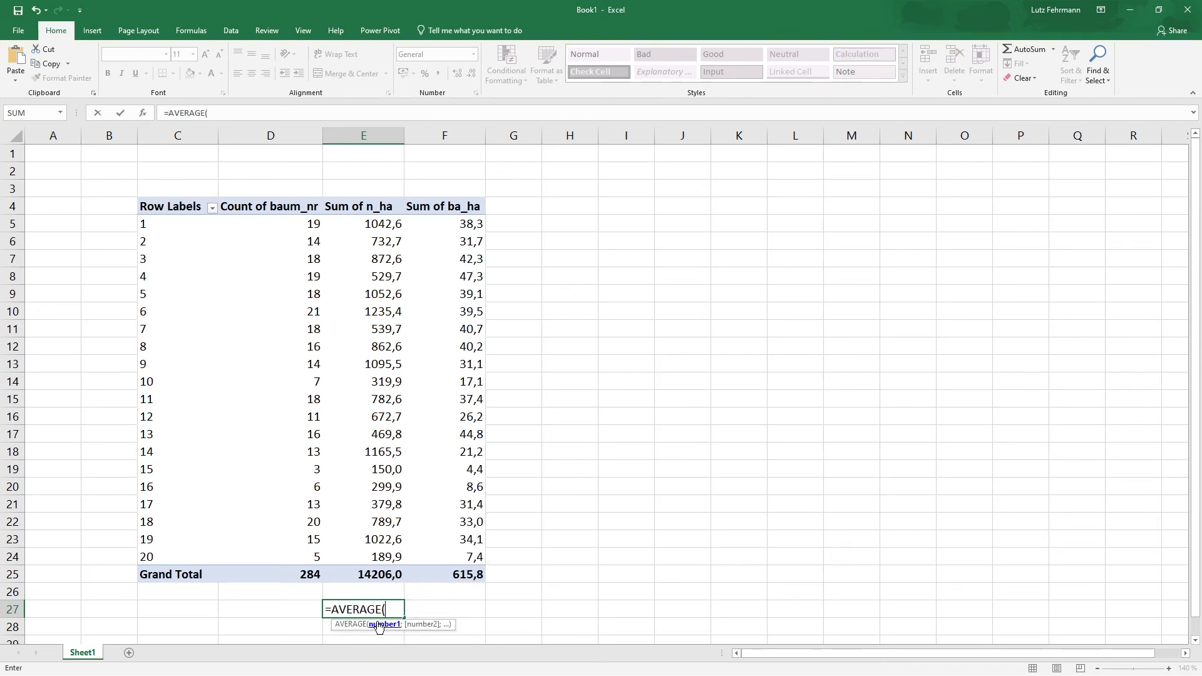
pyautogui.moveTo(375, 223); pyautogui.dragTo(348, 556)
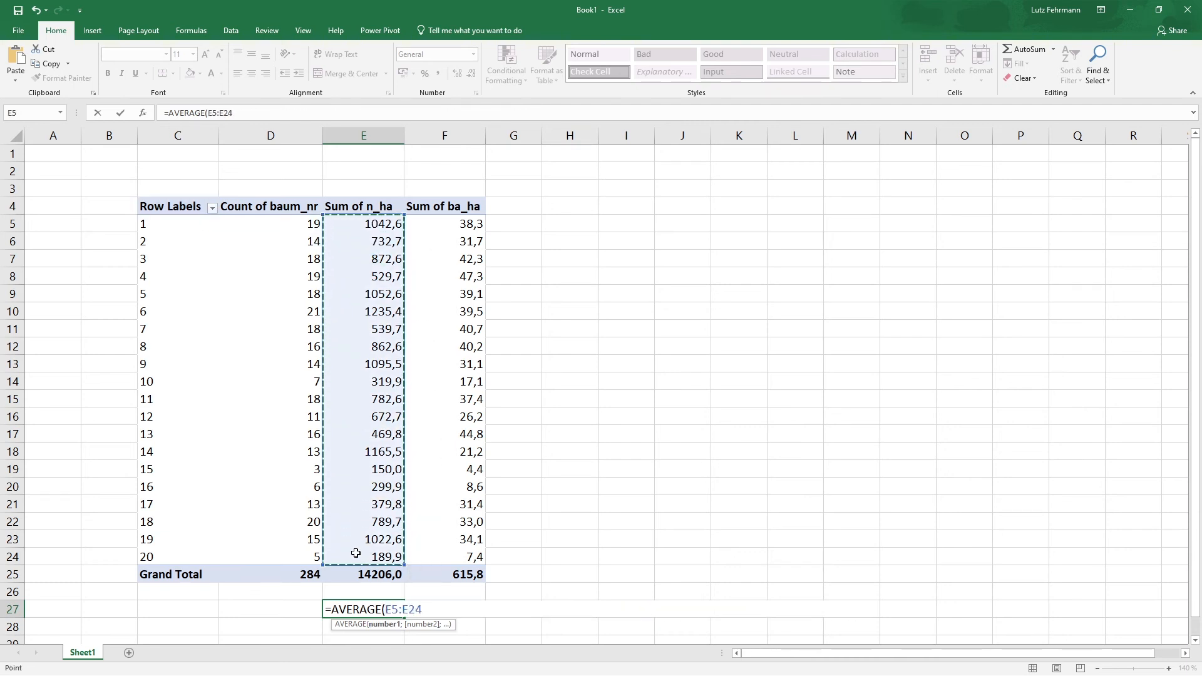
pyautogui.press('Return')
# - Extend the average formula from E27 to F27 to average the per-plot Sum of ba_ha values
pyautogui.click(373, 610)
pyautogui.moveTo(407, 618); pyautogui.dragTo(468, 626)
pyautogui.click(455, 610)
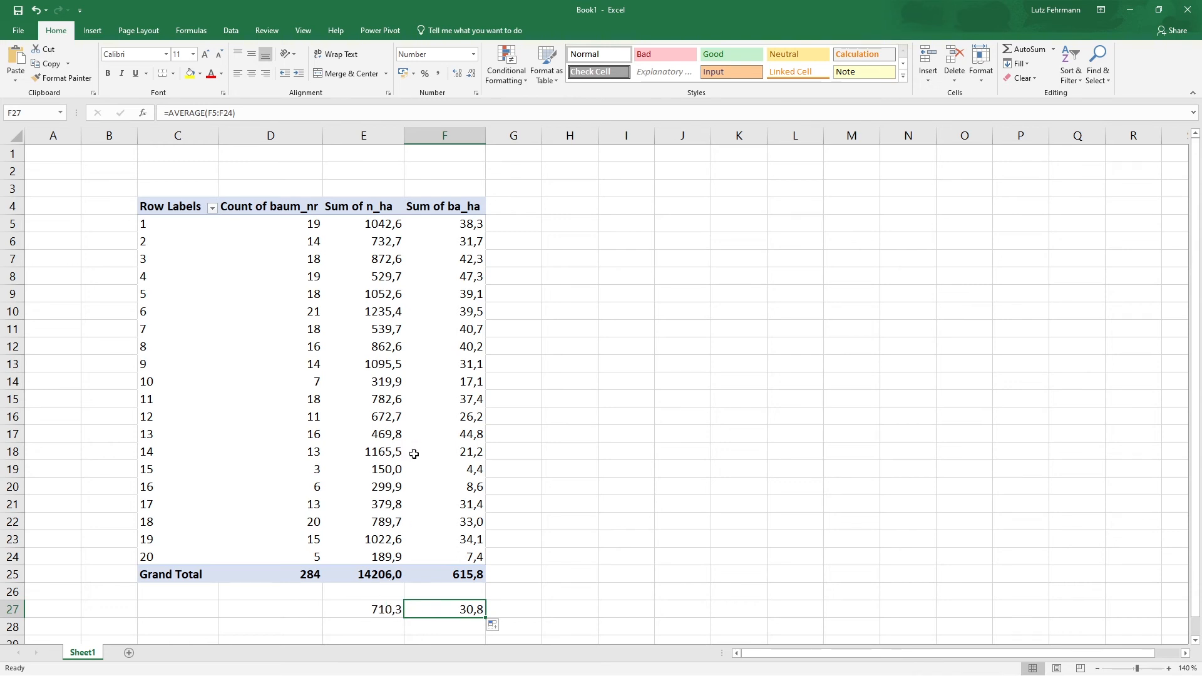
pyautogui.click(172, 207)
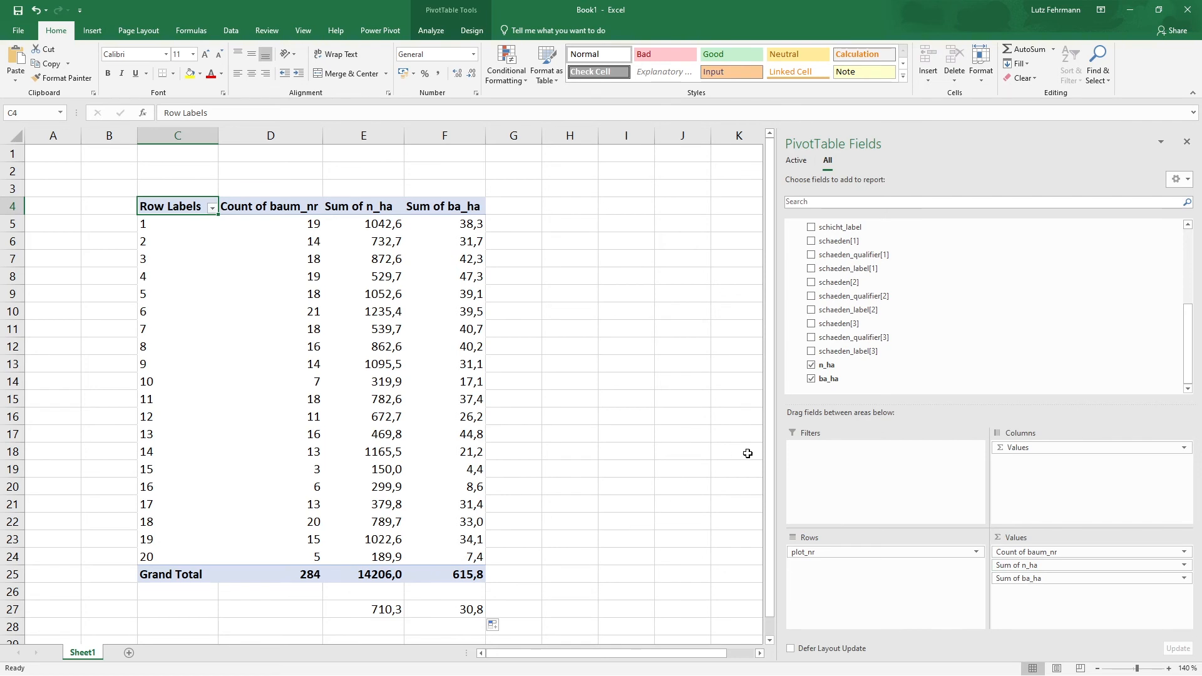
pyautogui.moveTo(770, 443); pyautogui.dragTo(755, 499)
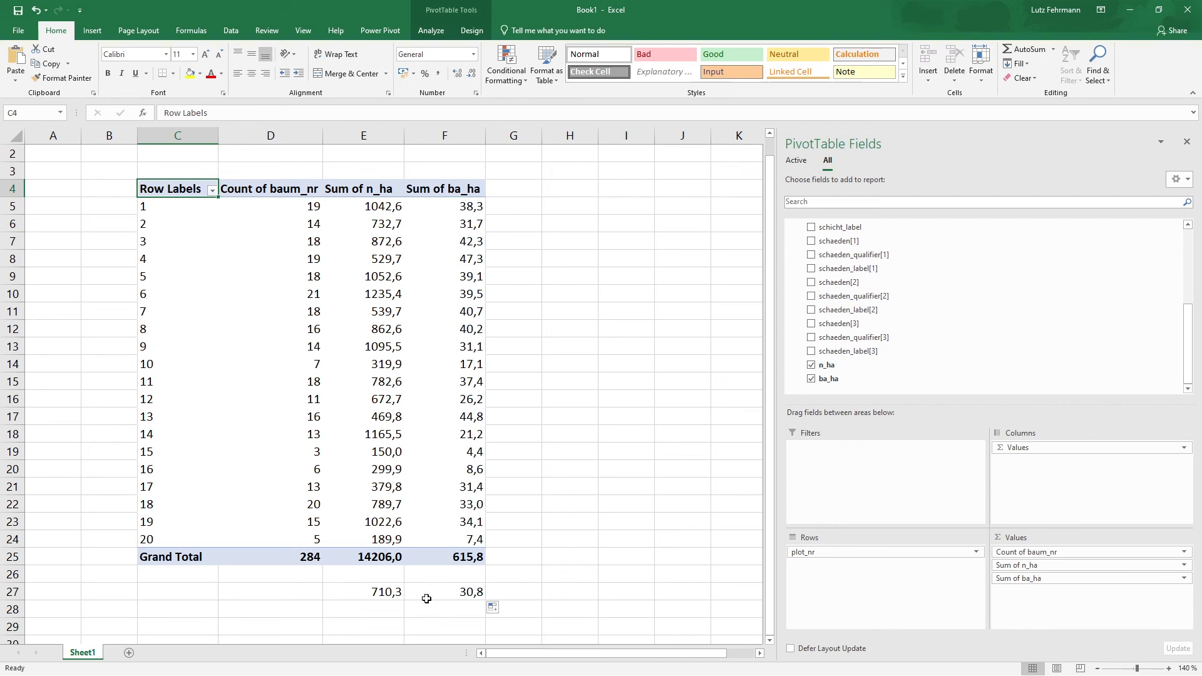
pyautogui.click(455, 593)
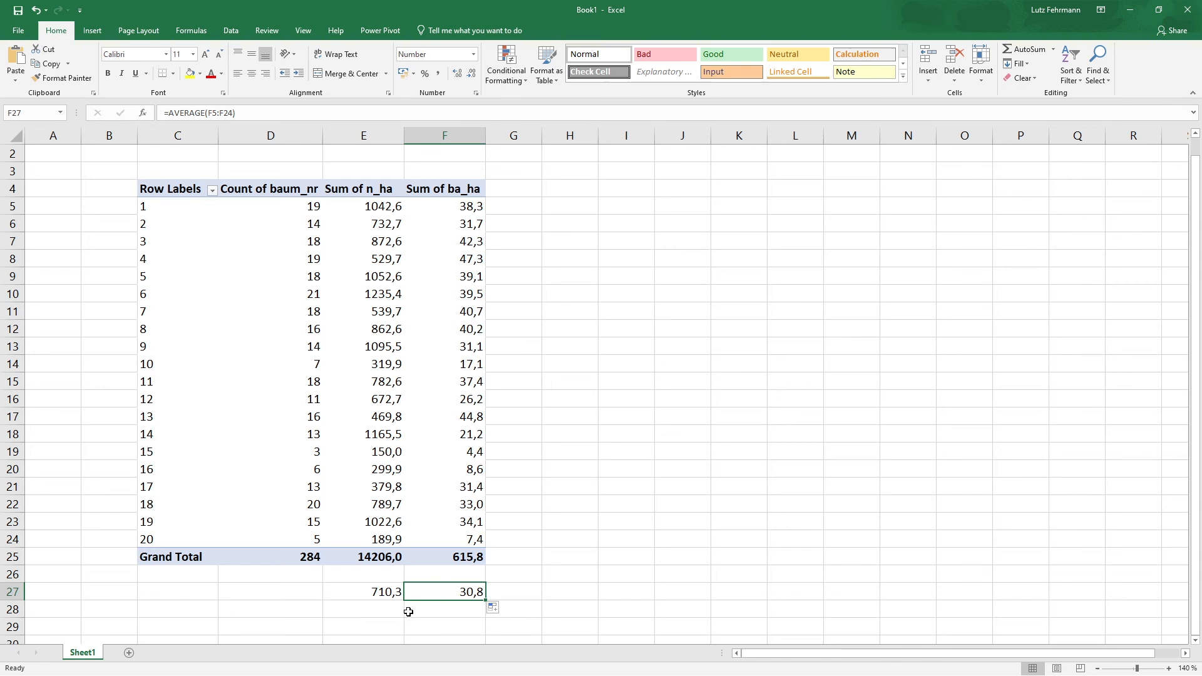
pyautogui.click(371, 594)
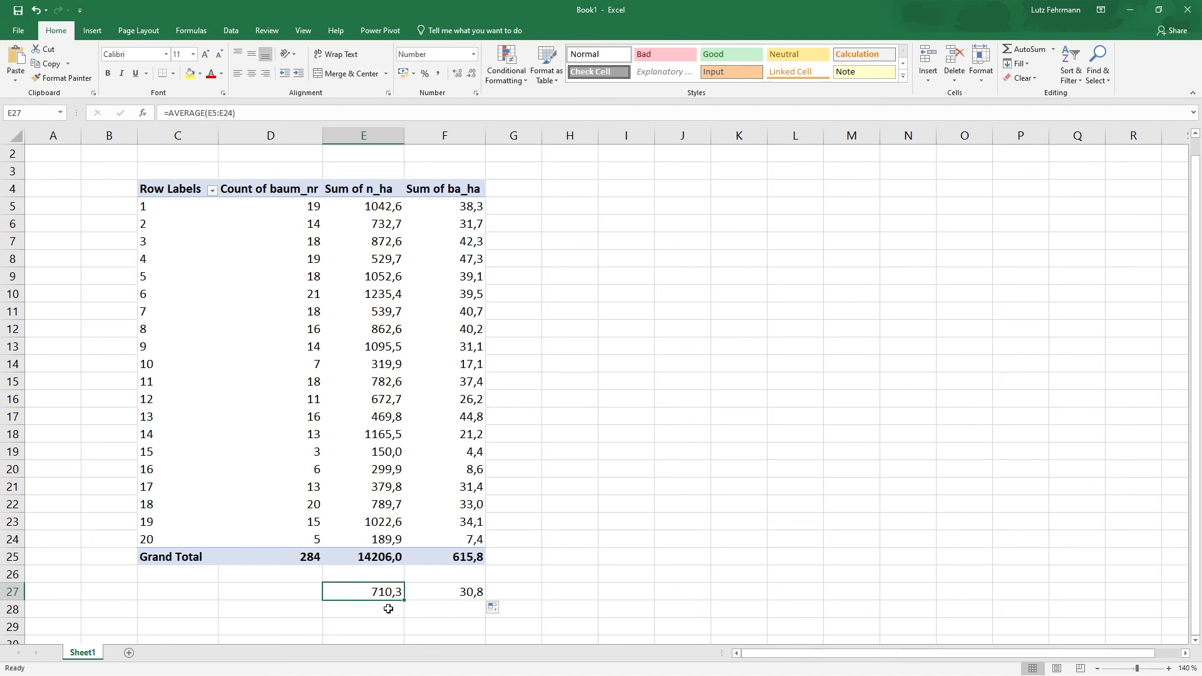
pyautogui.click(459, 597)
# - Start a new measure on the plot table of the PivotTable's data model and name it G/ha
pyautogui.click(446, 498)
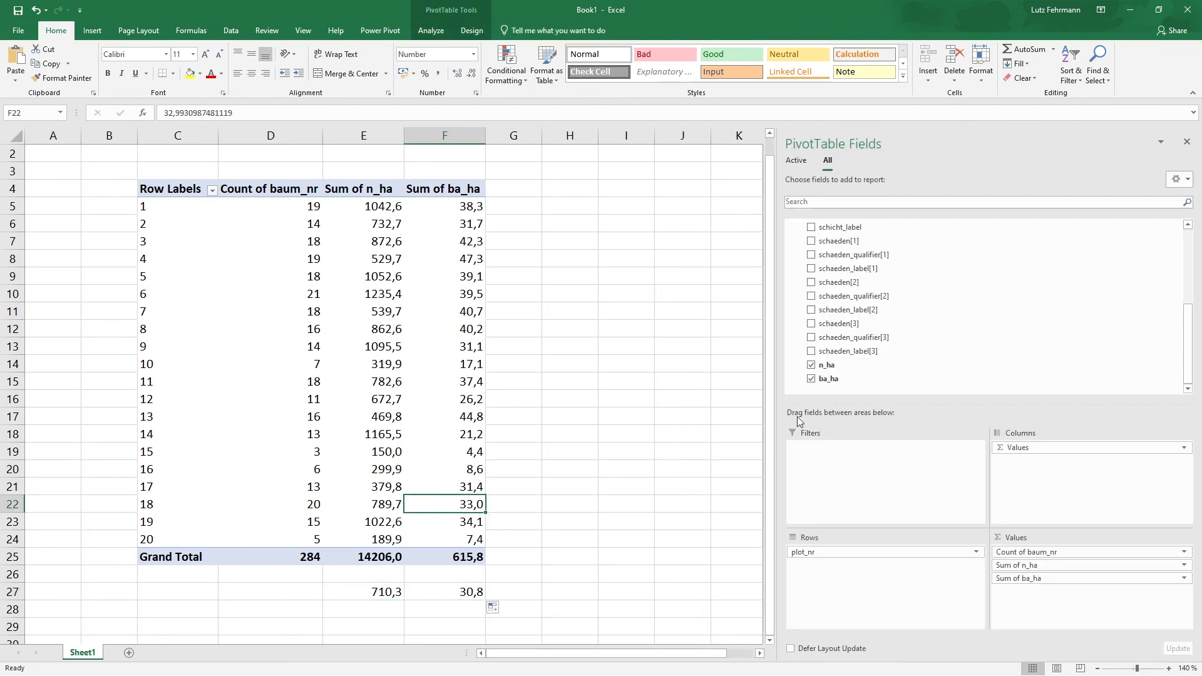
pyautogui.moveTo(1188, 330); pyautogui.dragTo(1200, 255)
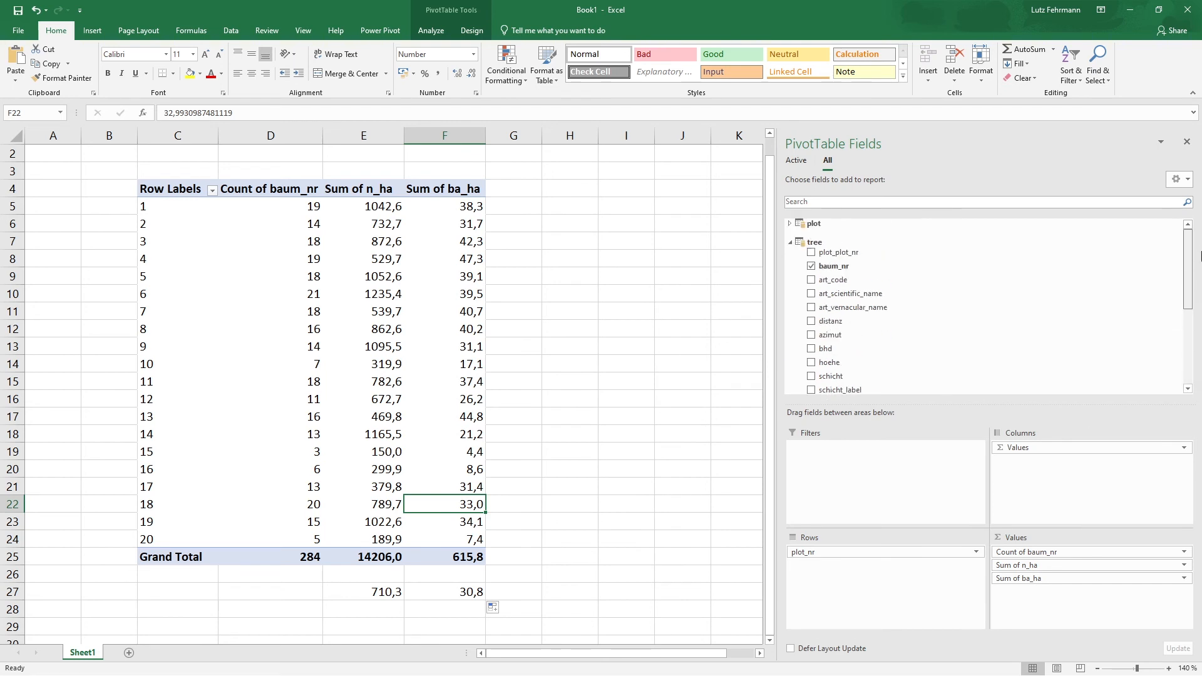
pyautogui.click(790, 224)
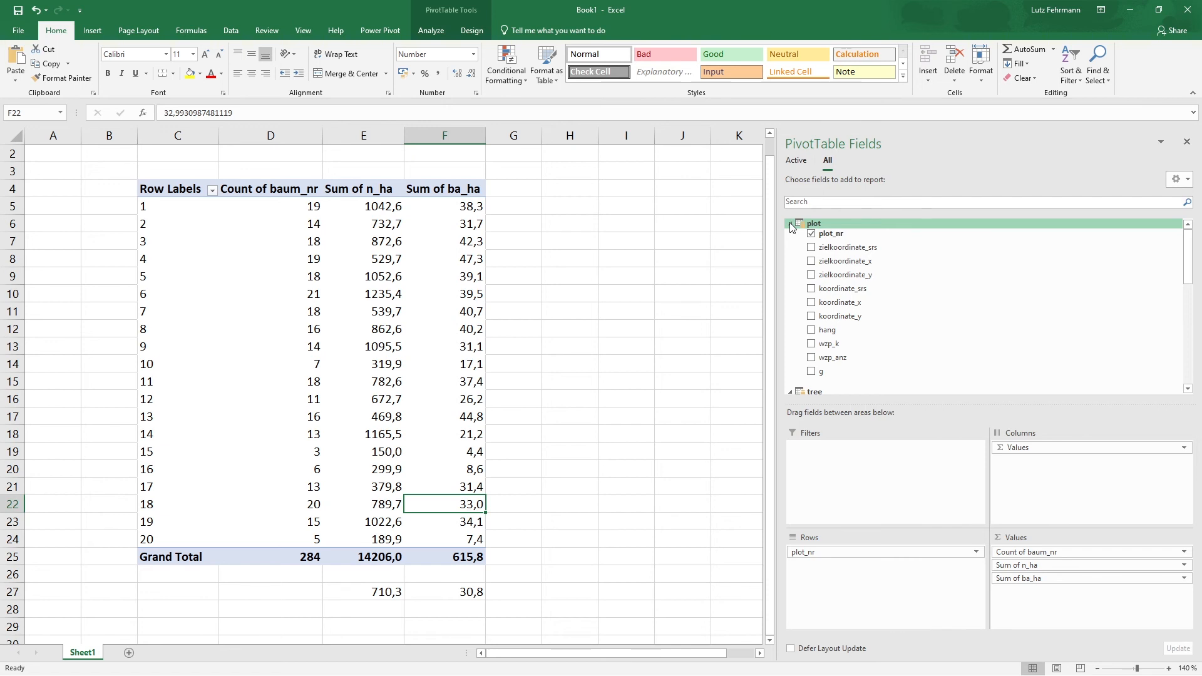
pyautogui.rightClick(826, 228)
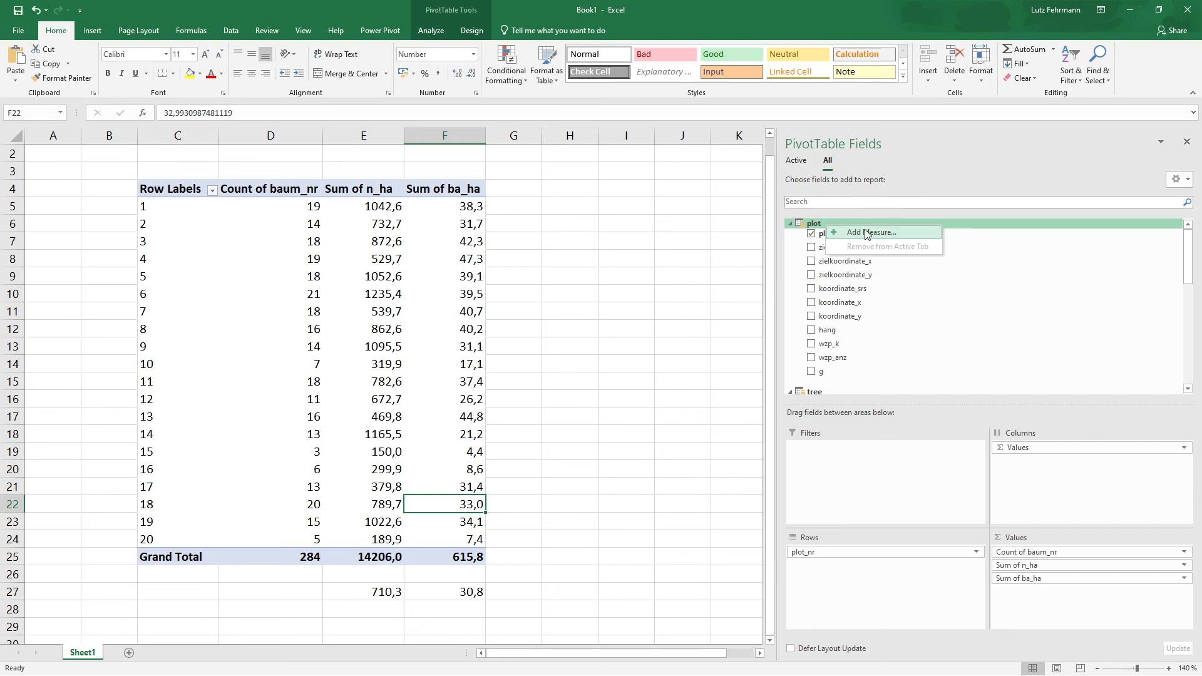
pyautogui.rightClick(823, 229)
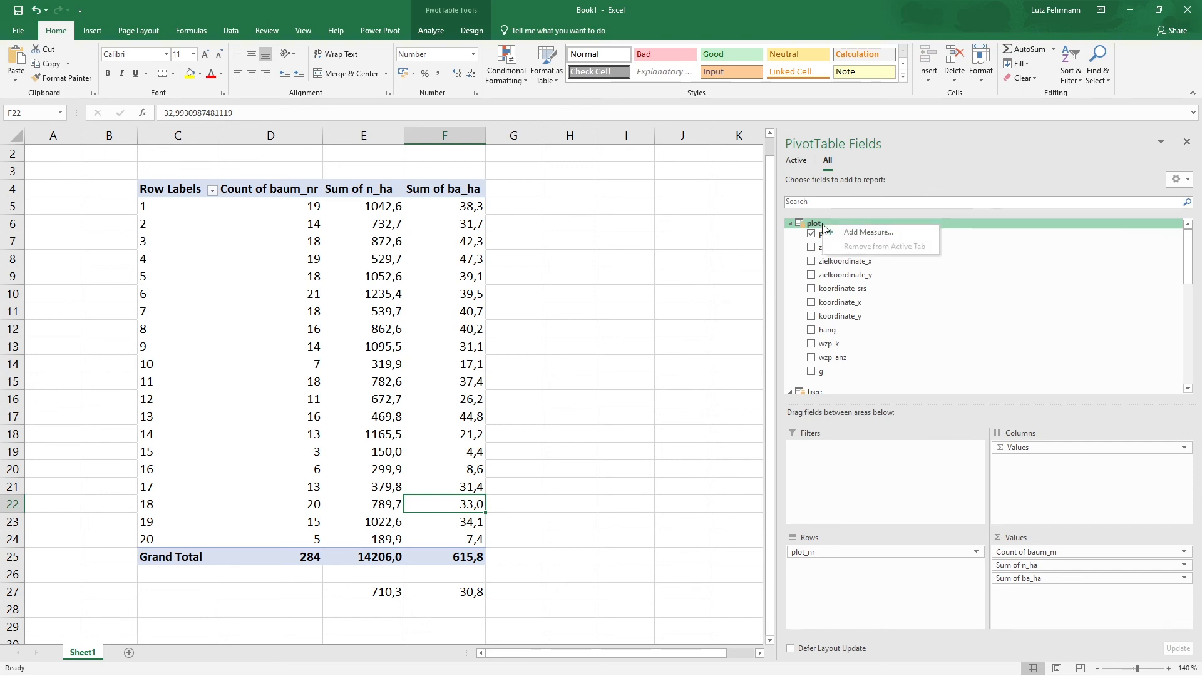
pyautogui.click(867, 232)
pyautogui.moveTo(560, 204); pyautogui.dragTo(787, 191)
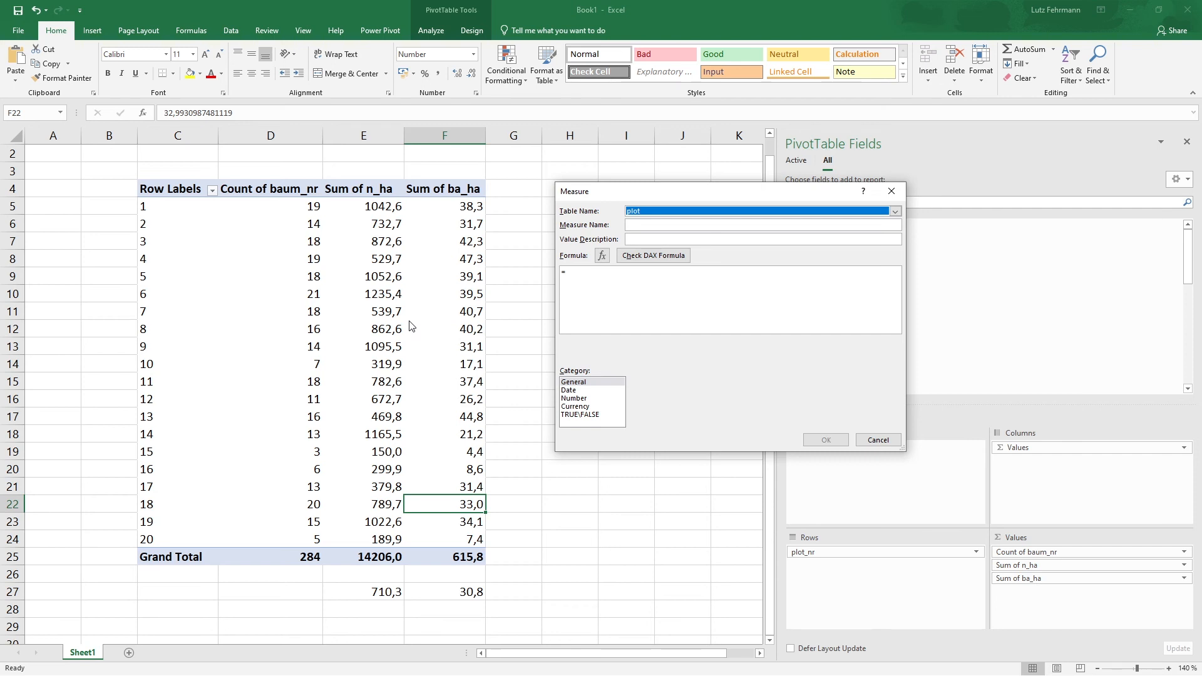
pyautogui.click(667, 225)
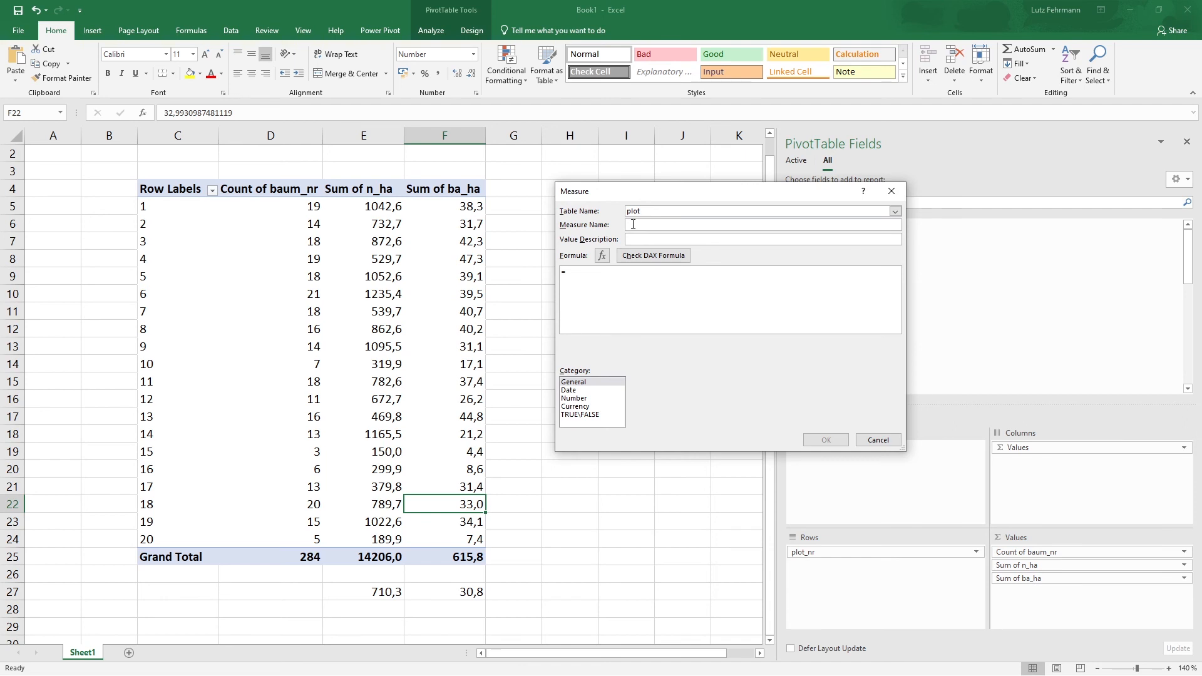
pyautogui.write('G/ha')
# - Begin the measure's formula with AVERAGEX over the plot table, as =AVERAGEX(plot;
pyautogui.click(628, 278)
pyautogui.moveTo(686, 194); pyautogui.dragTo(695, 207)
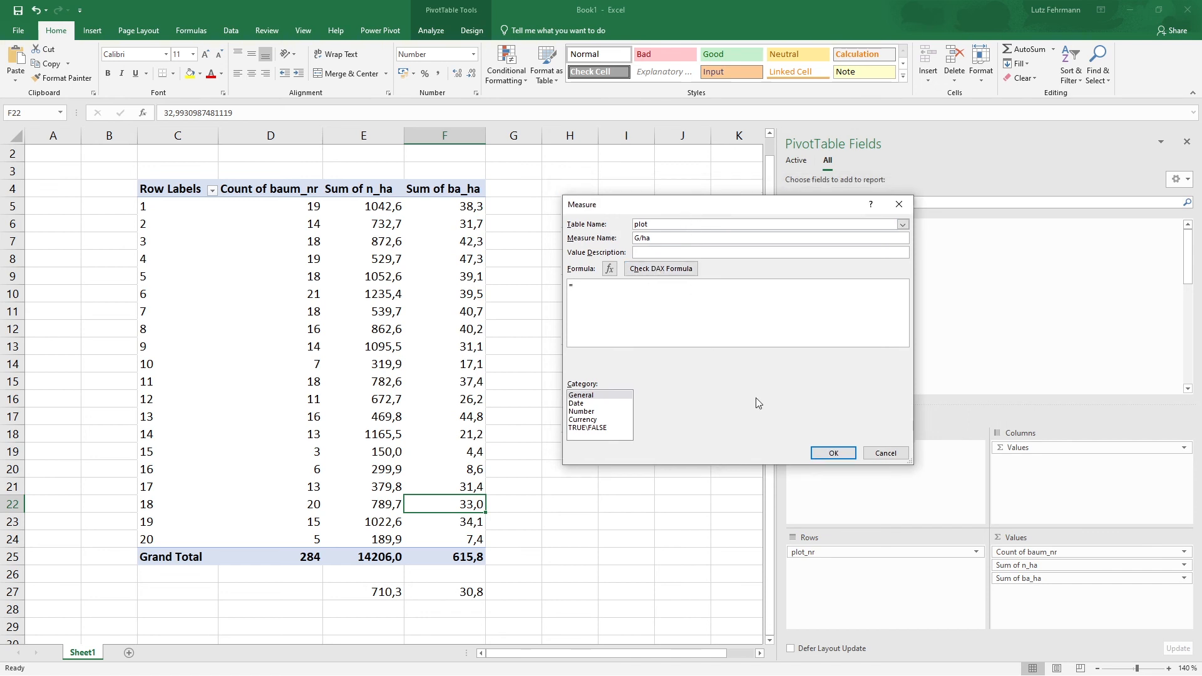
pyautogui.write('AVAR')
pyautogui.press('BackSpace')
pyautogui.press('BackSpace')
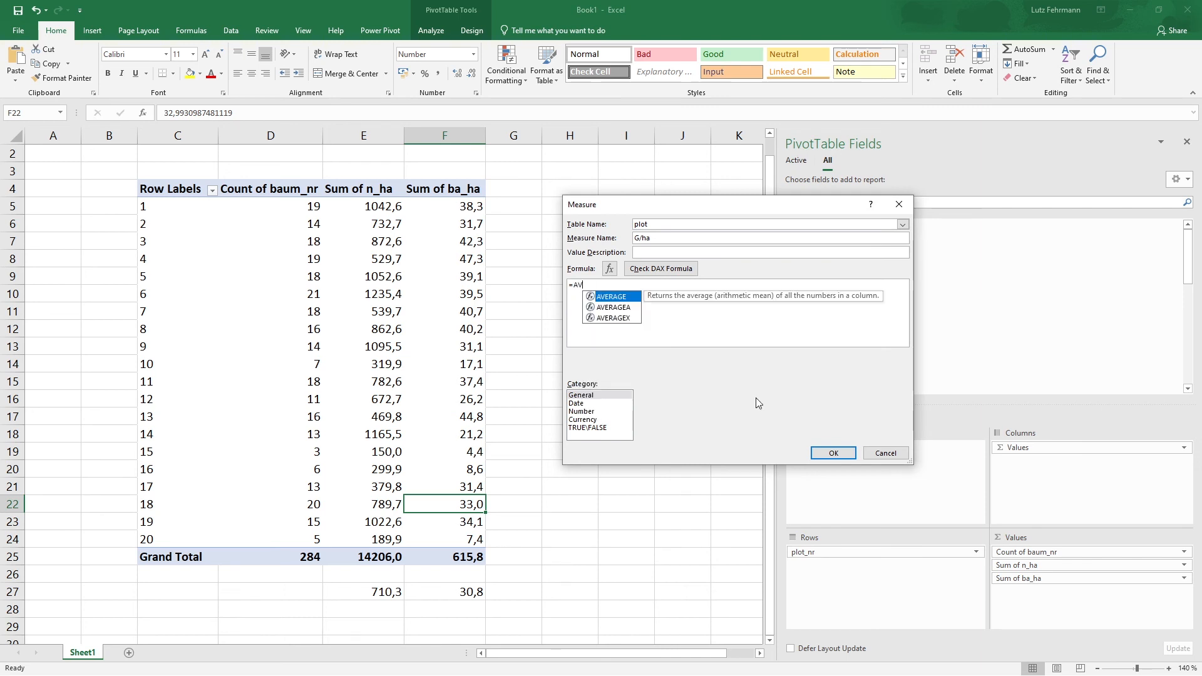
pyautogui.doubleClick(617, 317)
pyautogui.write('(')
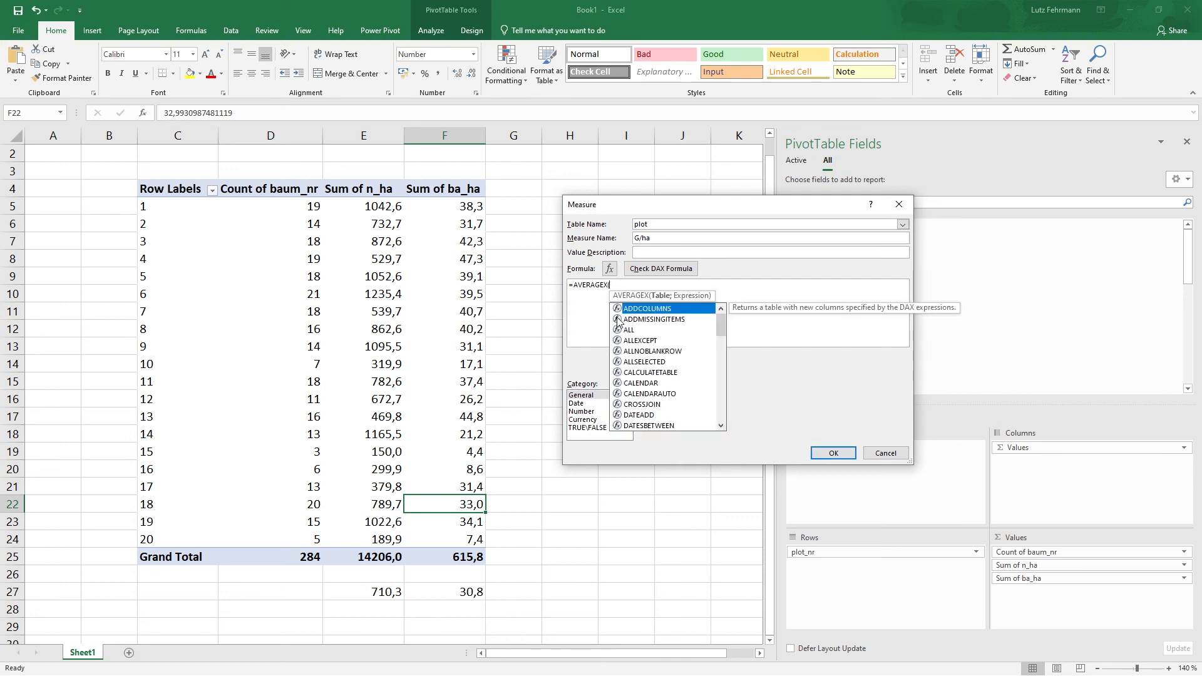
pyautogui.write('plot')
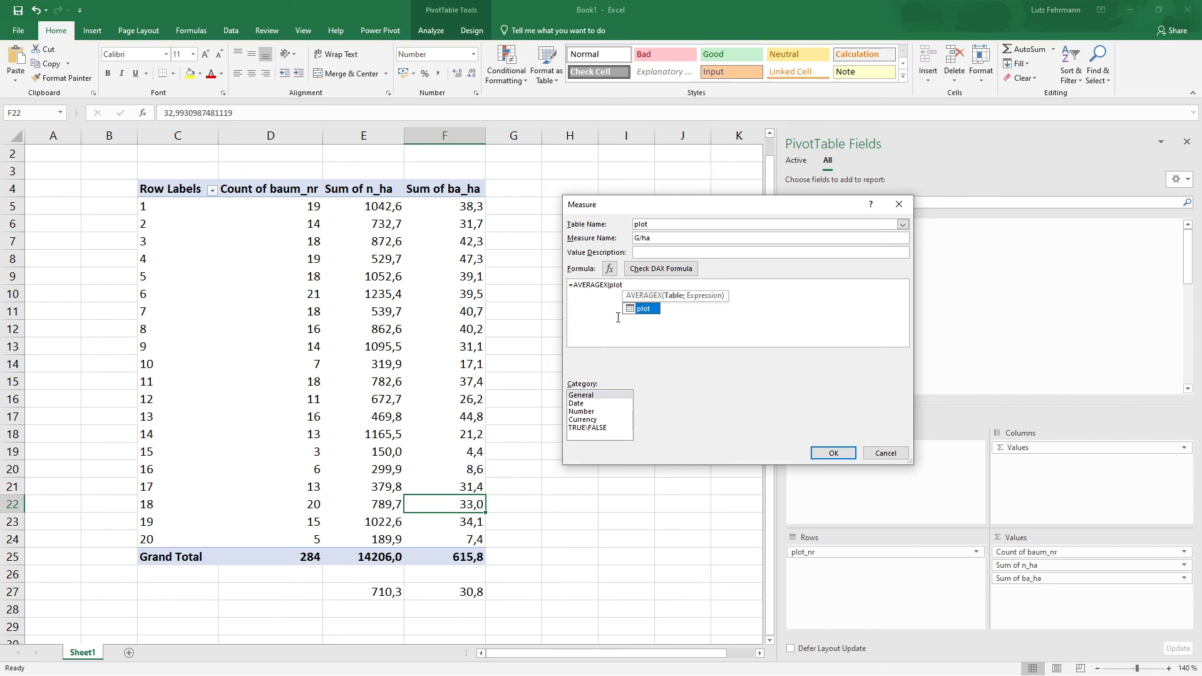
pyautogui.write(';')
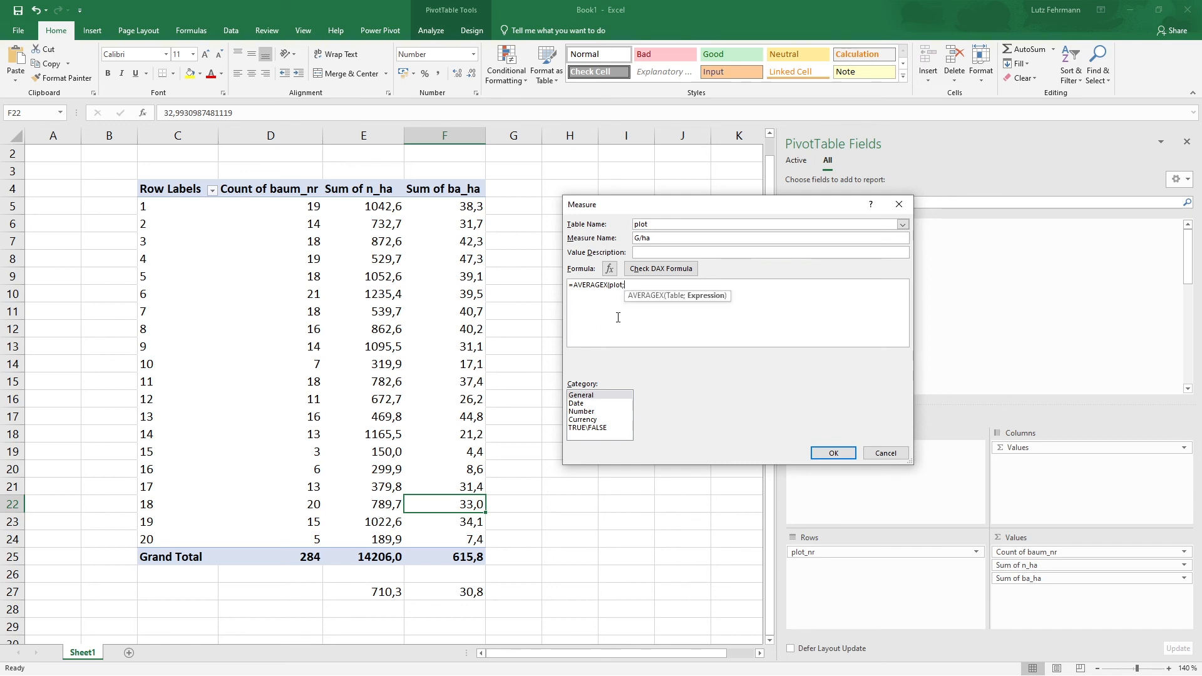
# - Enter CALCULATE(SUM(tree[ba_ha])) as the expression argument of the AVERAGEX formula
pyautogui.write('CALC')
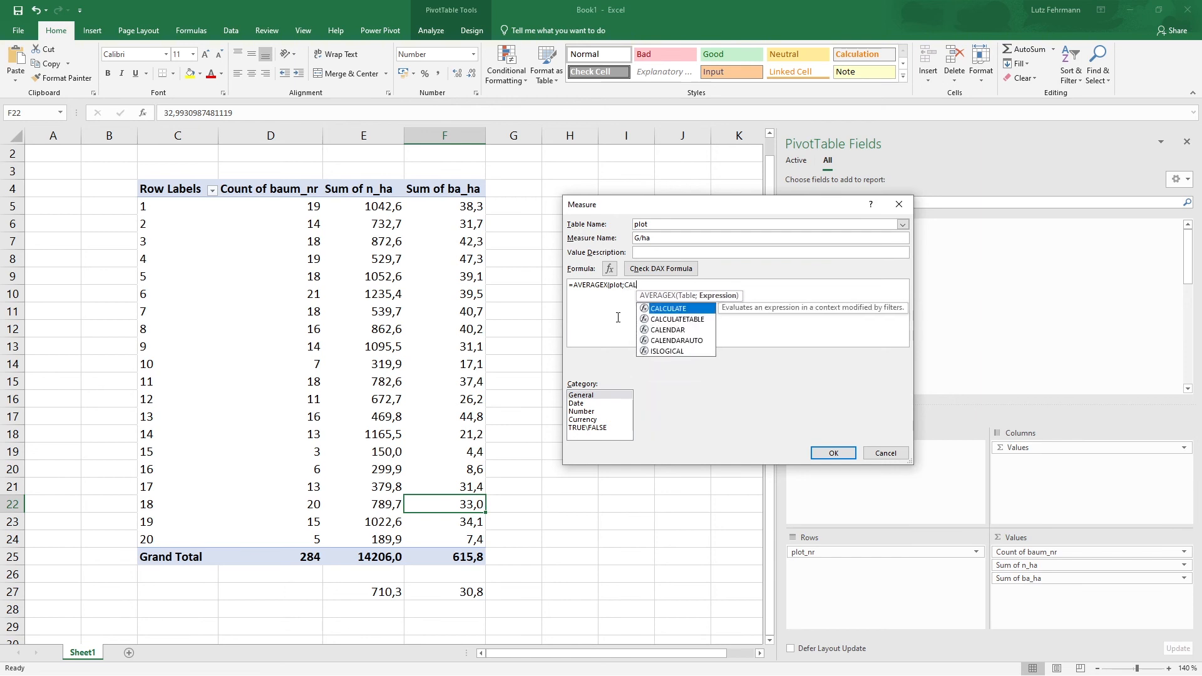
pyautogui.doubleClick(675, 309)
pyautogui.write('Sum')
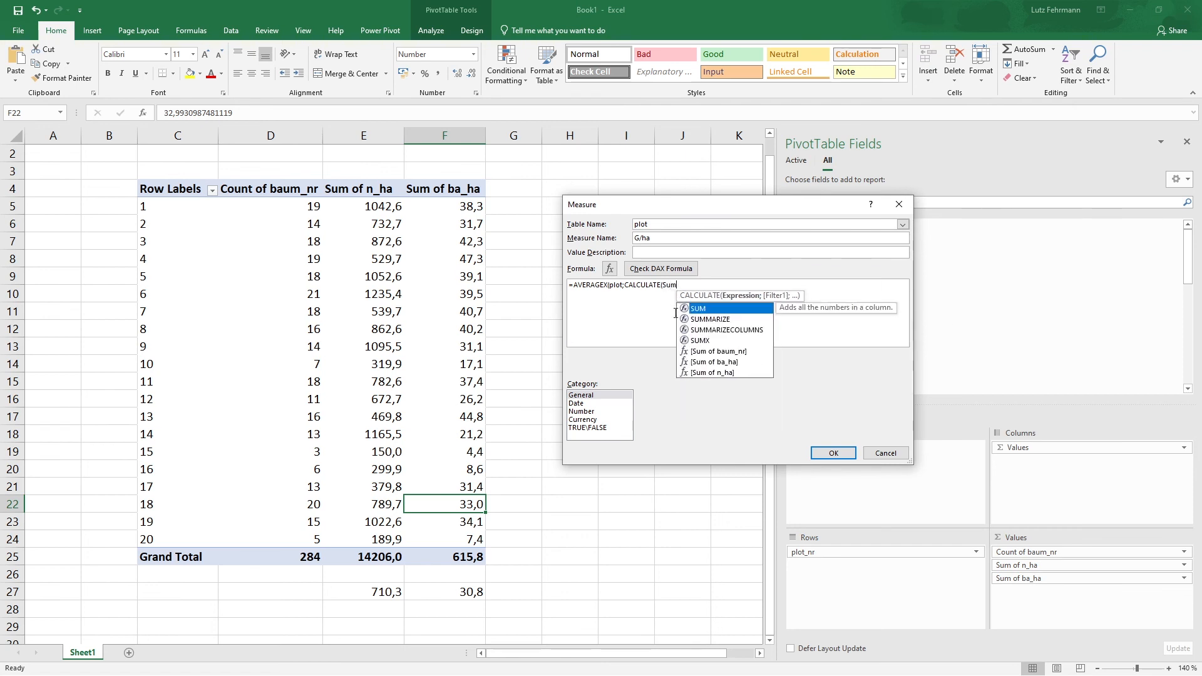
pyautogui.doubleClick(705, 309)
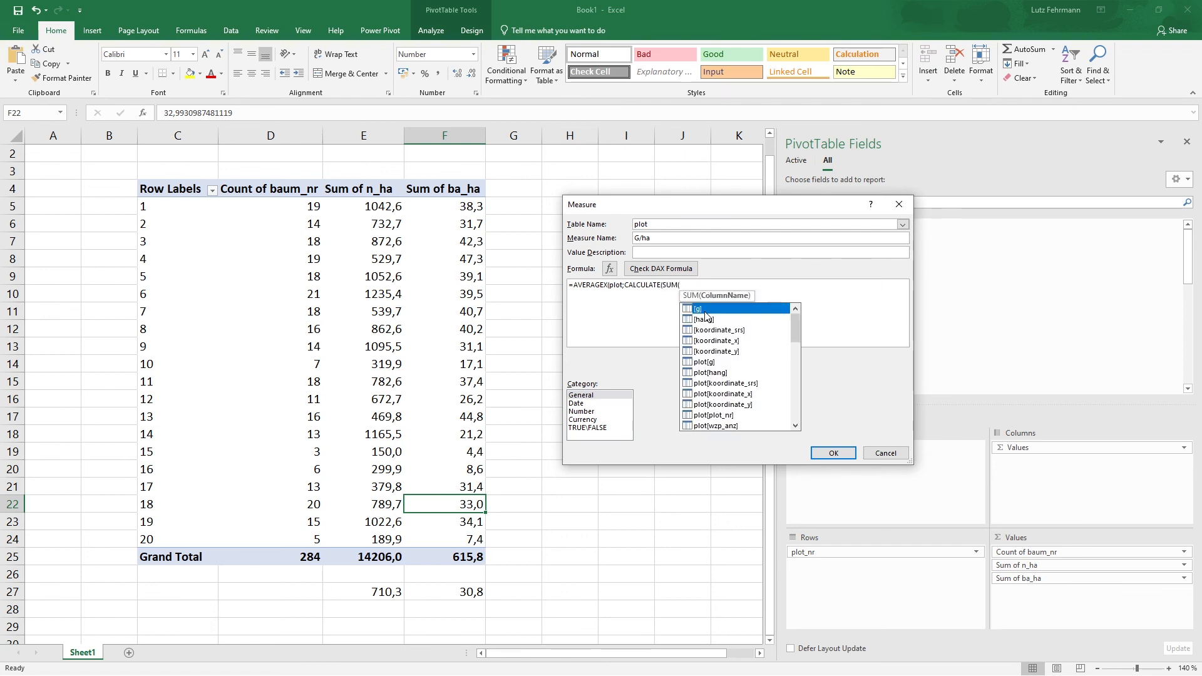
pyautogui.moveTo(796, 339); pyautogui.dragTo(797, 374)
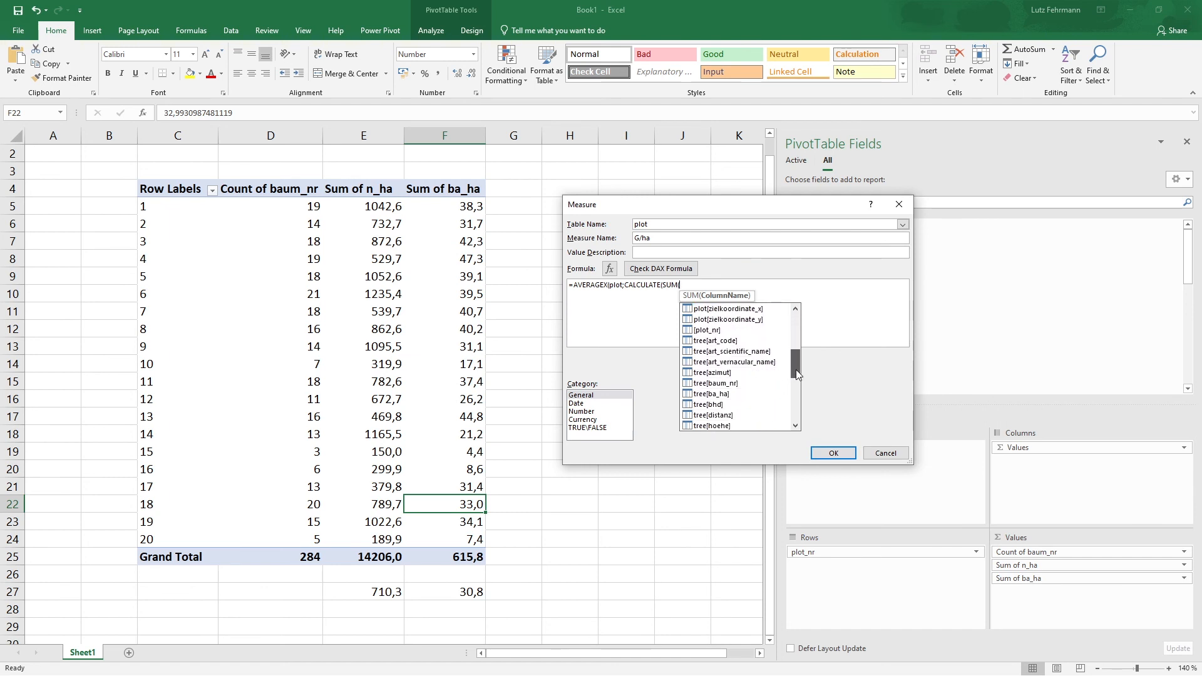
pyautogui.doubleClick(726, 384)
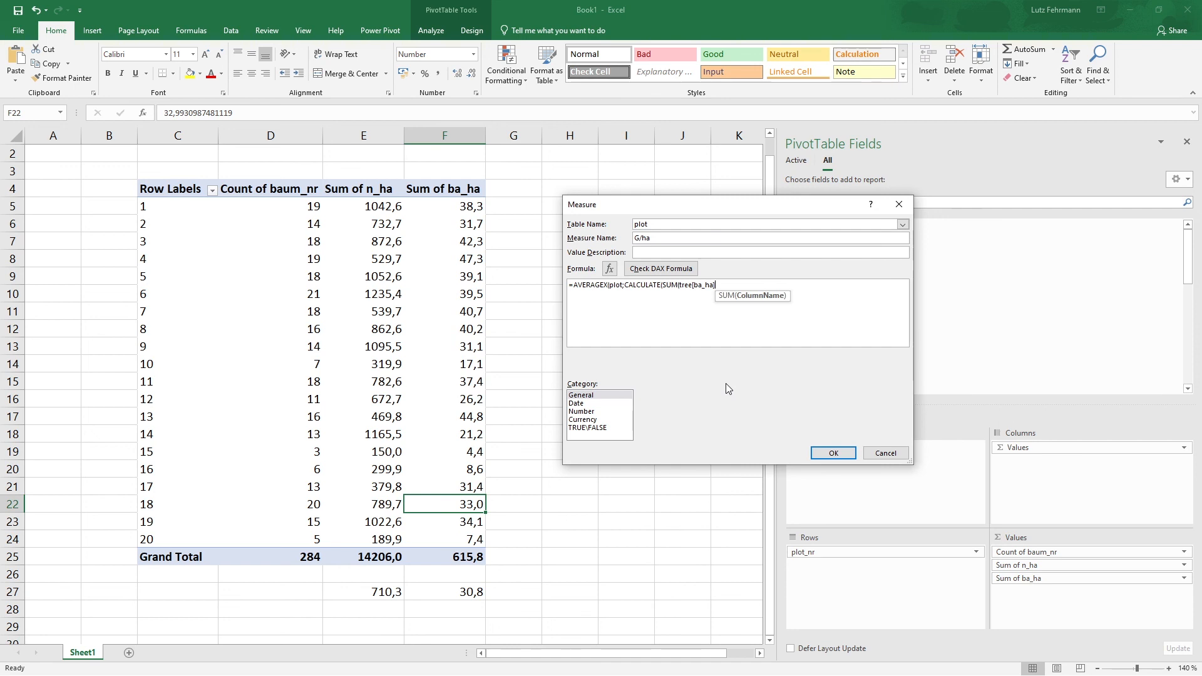
pyautogui.write(')')
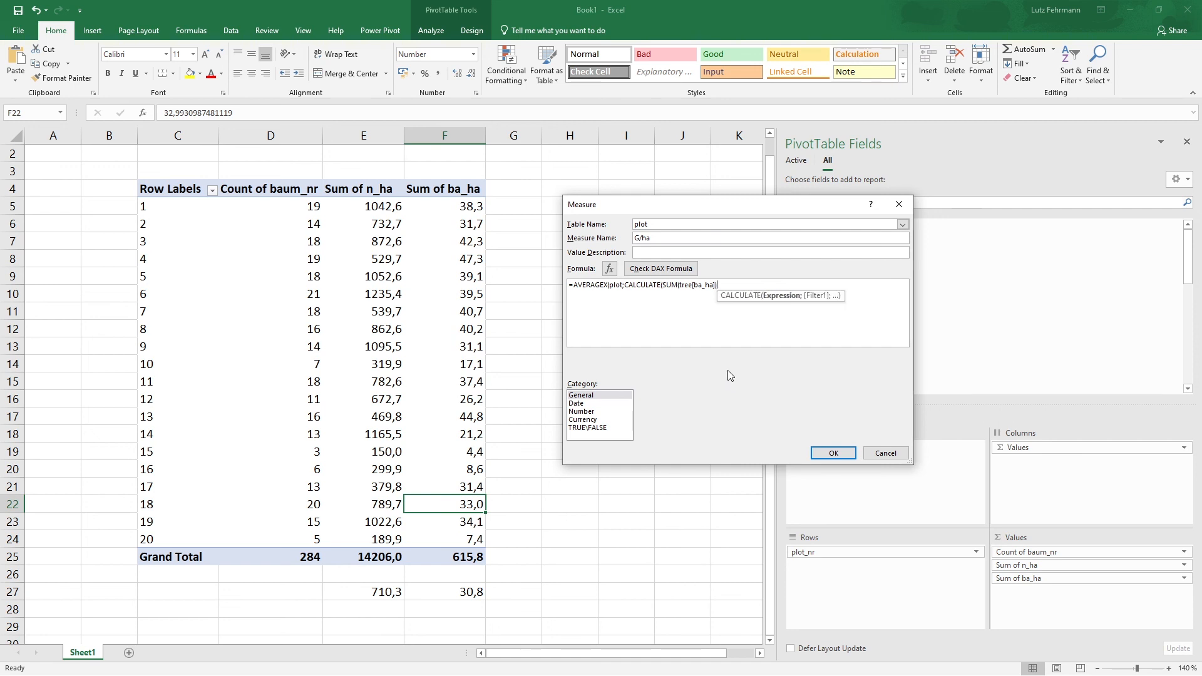
pyautogui.write(')')
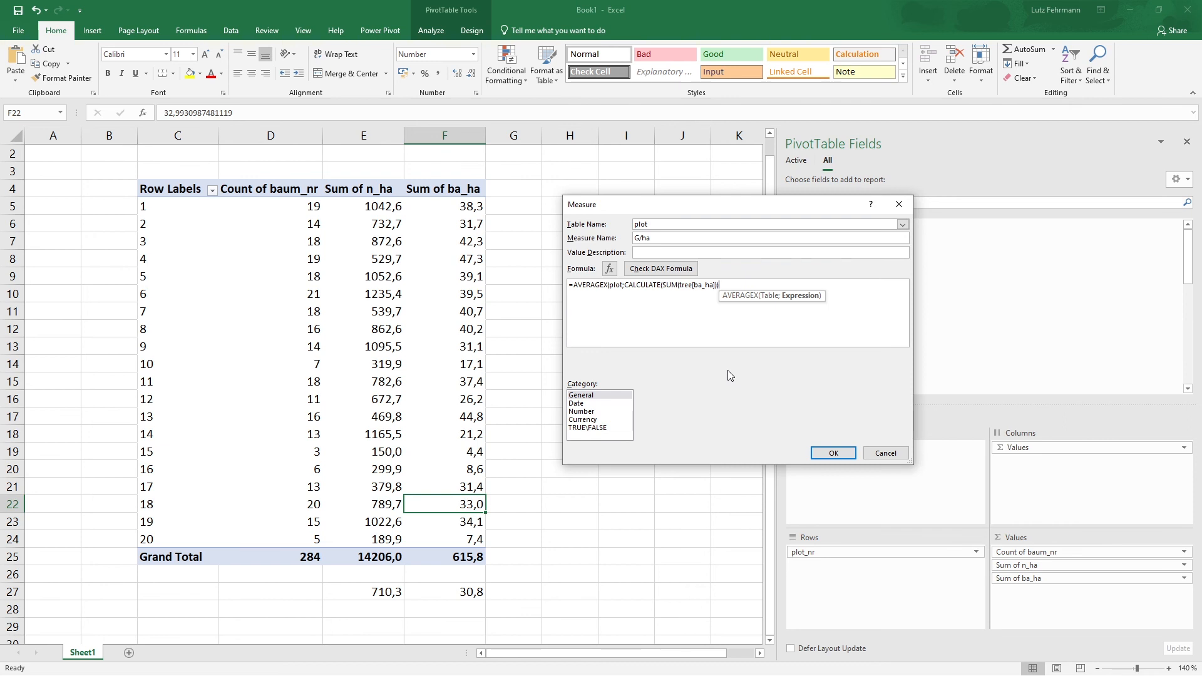
# - Check the DAX formula, add a closing parenthesis at its end, and check it again
pyautogui.click(665, 271)
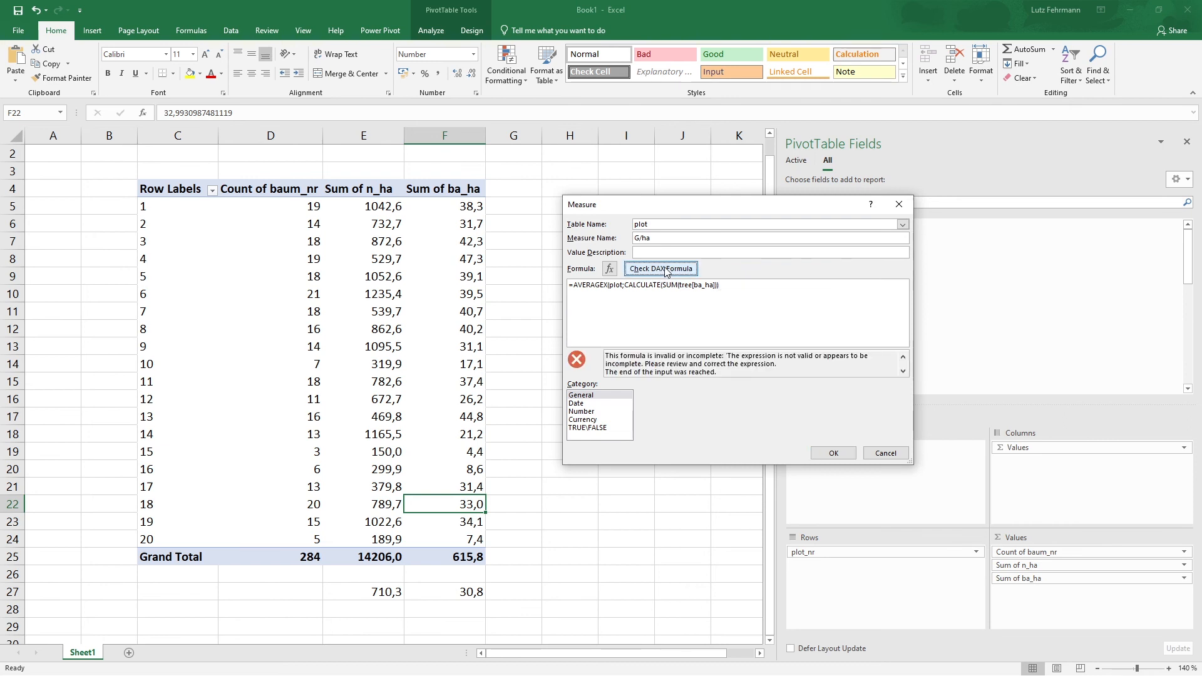
pyautogui.click(724, 283)
pyautogui.write(')')
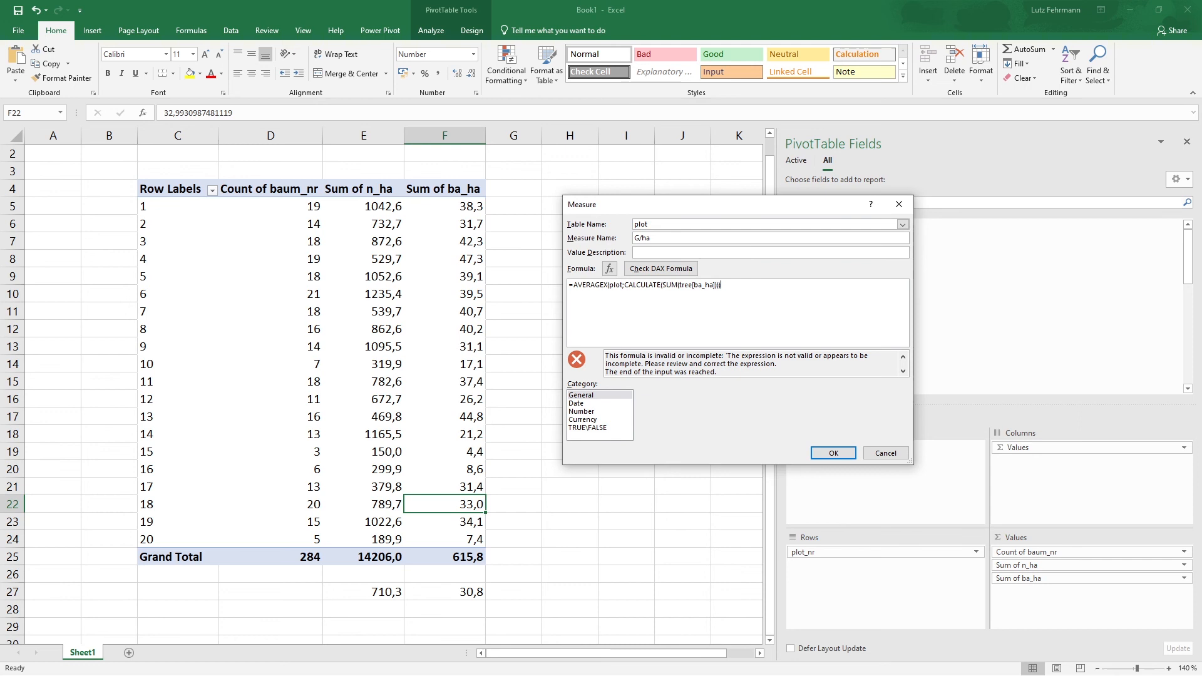
pyautogui.click(680, 275)
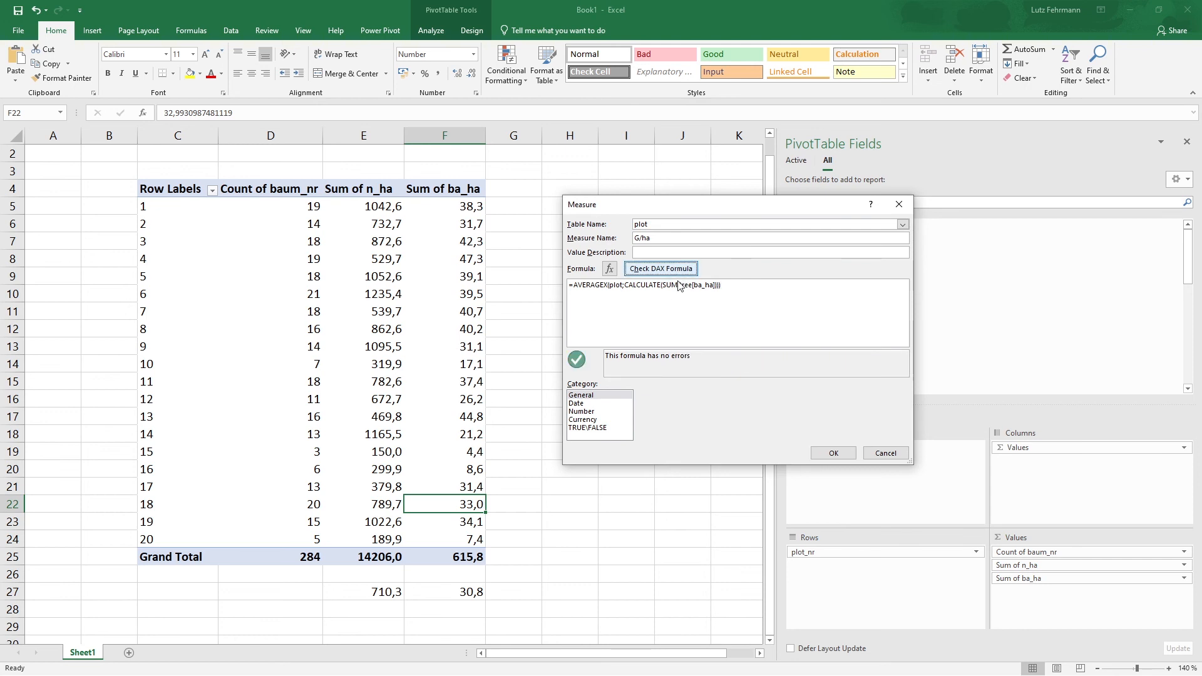
# - Set the measure's category to Number, raise its decimal places, and save the G/ha measure
pyautogui.click(585, 412)
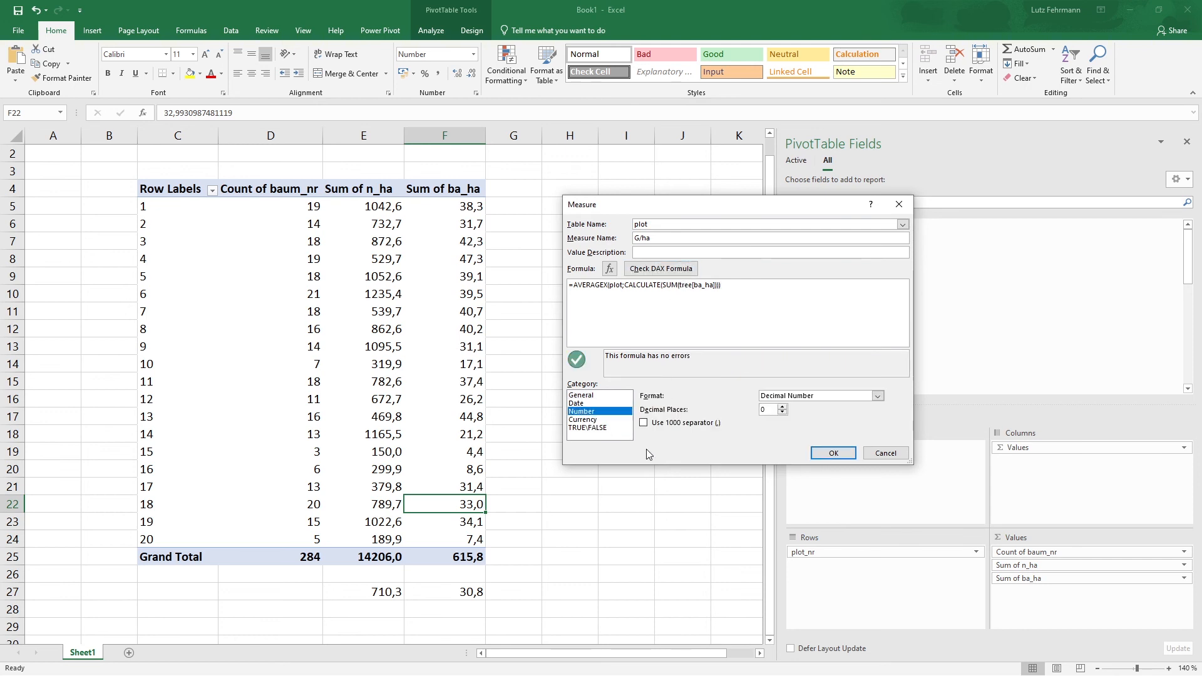
pyautogui.click(783, 406)
pyautogui.click(823, 455)
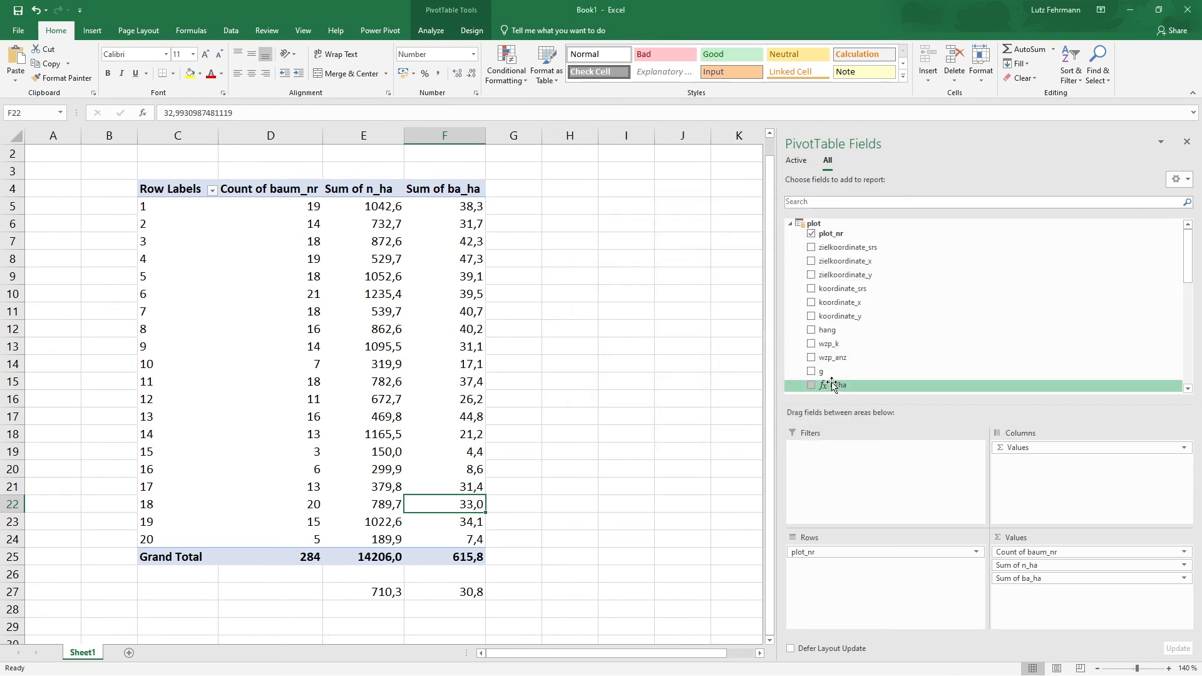
# - Add the G/ha measure to the PivotTable's values and select its grand total to check the average
pyautogui.moveTo(1185, 259); pyautogui.dragTo(1185, 279)
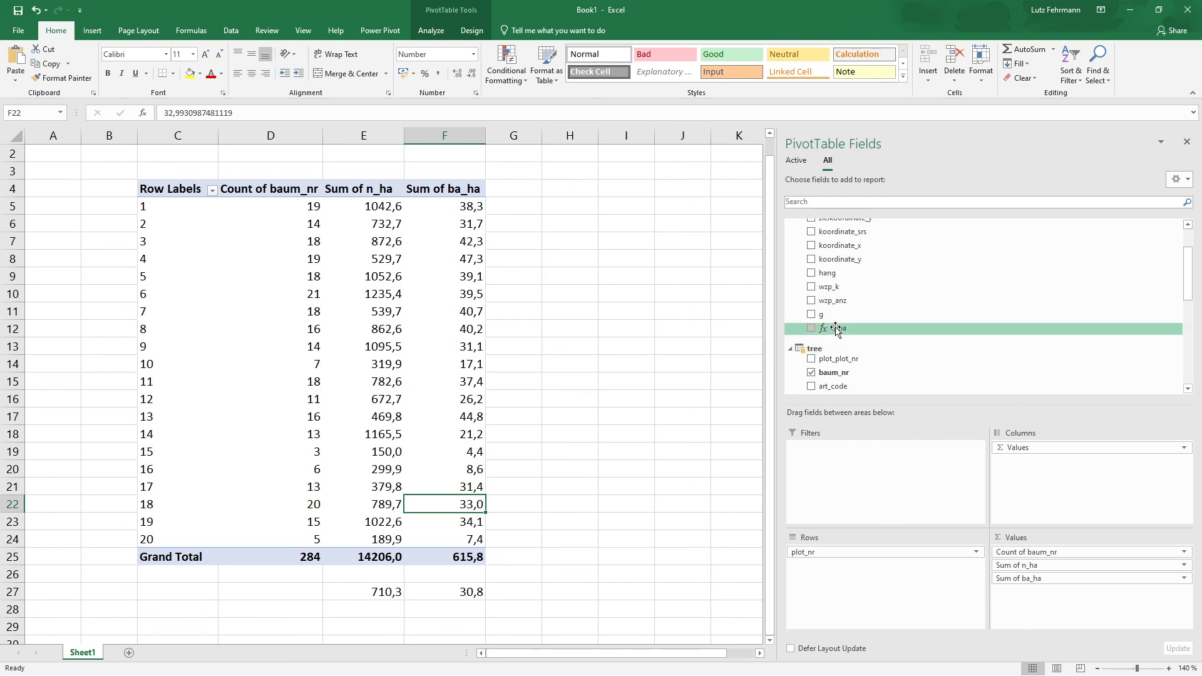
pyautogui.moveTo(836, 330); pyautogui.dragTo(1084, 611)
pyautogui.moveTo(1085, 612); pyautogui.dragTo(1048, 599)
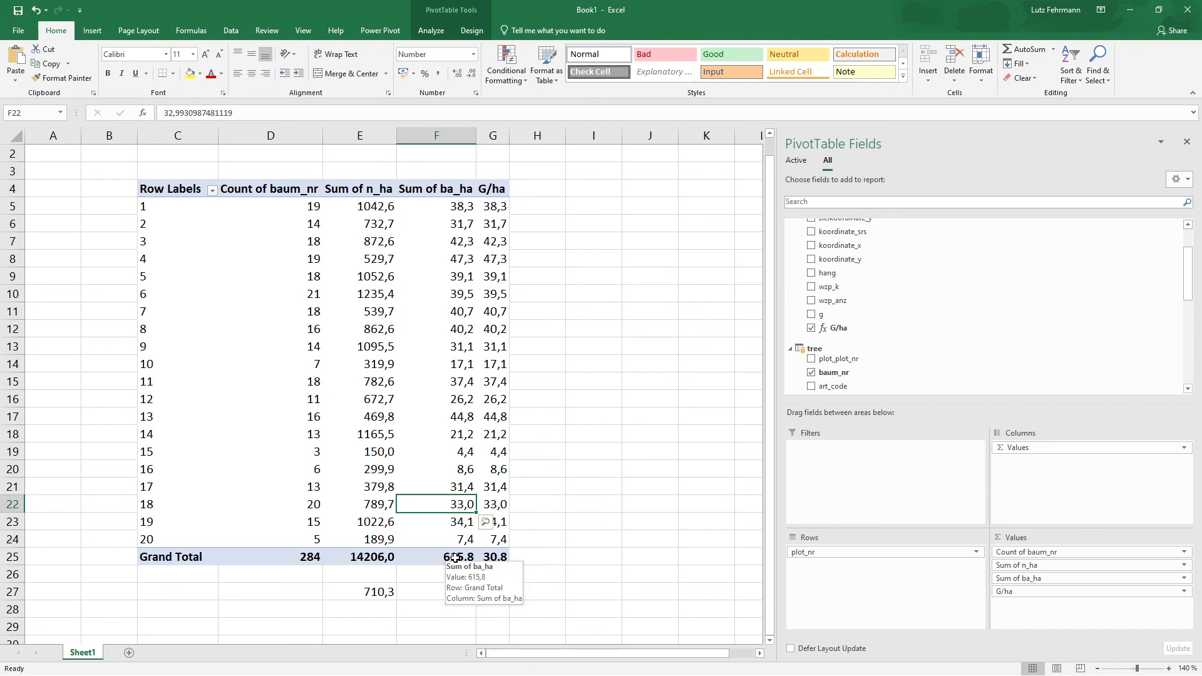
pyautogui.click(501, 556)
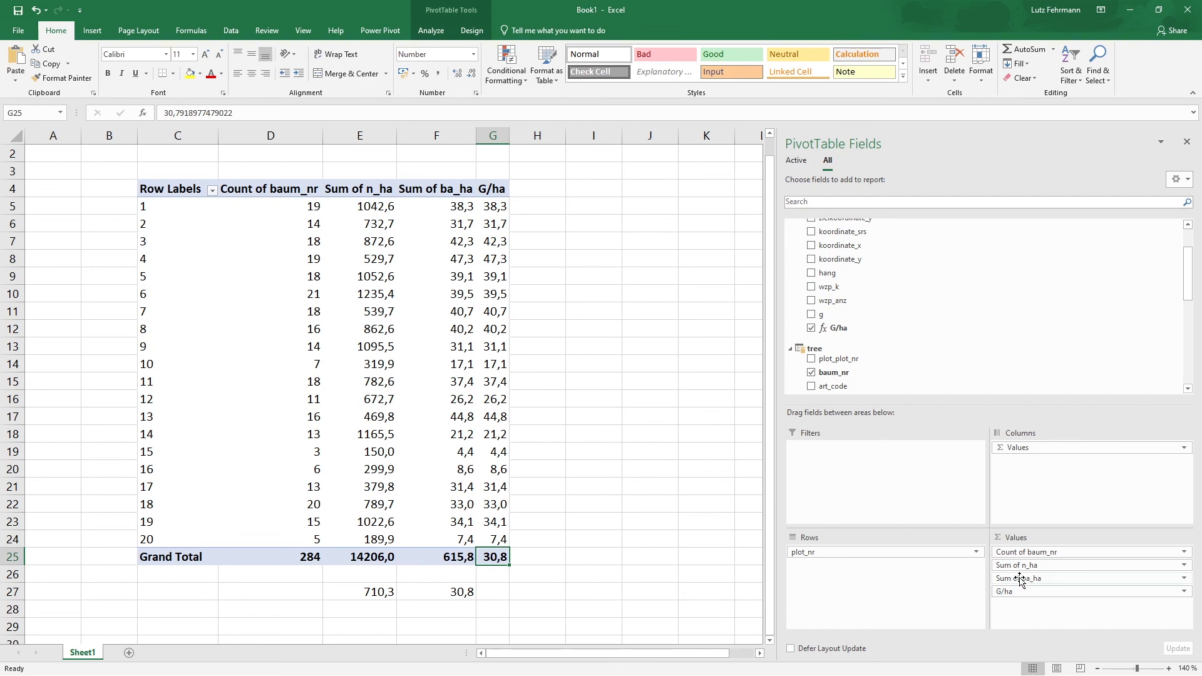
# - Remove Sum of ba_ha, Sum of n_ha and Count of baum_nr from the PivotTable's values, keeping only G/ha
pyautogui.moveTo(1020, 579); pyautogui.dragTo(720, 567)
pyautogui.moveTo(1016, 569); pyautogui.dragTo(727, 524)
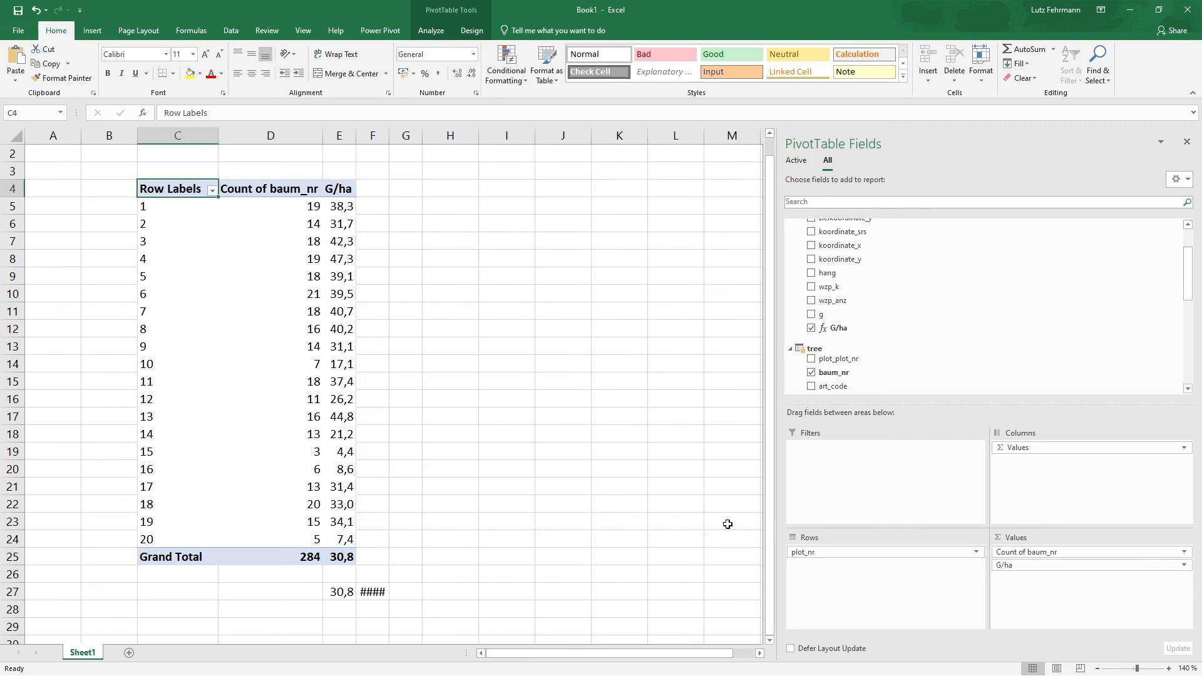
pyautogui.moveTo(1014, 551); pyautogui.dragTo(707, 520)
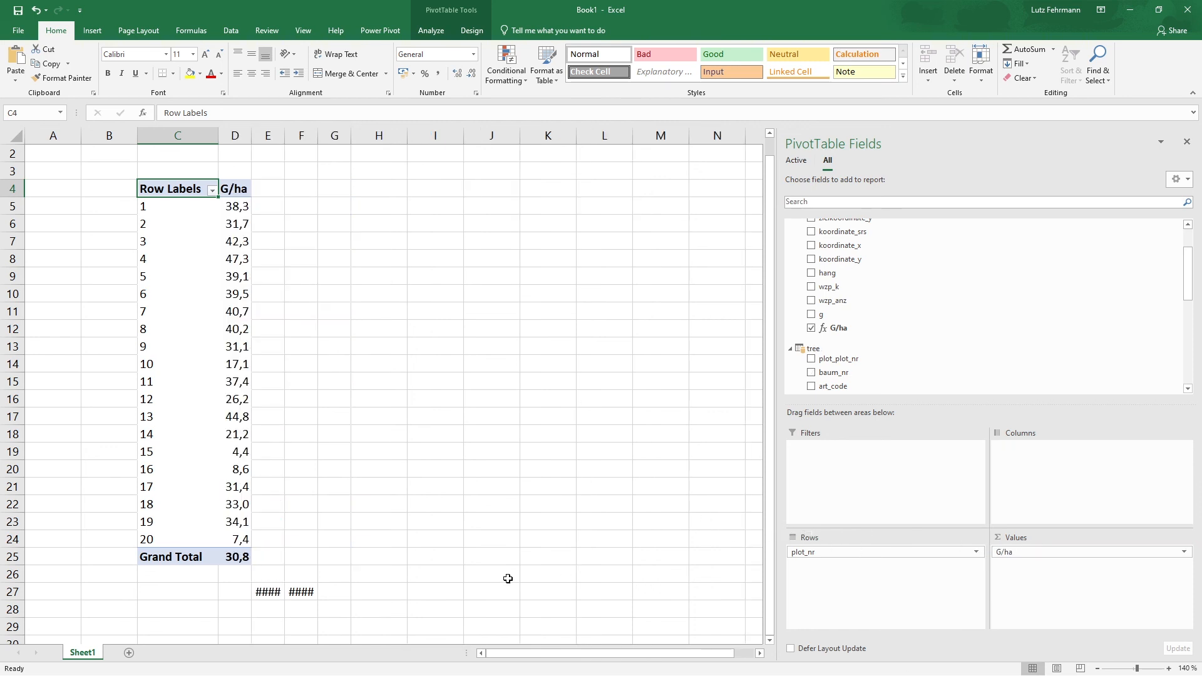
# - Delete the two manual average formulas in E27:F27 and reselect a cell in the PivotTable
pyautogui.moveTo(268, 591); pyautogui.dragTo(307, 590)
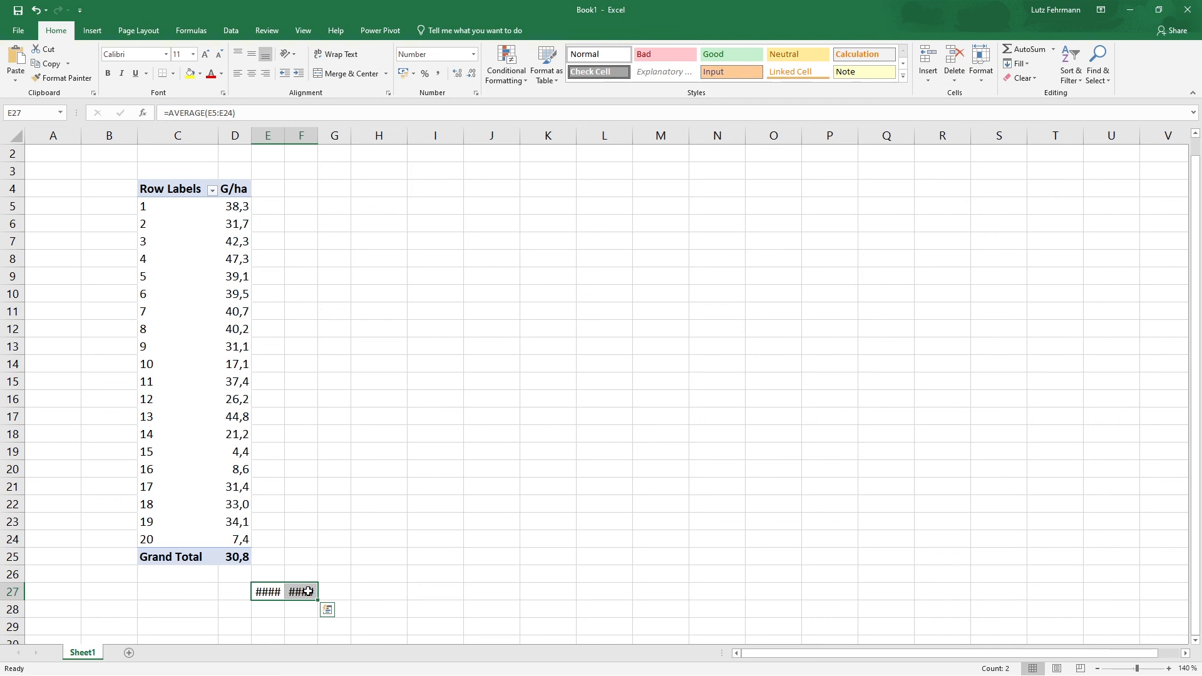
pyautogui.press('Delete')
pyautogui.click(219, 501)
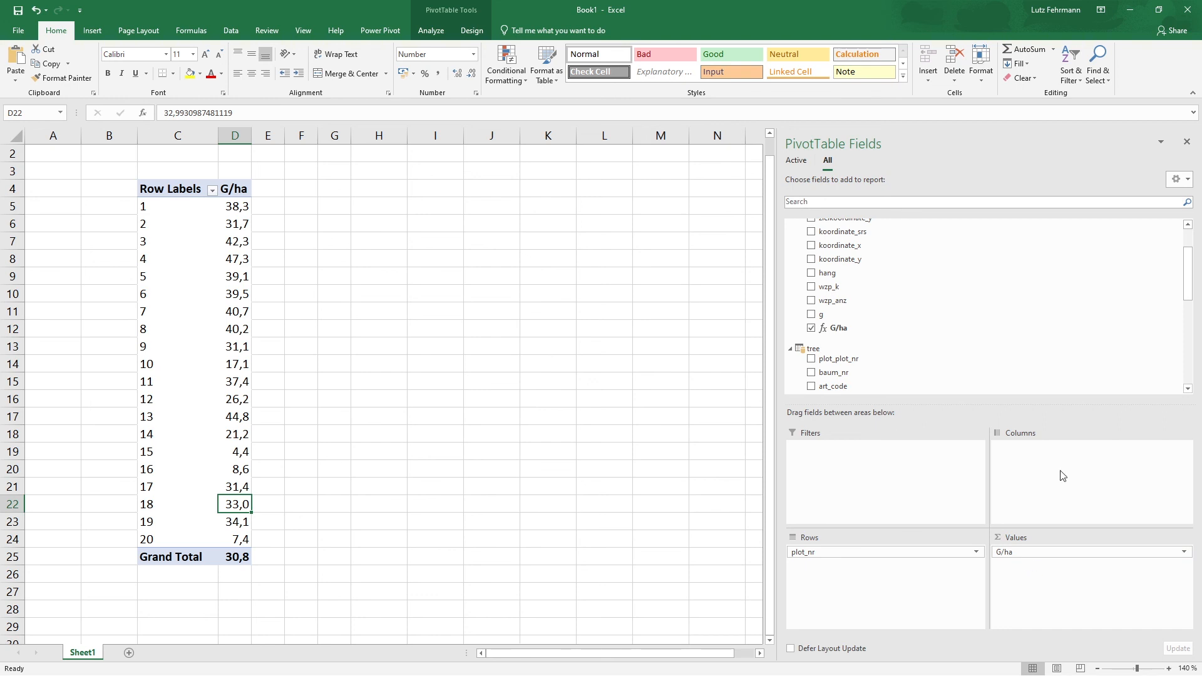
# - Break G/ha down by tree species with art_code as the PivotTable's columns, and remove plot_nr from its rows
pyautogui.moveTo(1189, 275); pyautogui.dragTo(1194, 310)
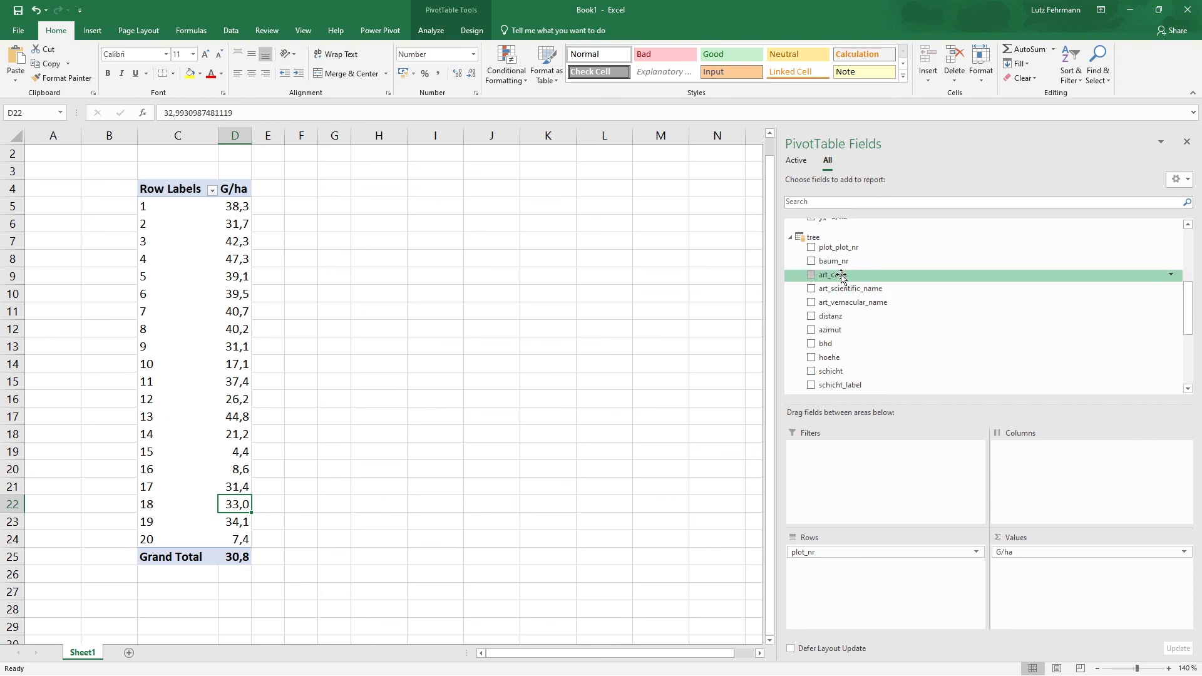
pyautogui.moveTo(842, 276); pyautogui.dragTo(1077, 469)
pyautogui.moveTo(664, 652); pyautogui.dragTo(682, 658)
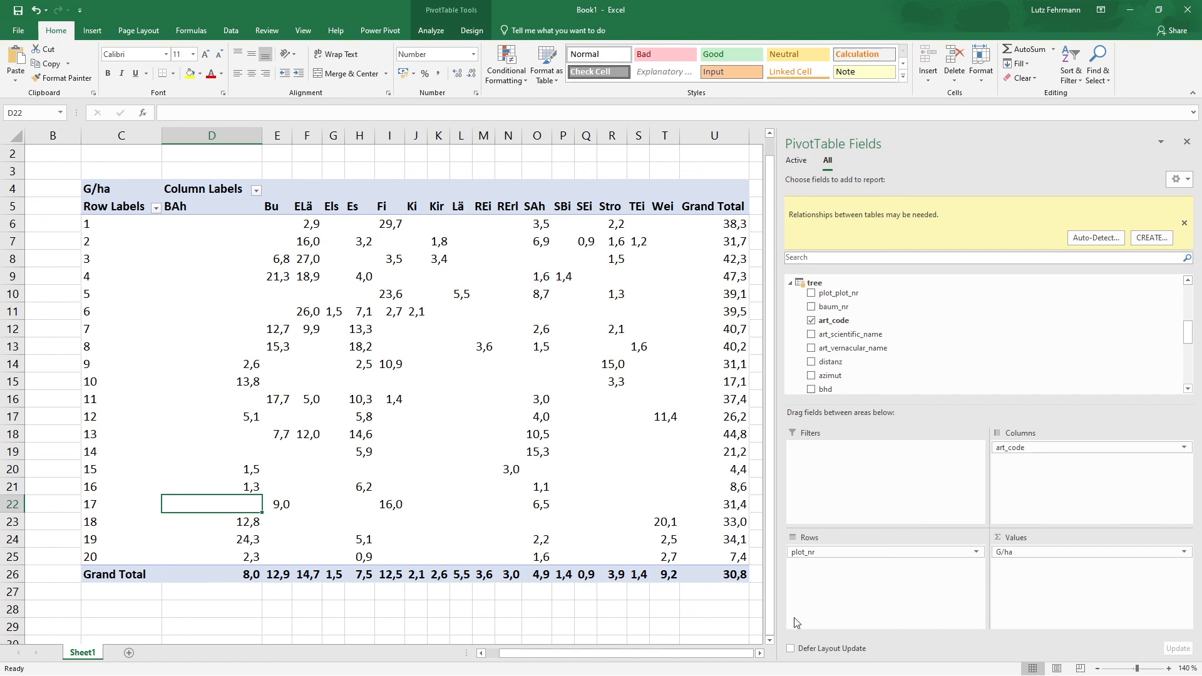
pyautogui.moveTo(870, 553); pyautogui.dragTo(702, 600)
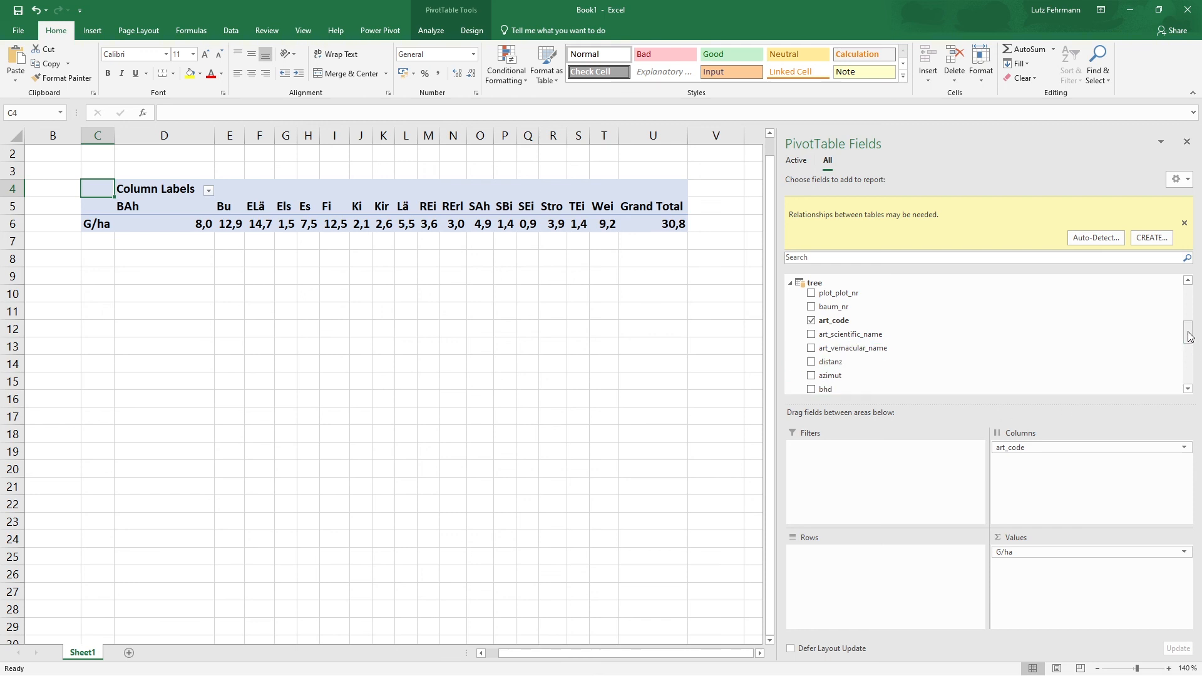
# - Try schicht_label from the tree table as the PivotTable's row field, and remove it again
pyautogui.moveTo(1190, 337); pyautogui.dragTo(1190, 349)
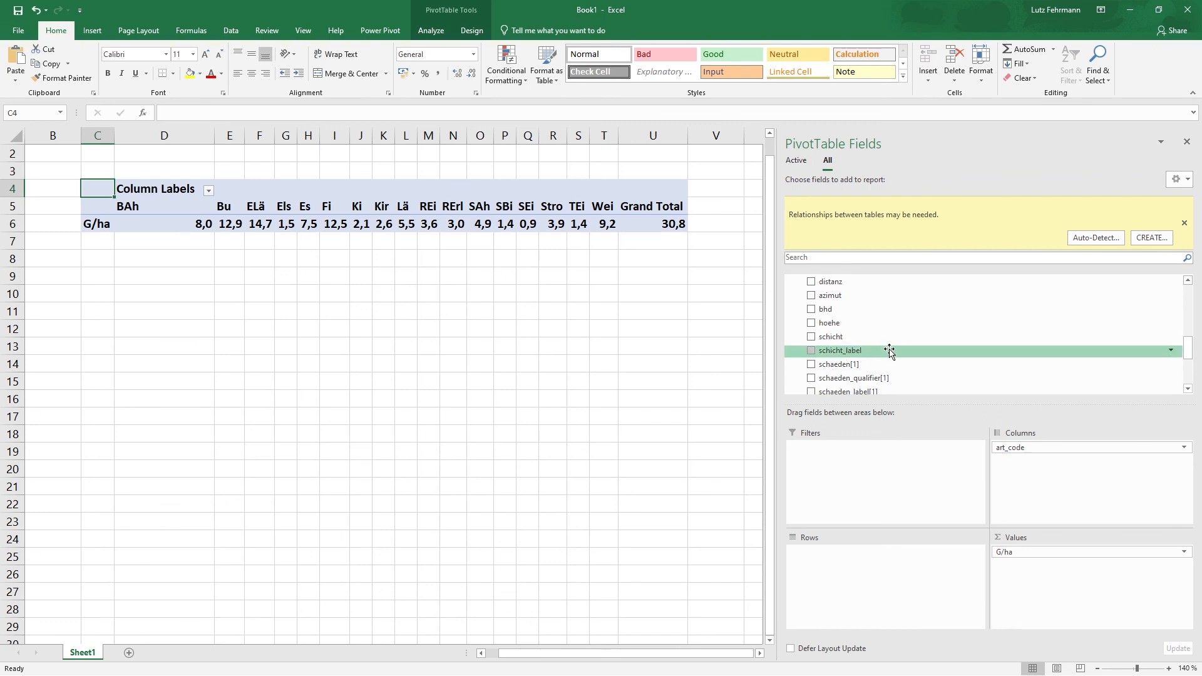
pyautogui.moveTo(850, 350); pyautogui.dragTo(854, 559)
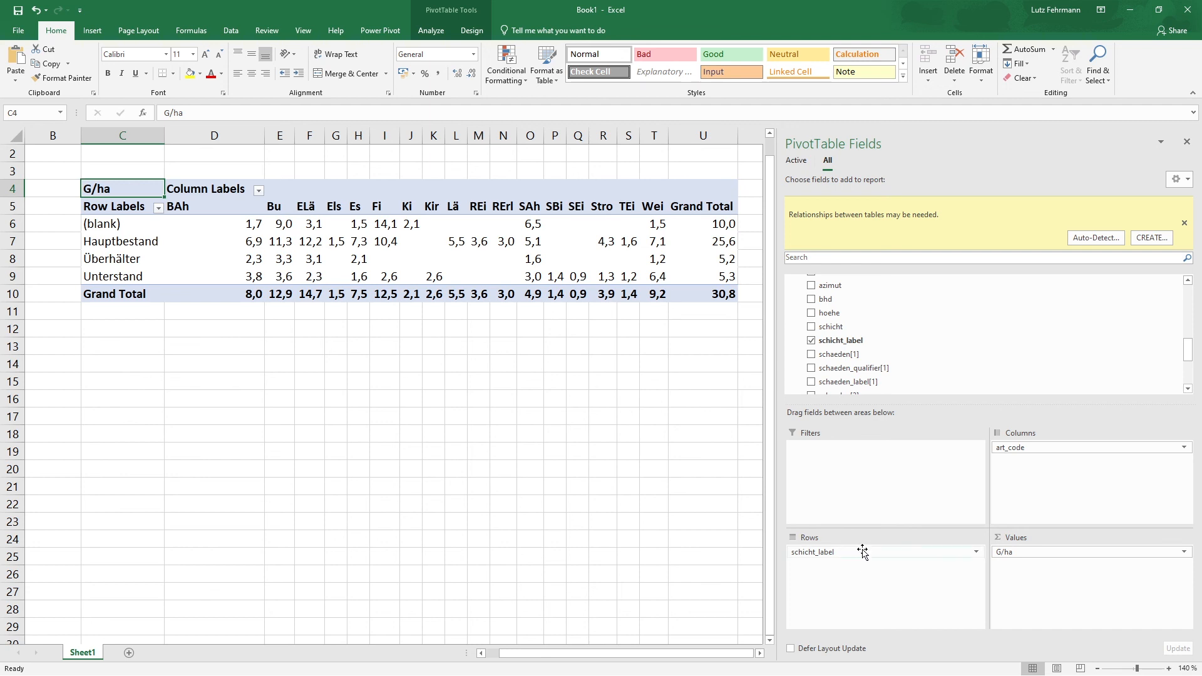
pyautogui.moveTo(862, 551); pyautogui.dragTo(709, 537)
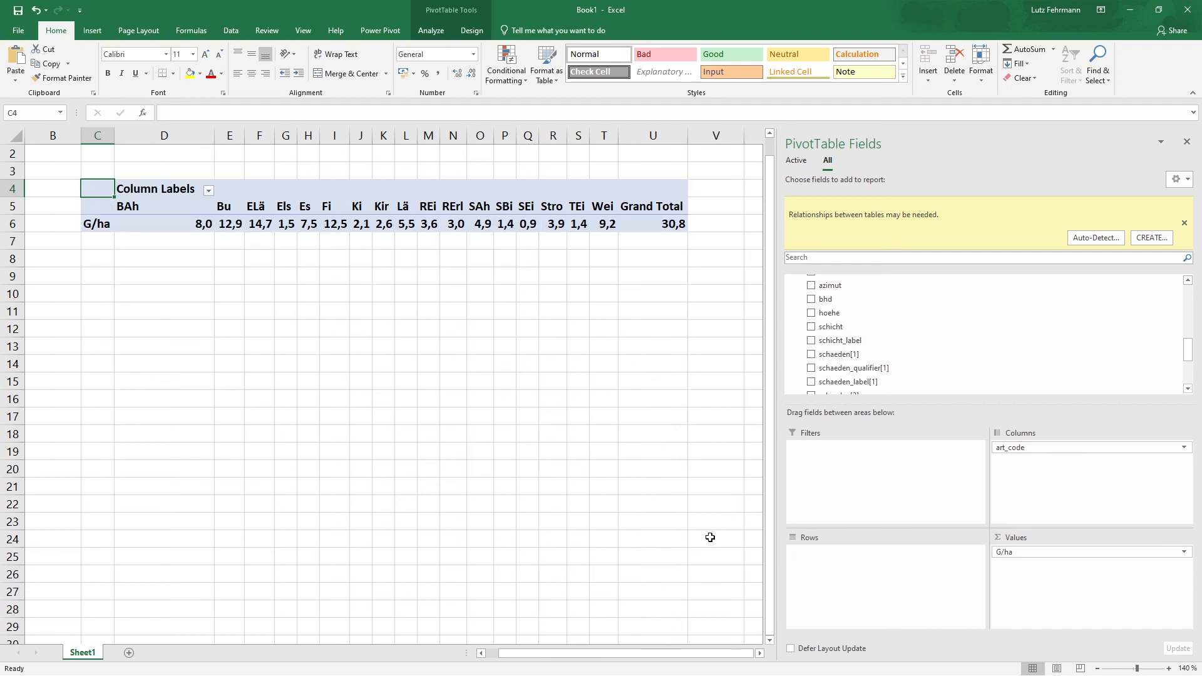
# - Collapse the plot and tree tables in the PivotTable field list
pyautogui.moveTo(1191, 357); pyautogui.dragTo(1199, 299)
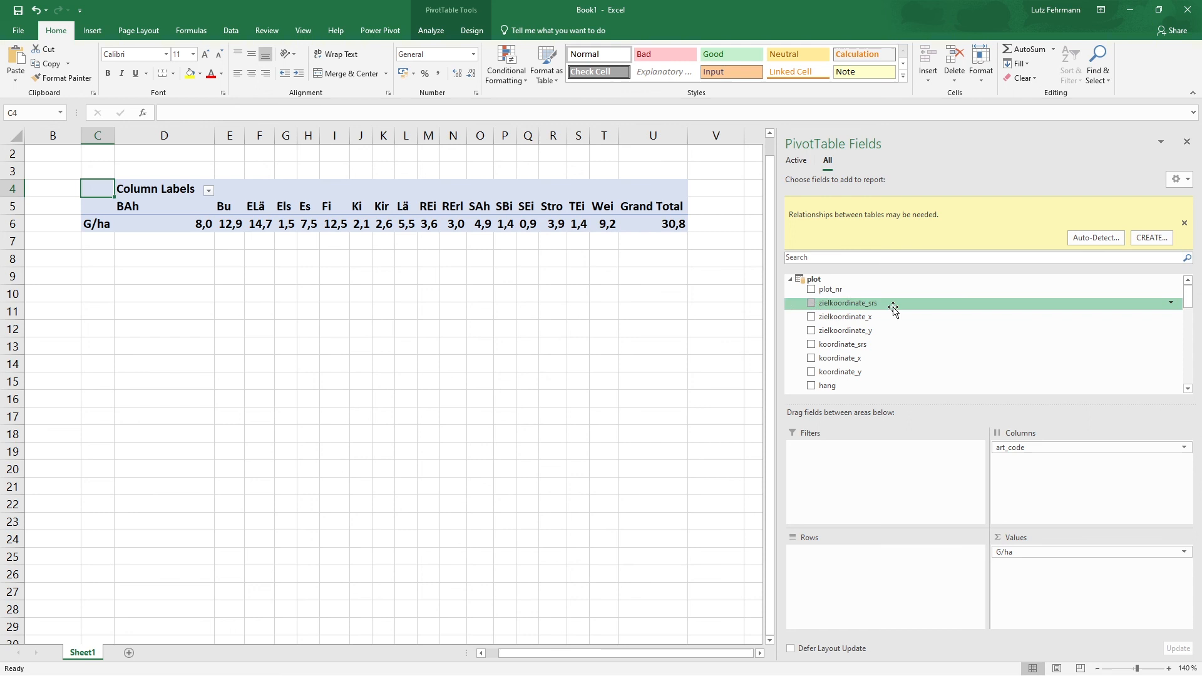
pyautogui.click(790, 279)
pyautogui.click(790, 299)
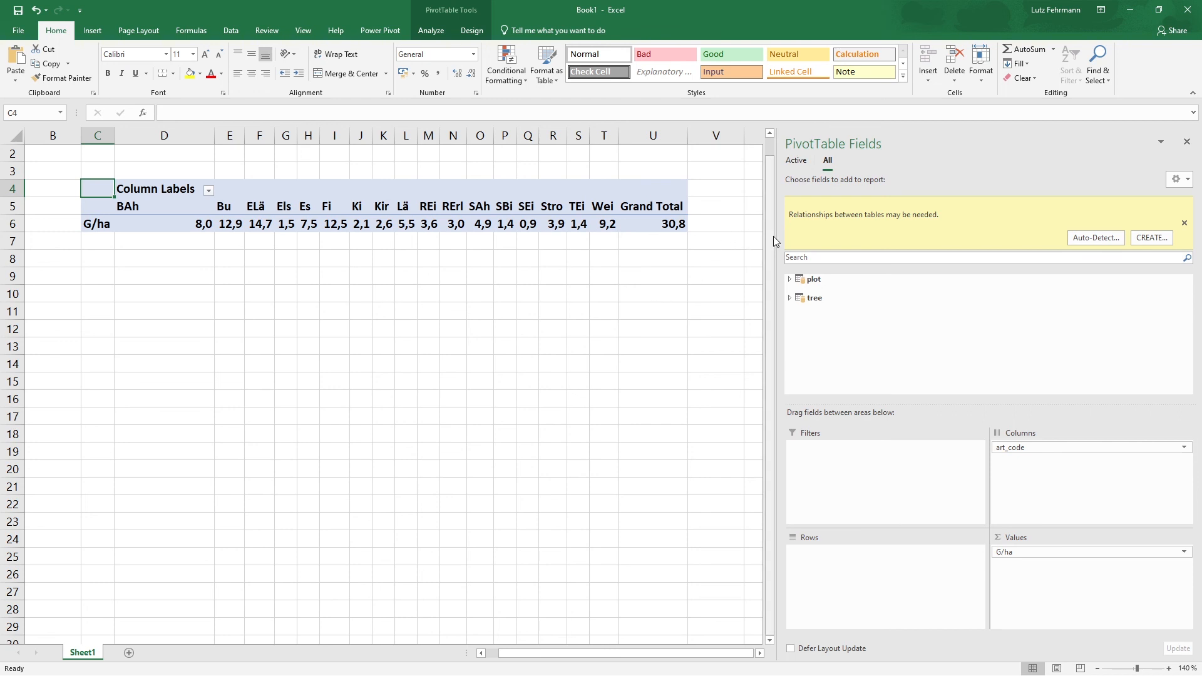
# - Narrow the PivotTable field list to widen the worksheet area, and select the G/ha label cell in the PivotTable
pyautogui.moveTo(777, 235); pyautogui.dragTo(884, 231)
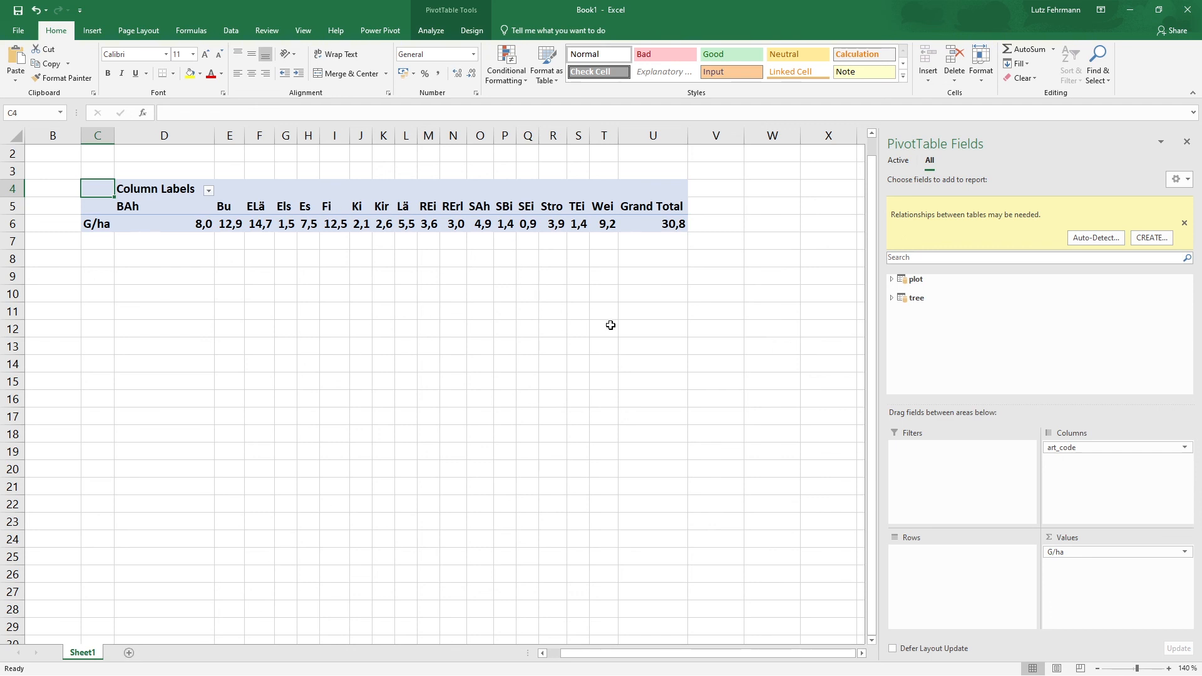
pyautogui.moveTo(877, 338); pyautogui.dragTo(1023, 344)
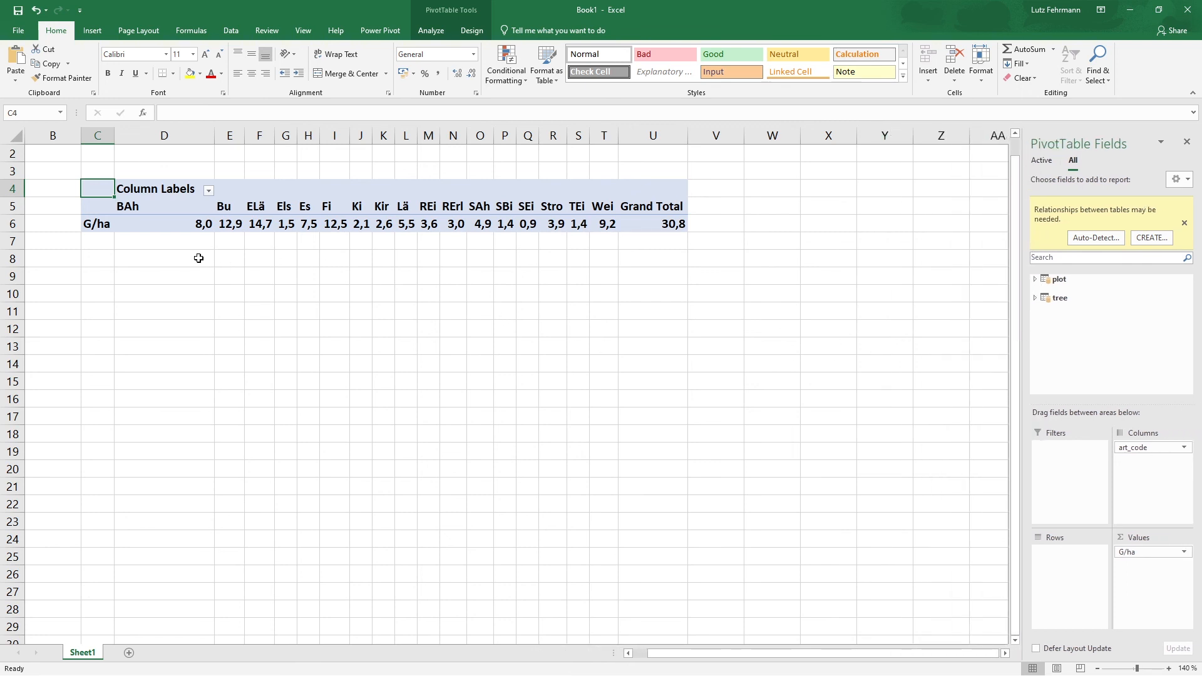
pyautogui.click(180, 260)
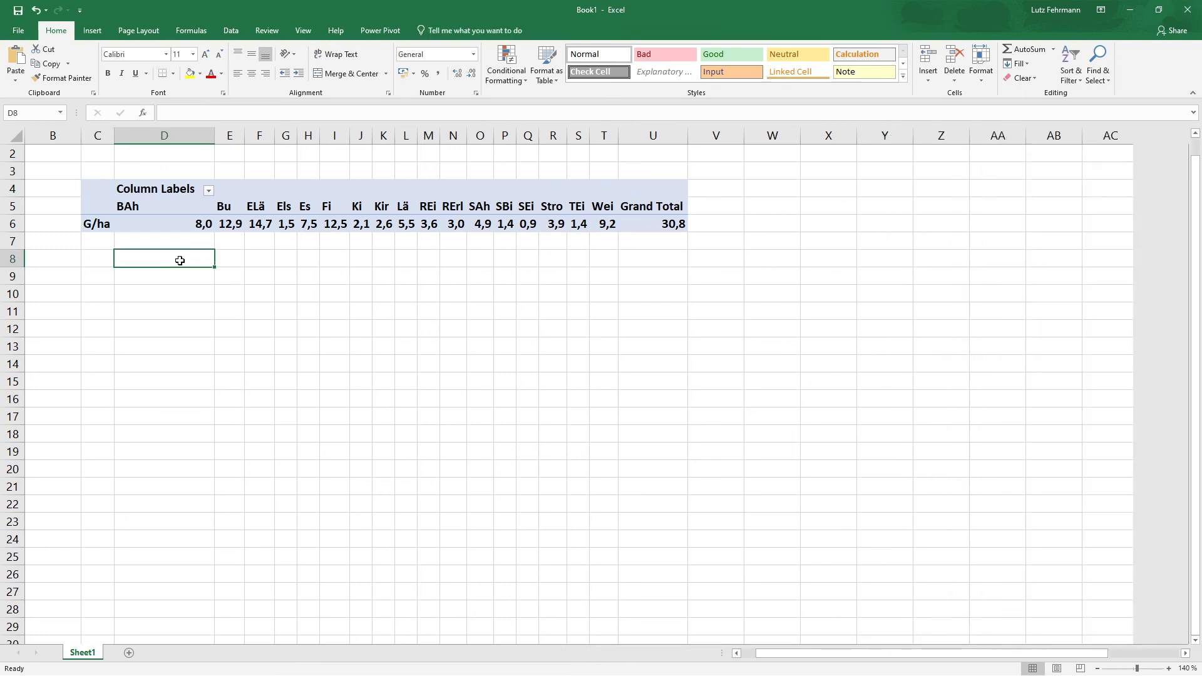
pyautogui.click(104, 225)
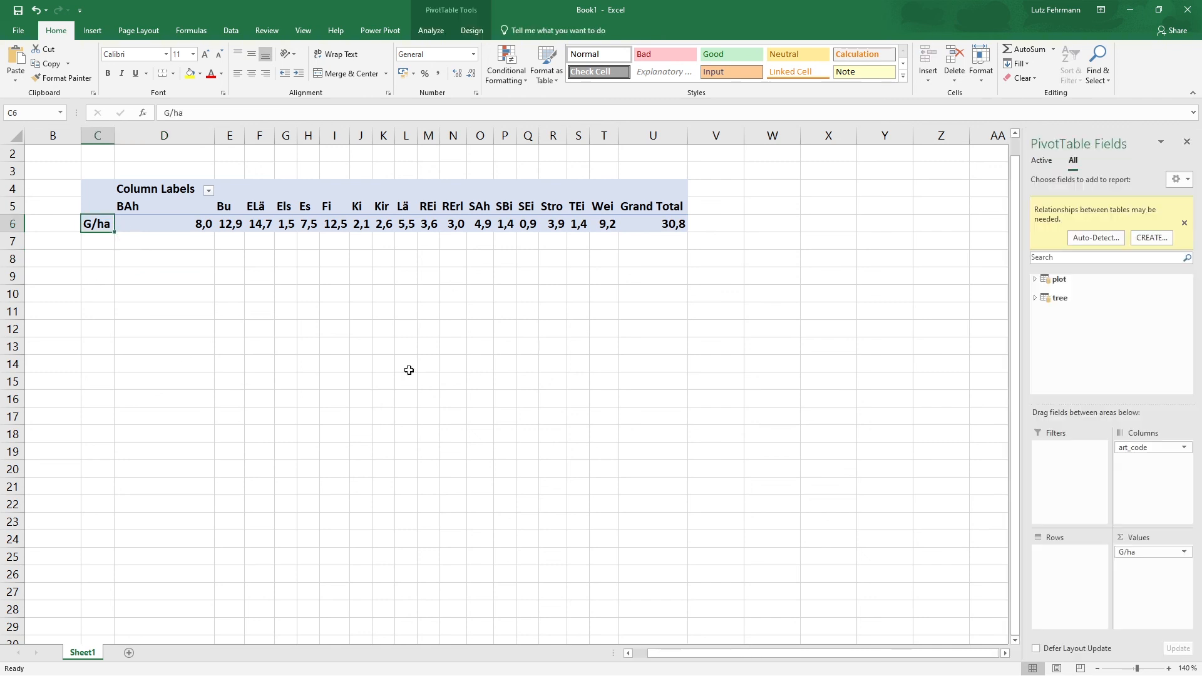